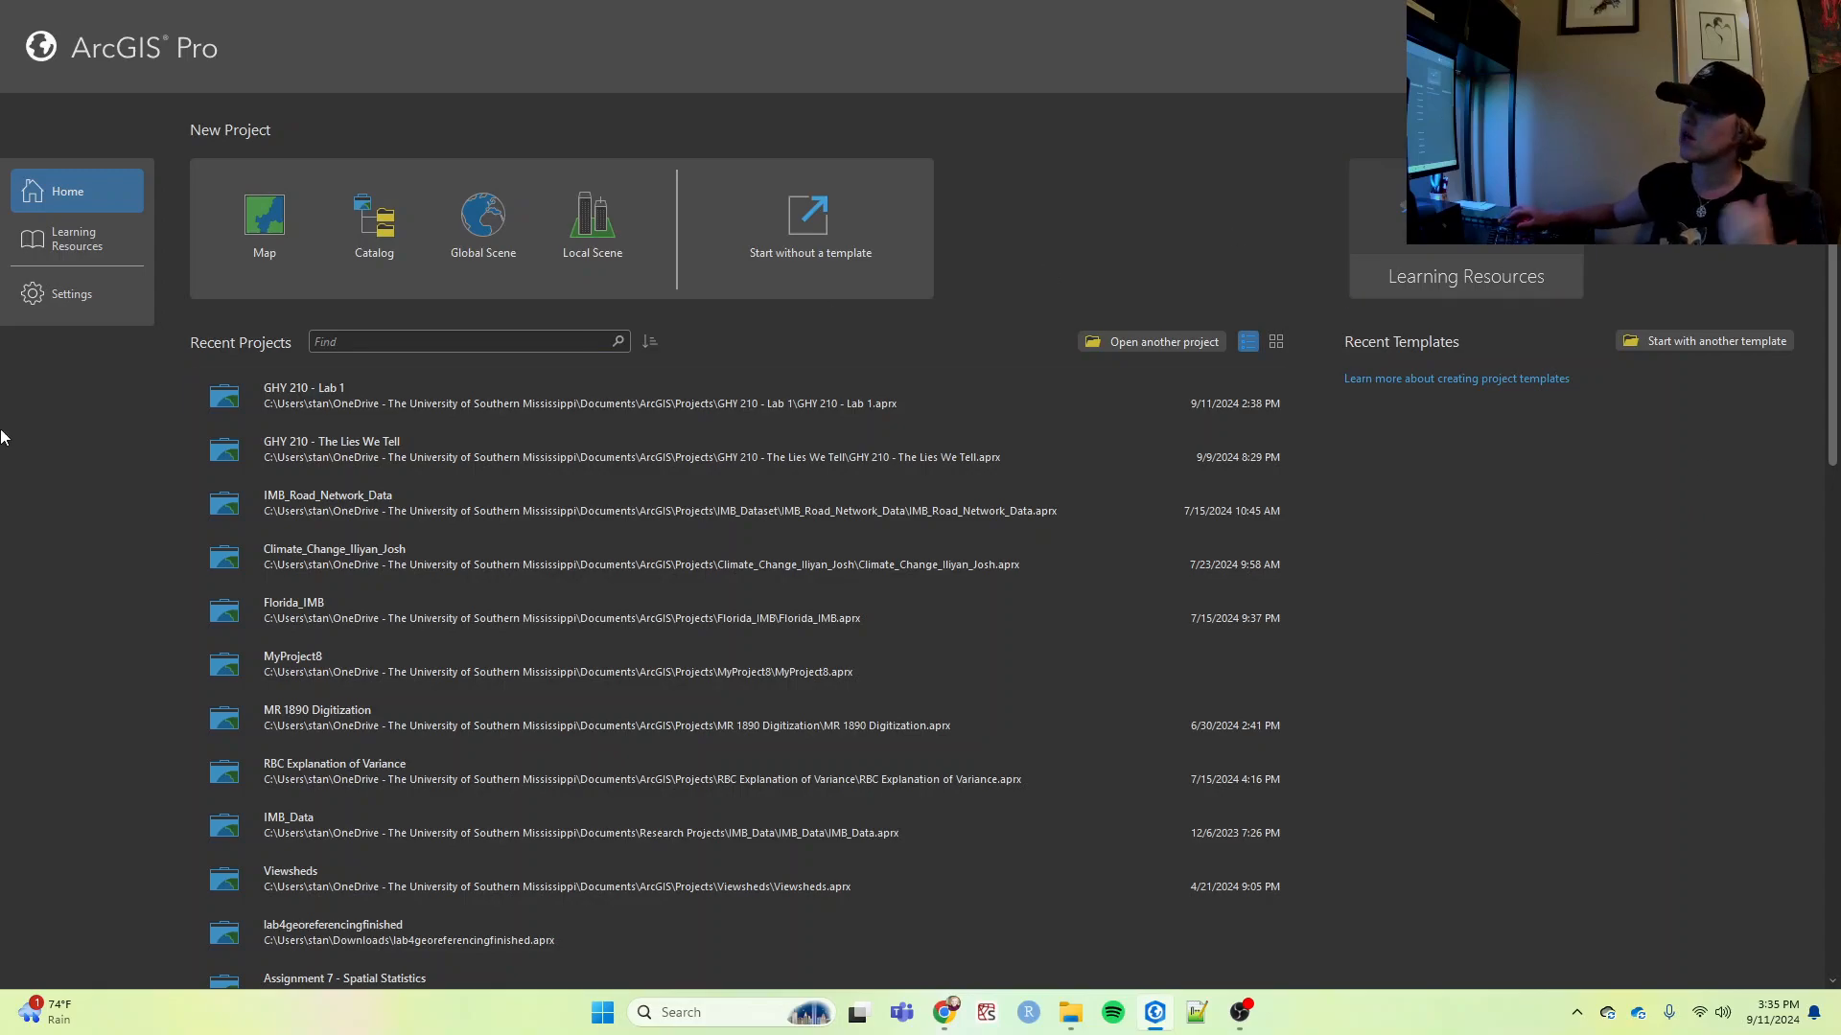
left_click(88, 287)
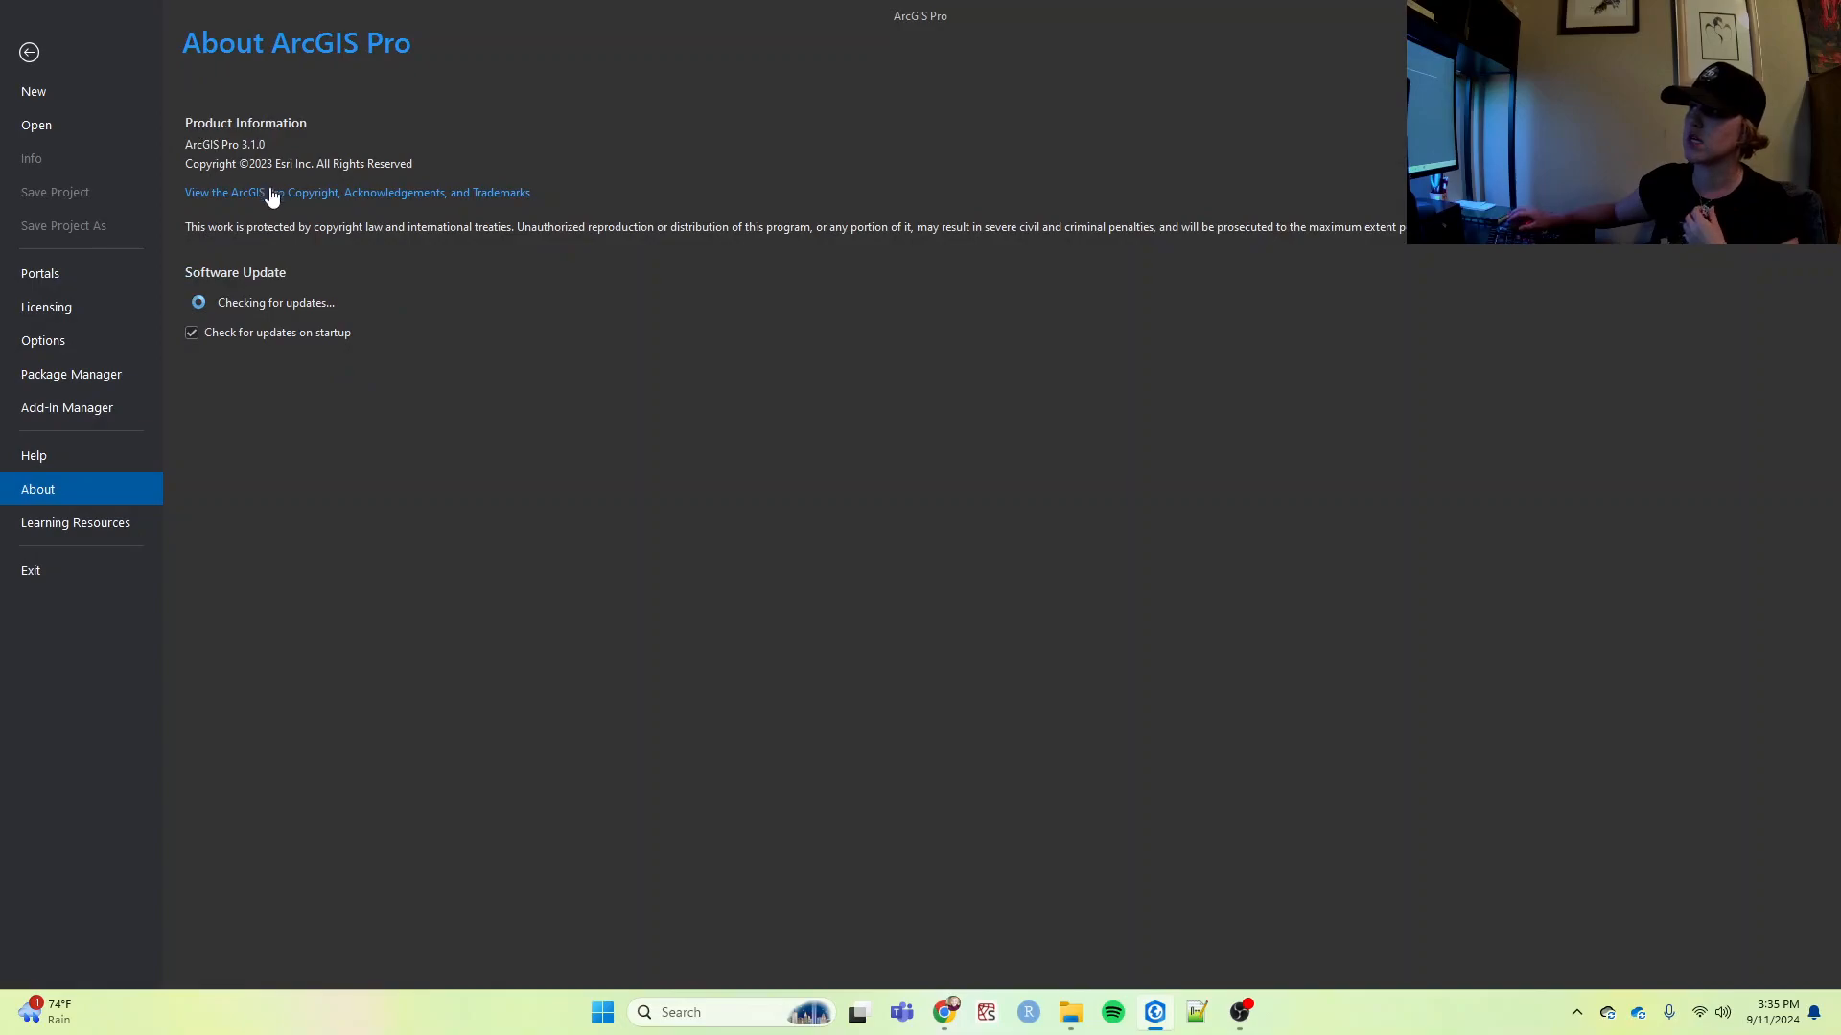
left_click(28, 56)
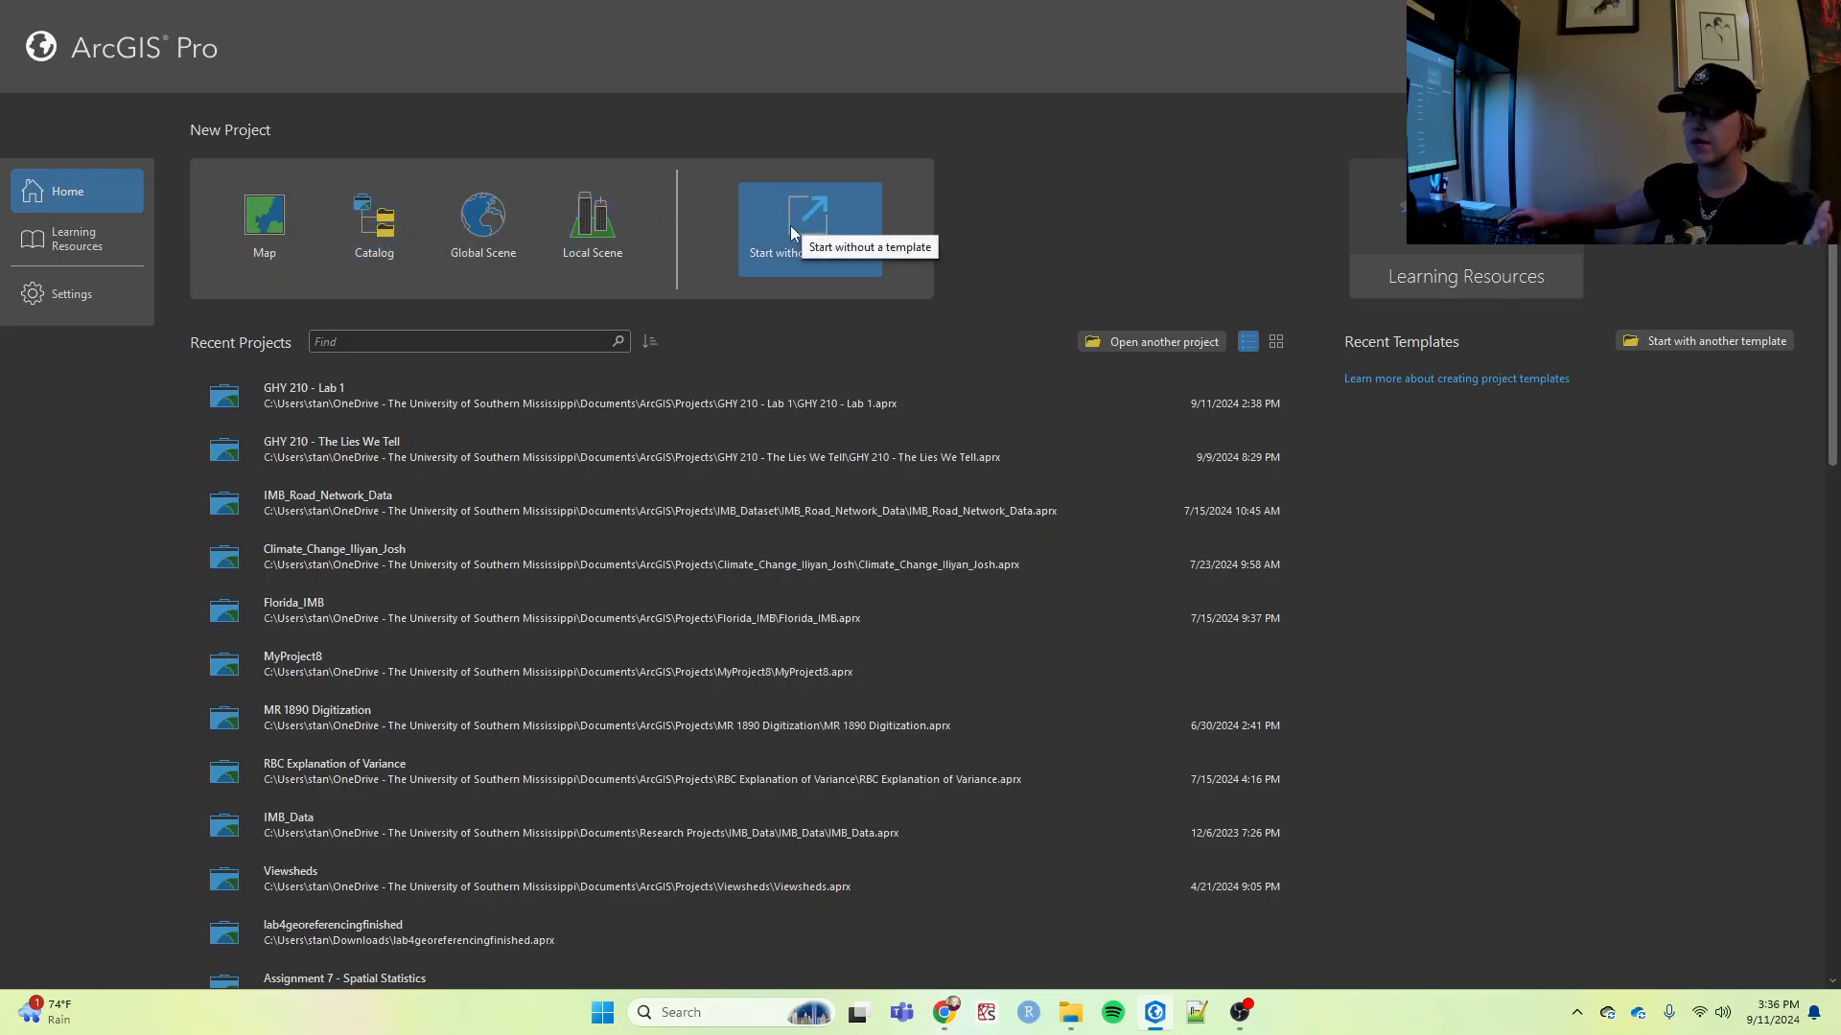
Create a new map project named "GHY 217 - Projections" in the default location with its own folder.
left_click(239, 217)
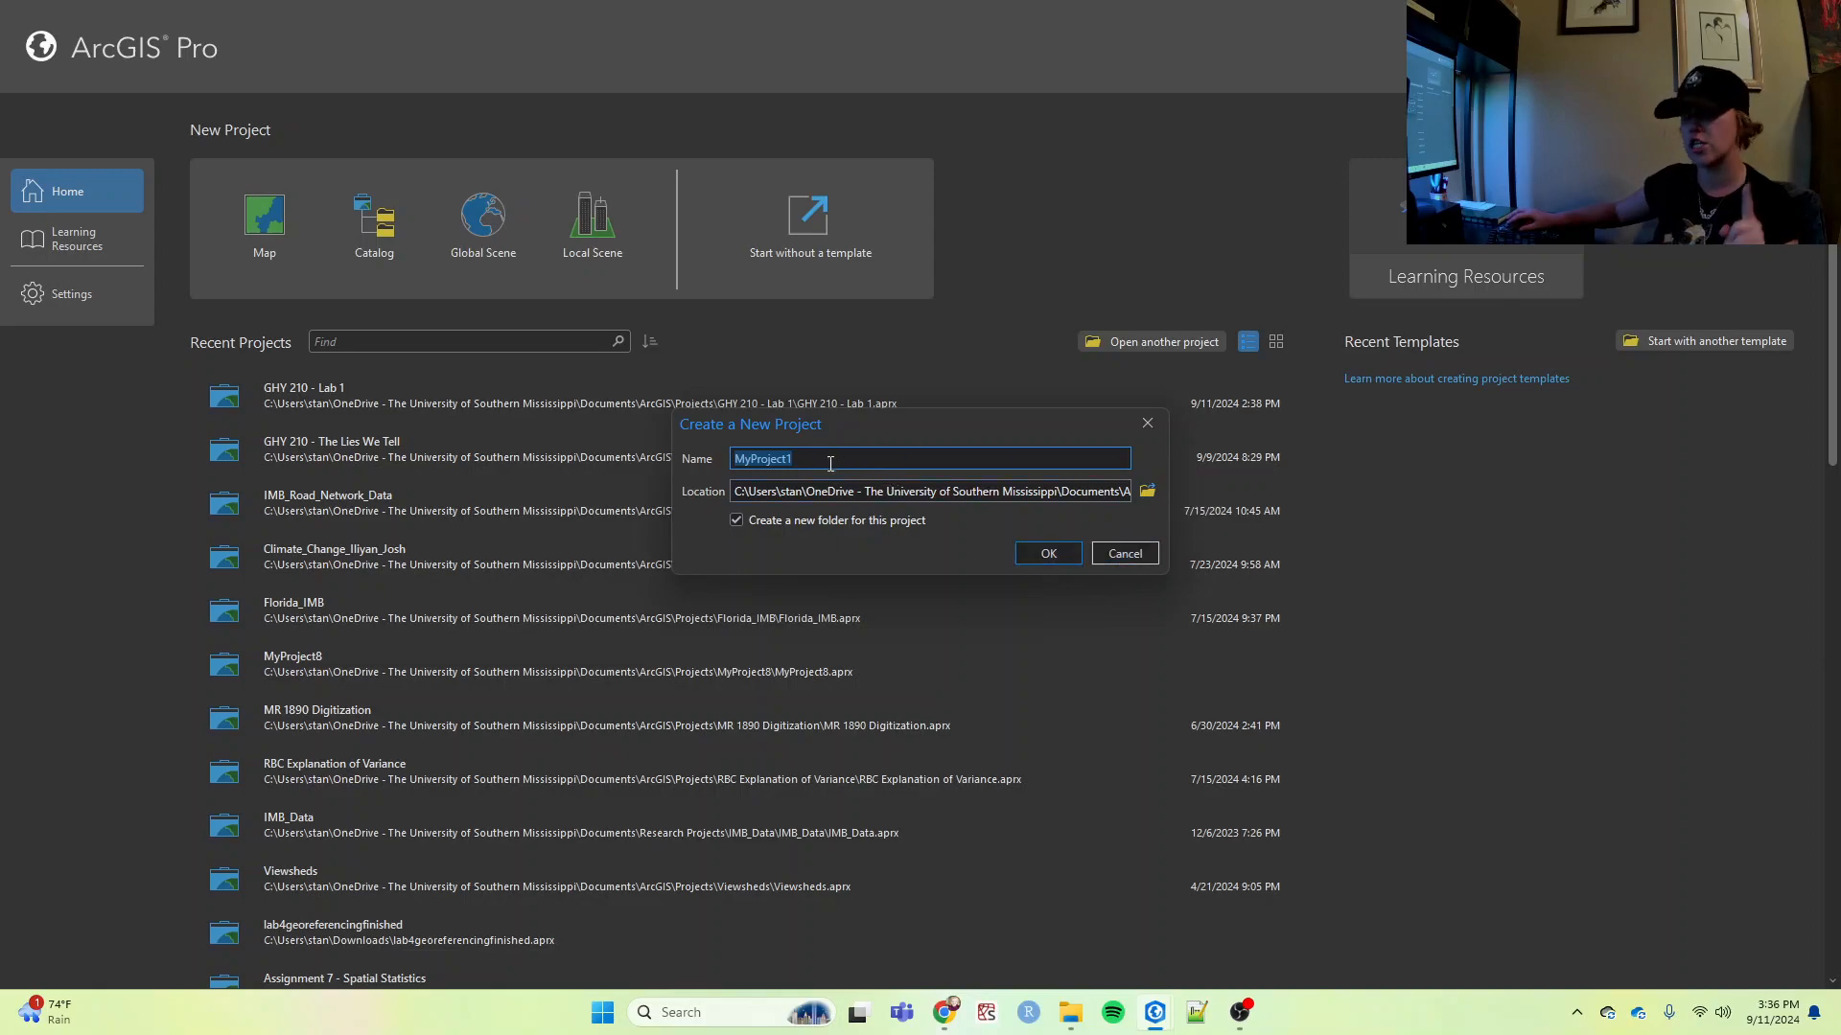
type("La")
key("BackSpace")
key("BackSpace")
type("GhY 217 -")
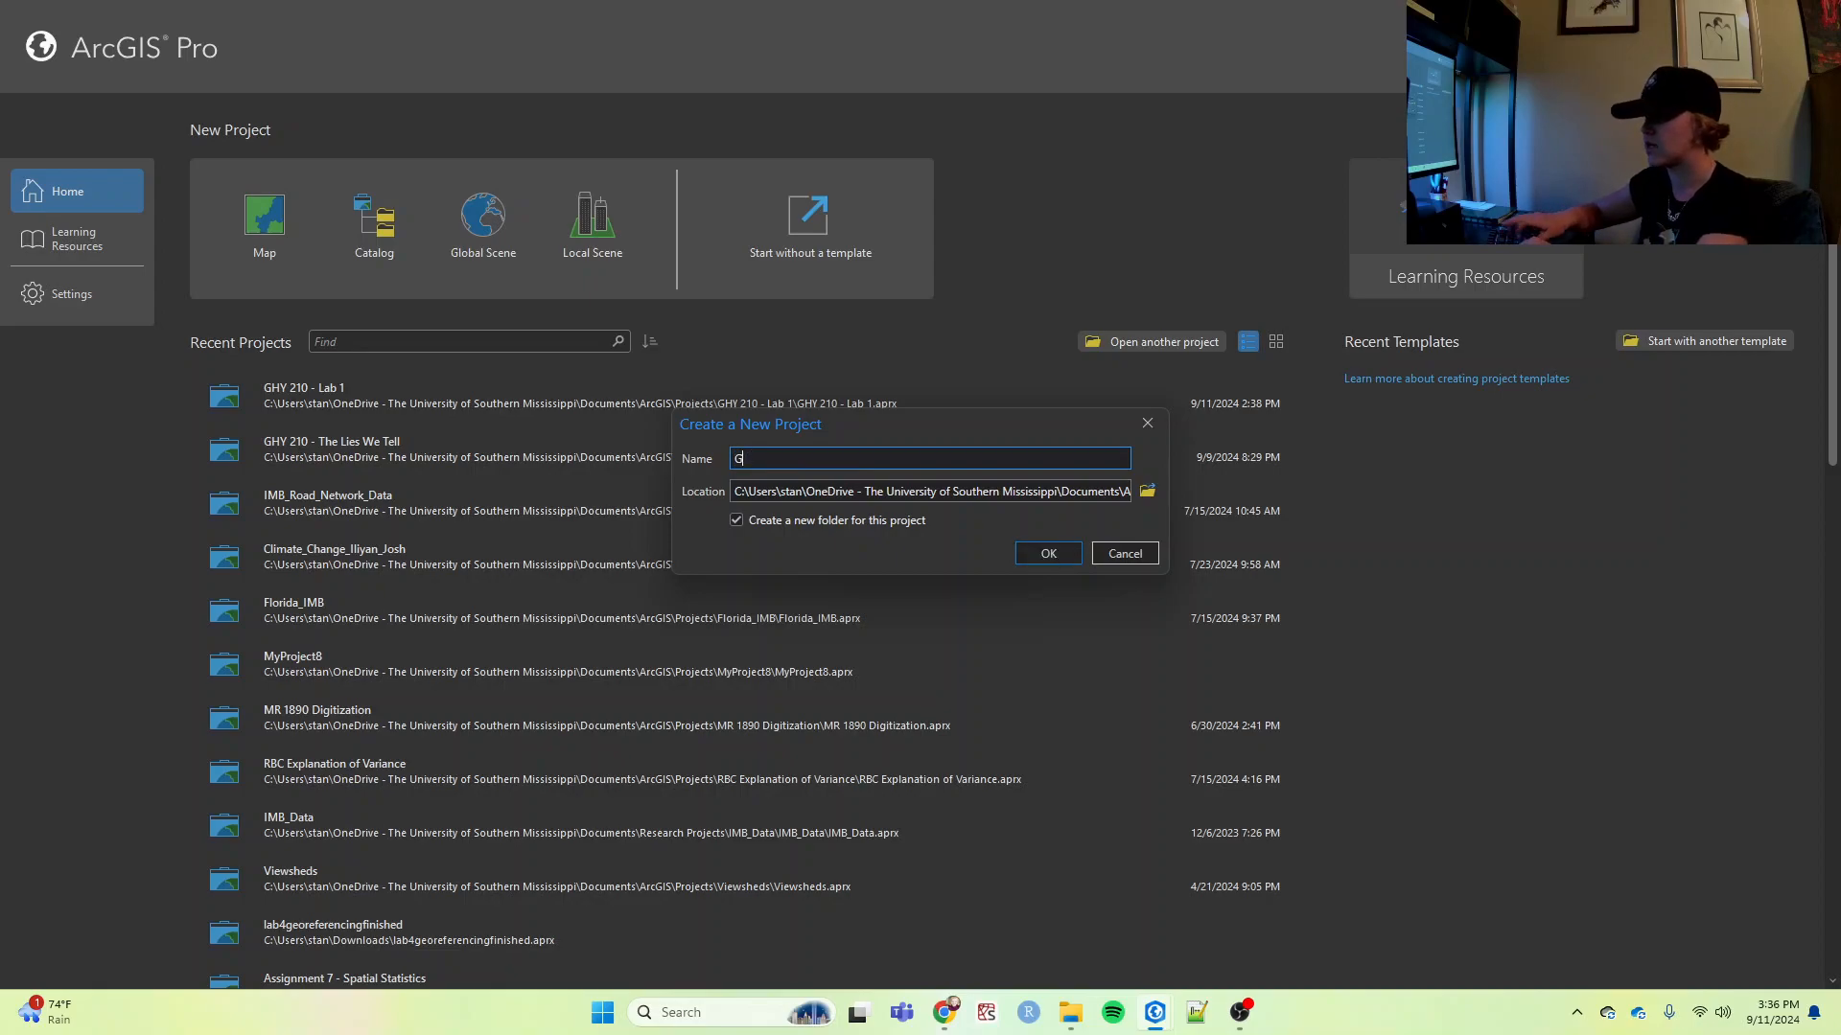
type(" Projections")
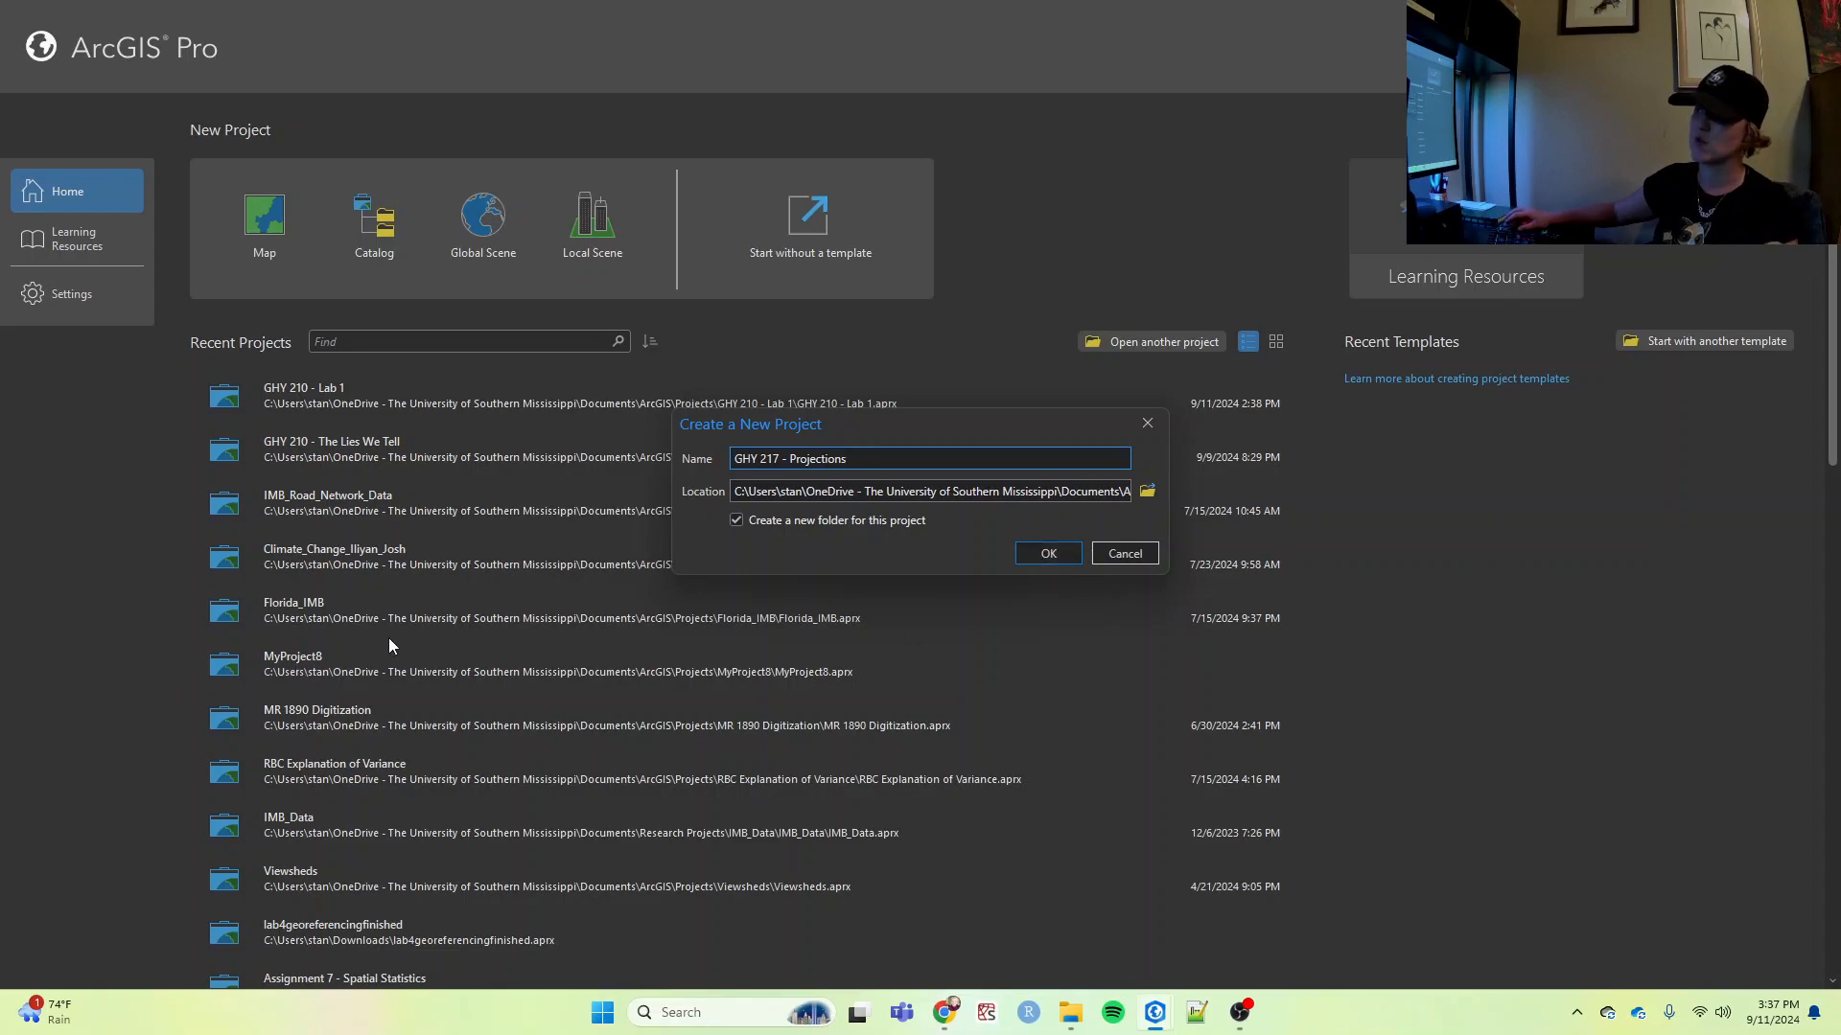
left_click(1048, 556)
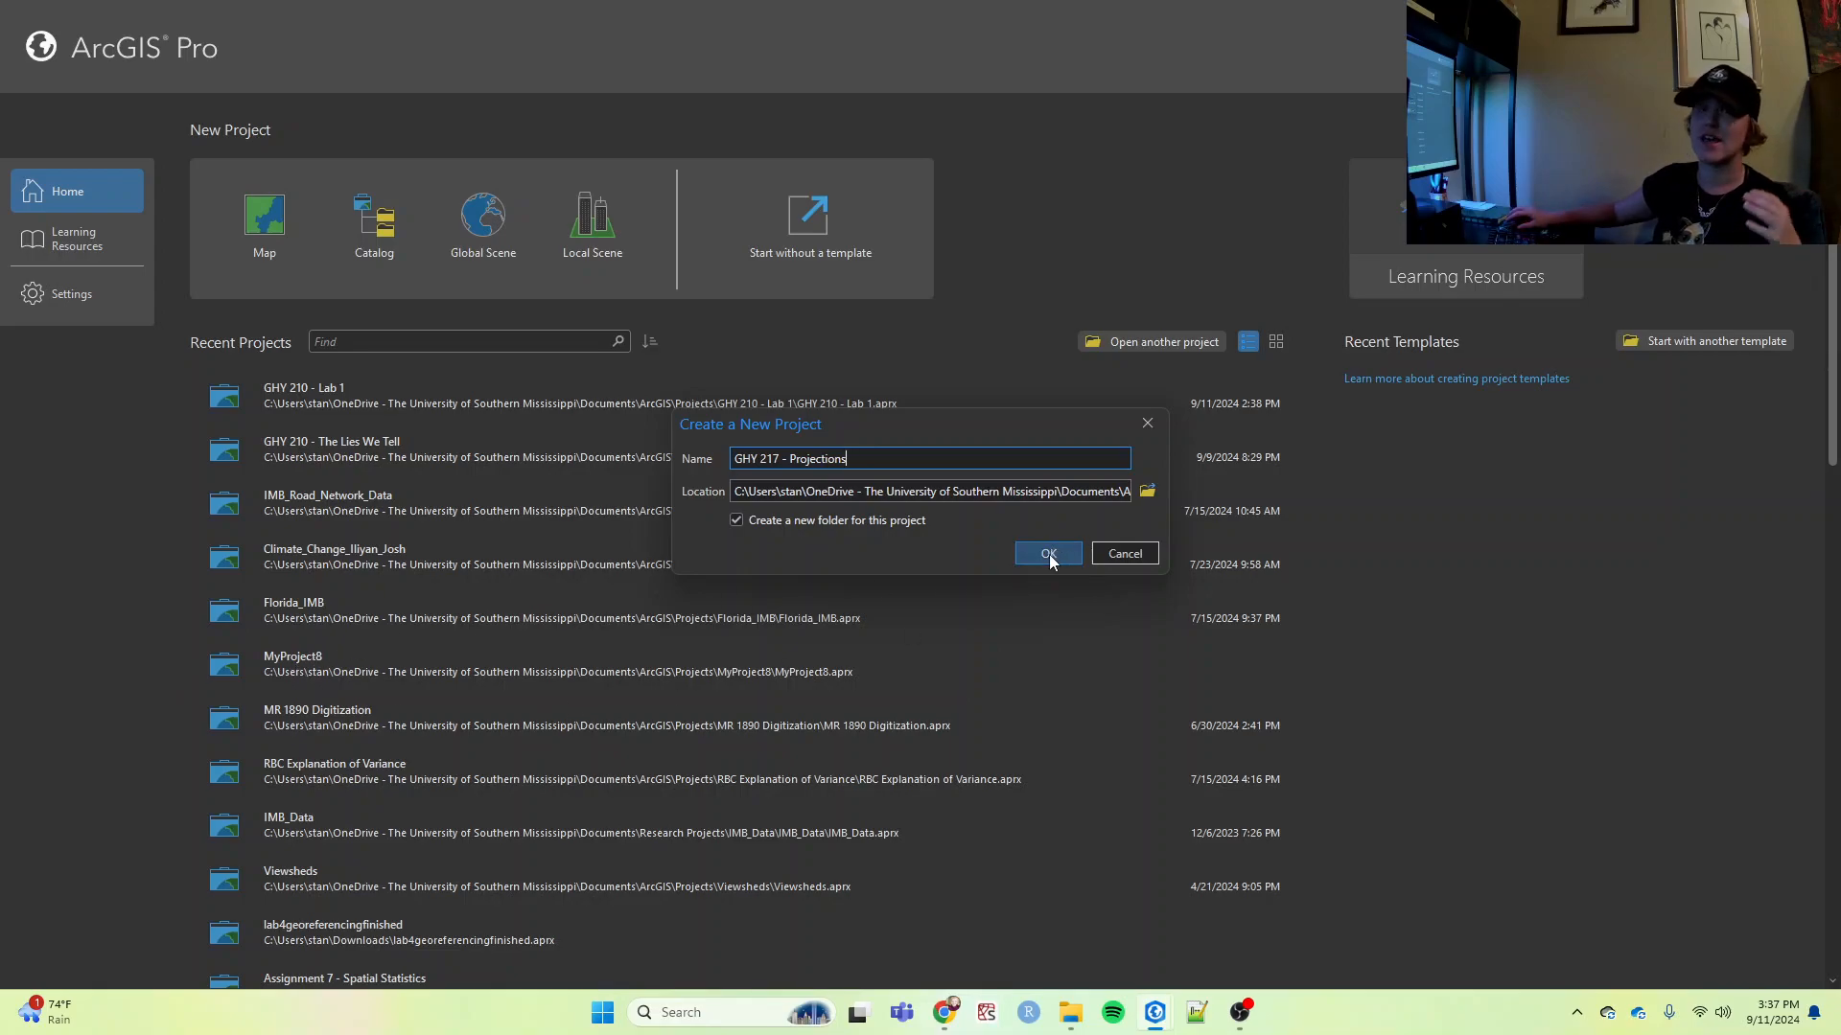
left_click(1049, 555)
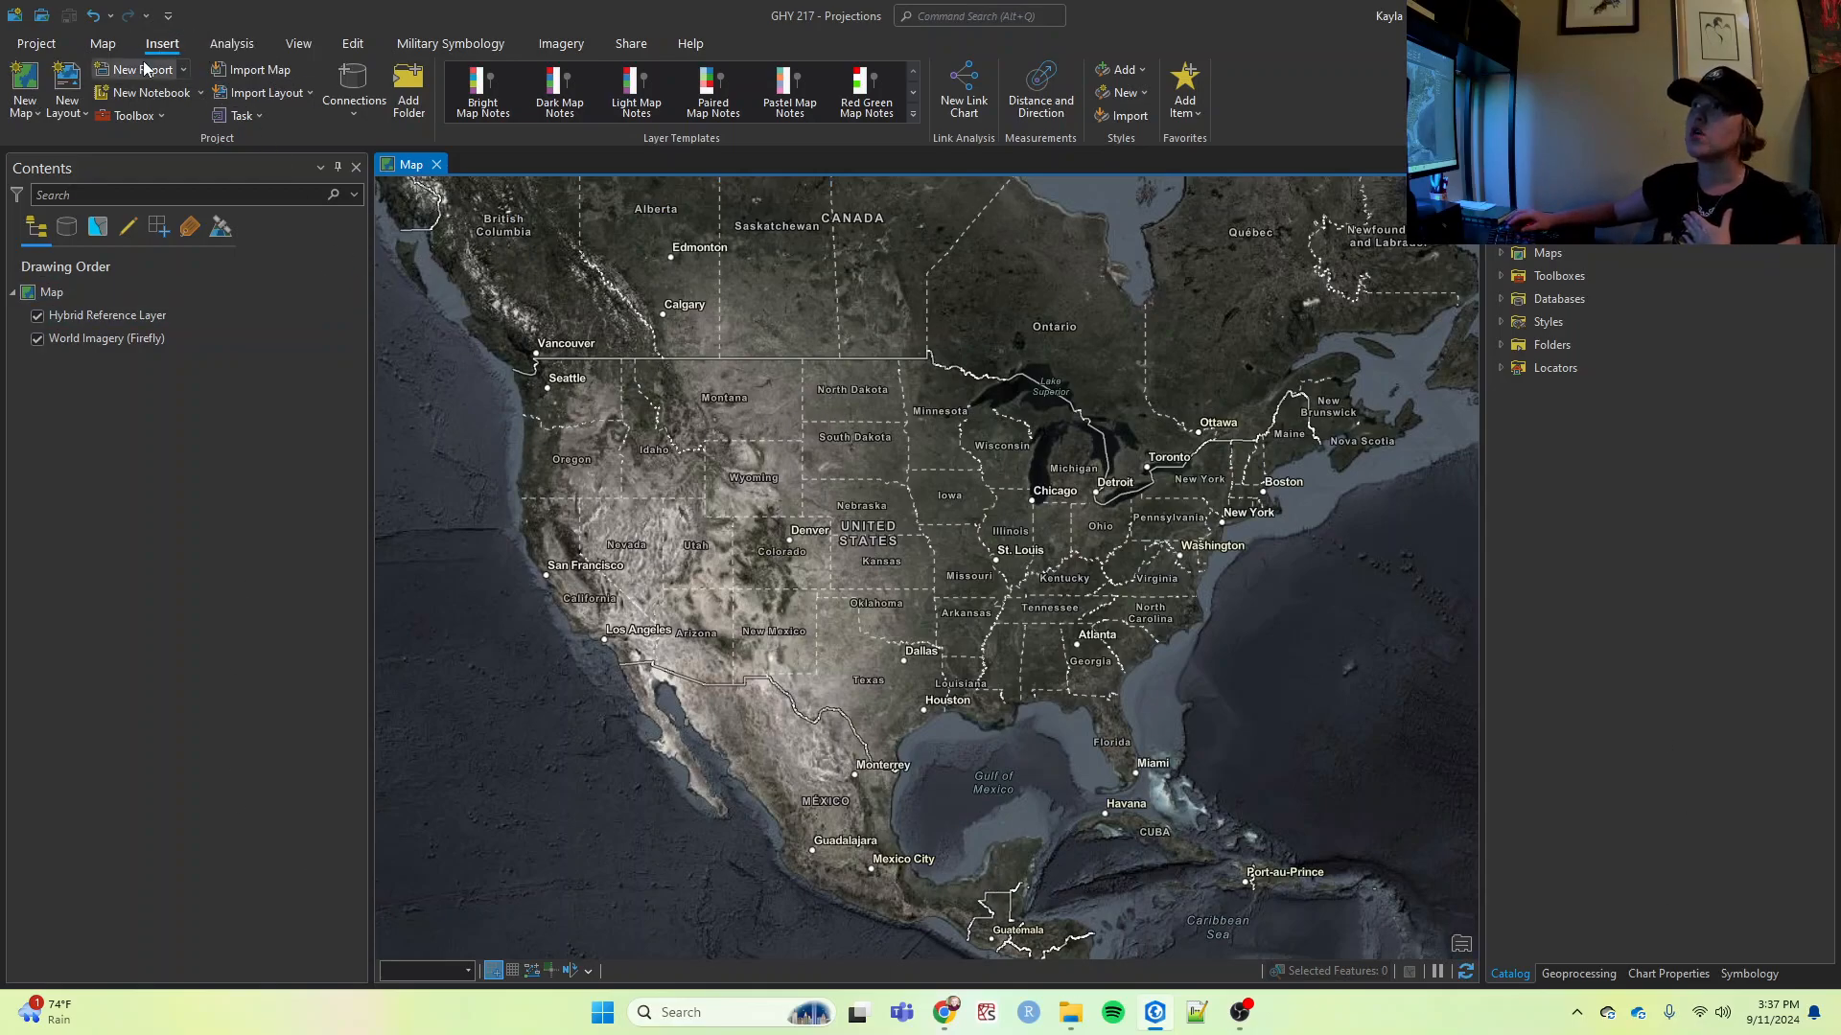
Change the map's basemap to Topographic.
left_click(104, 48)
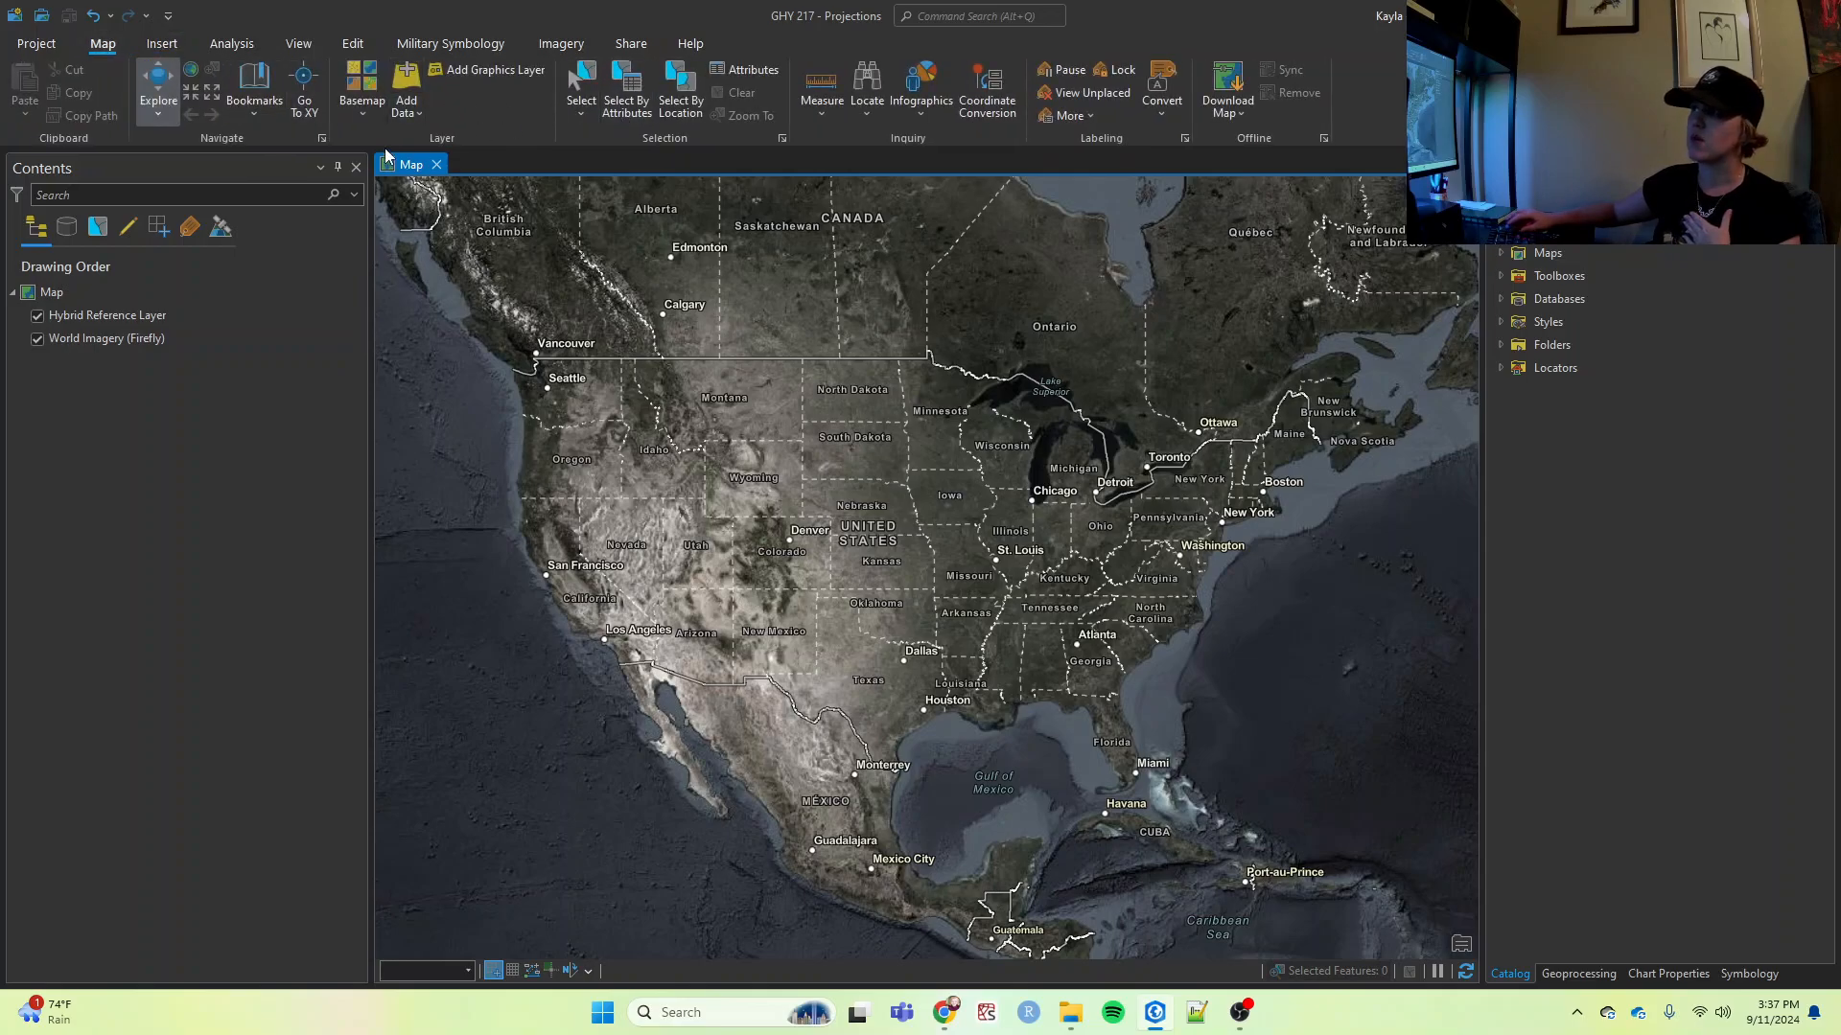
left_click(361, 117)
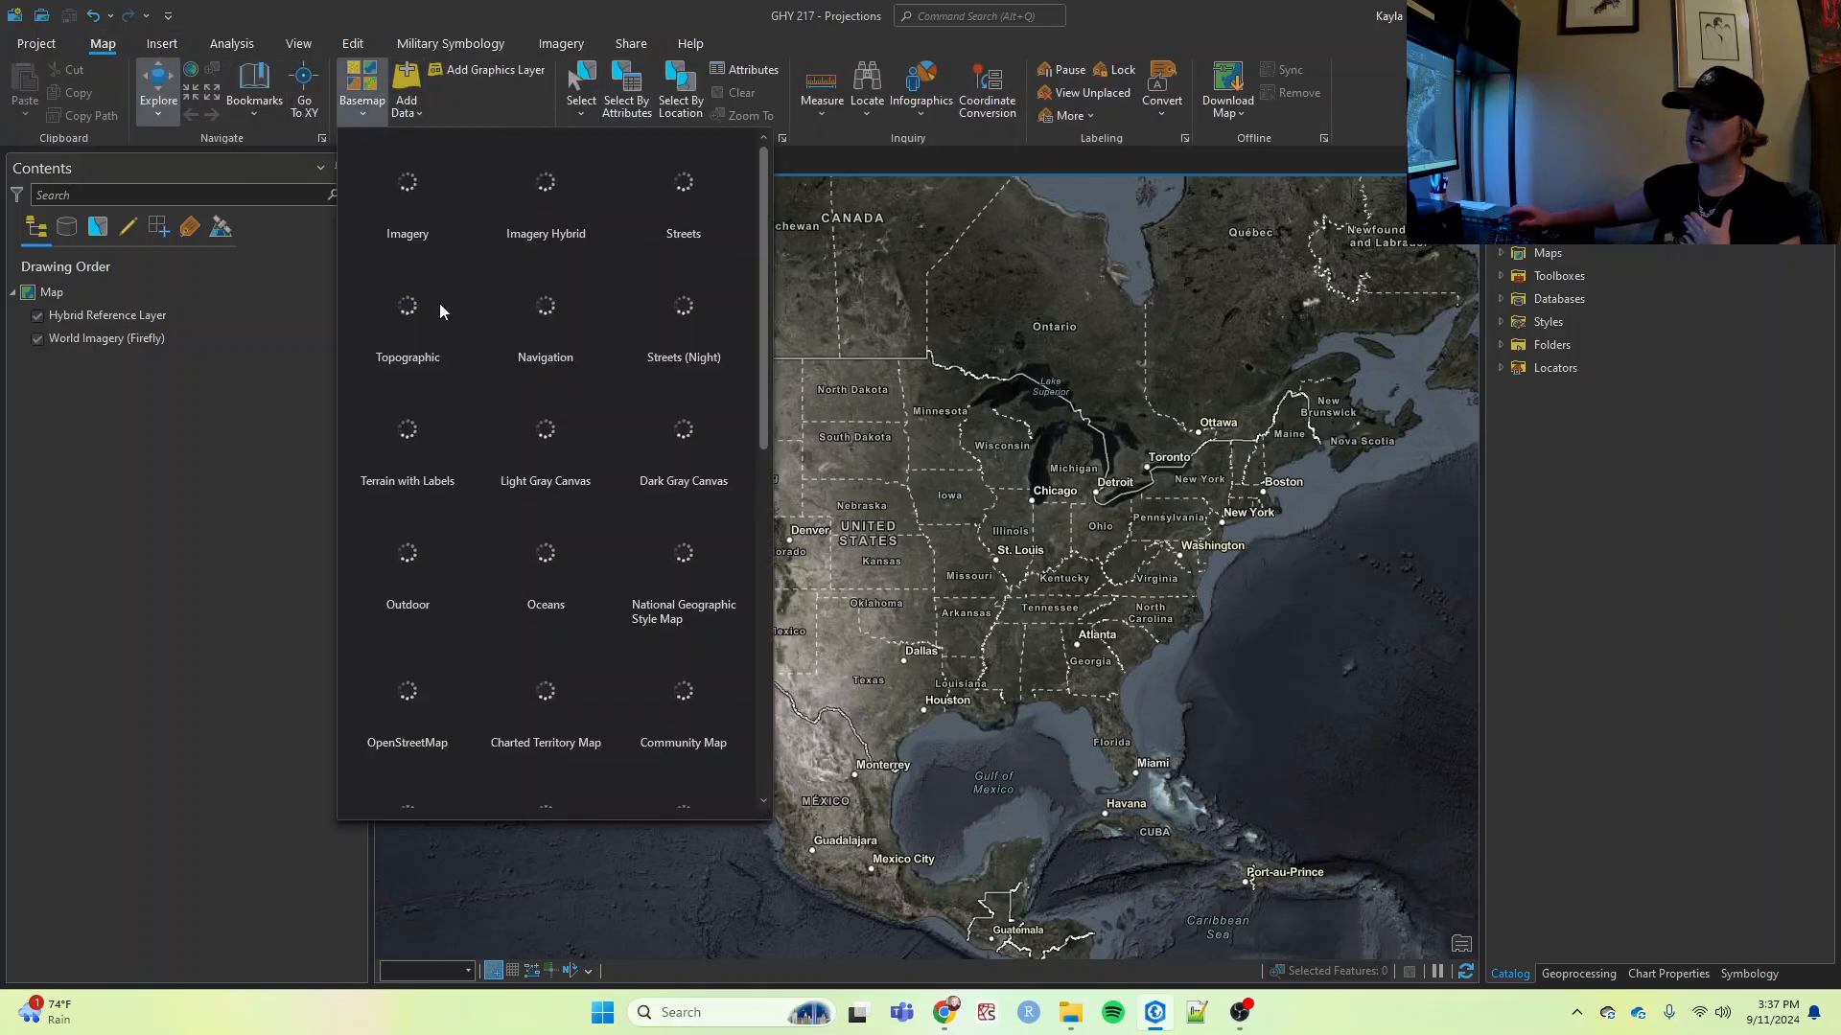
left_click(454, 353)
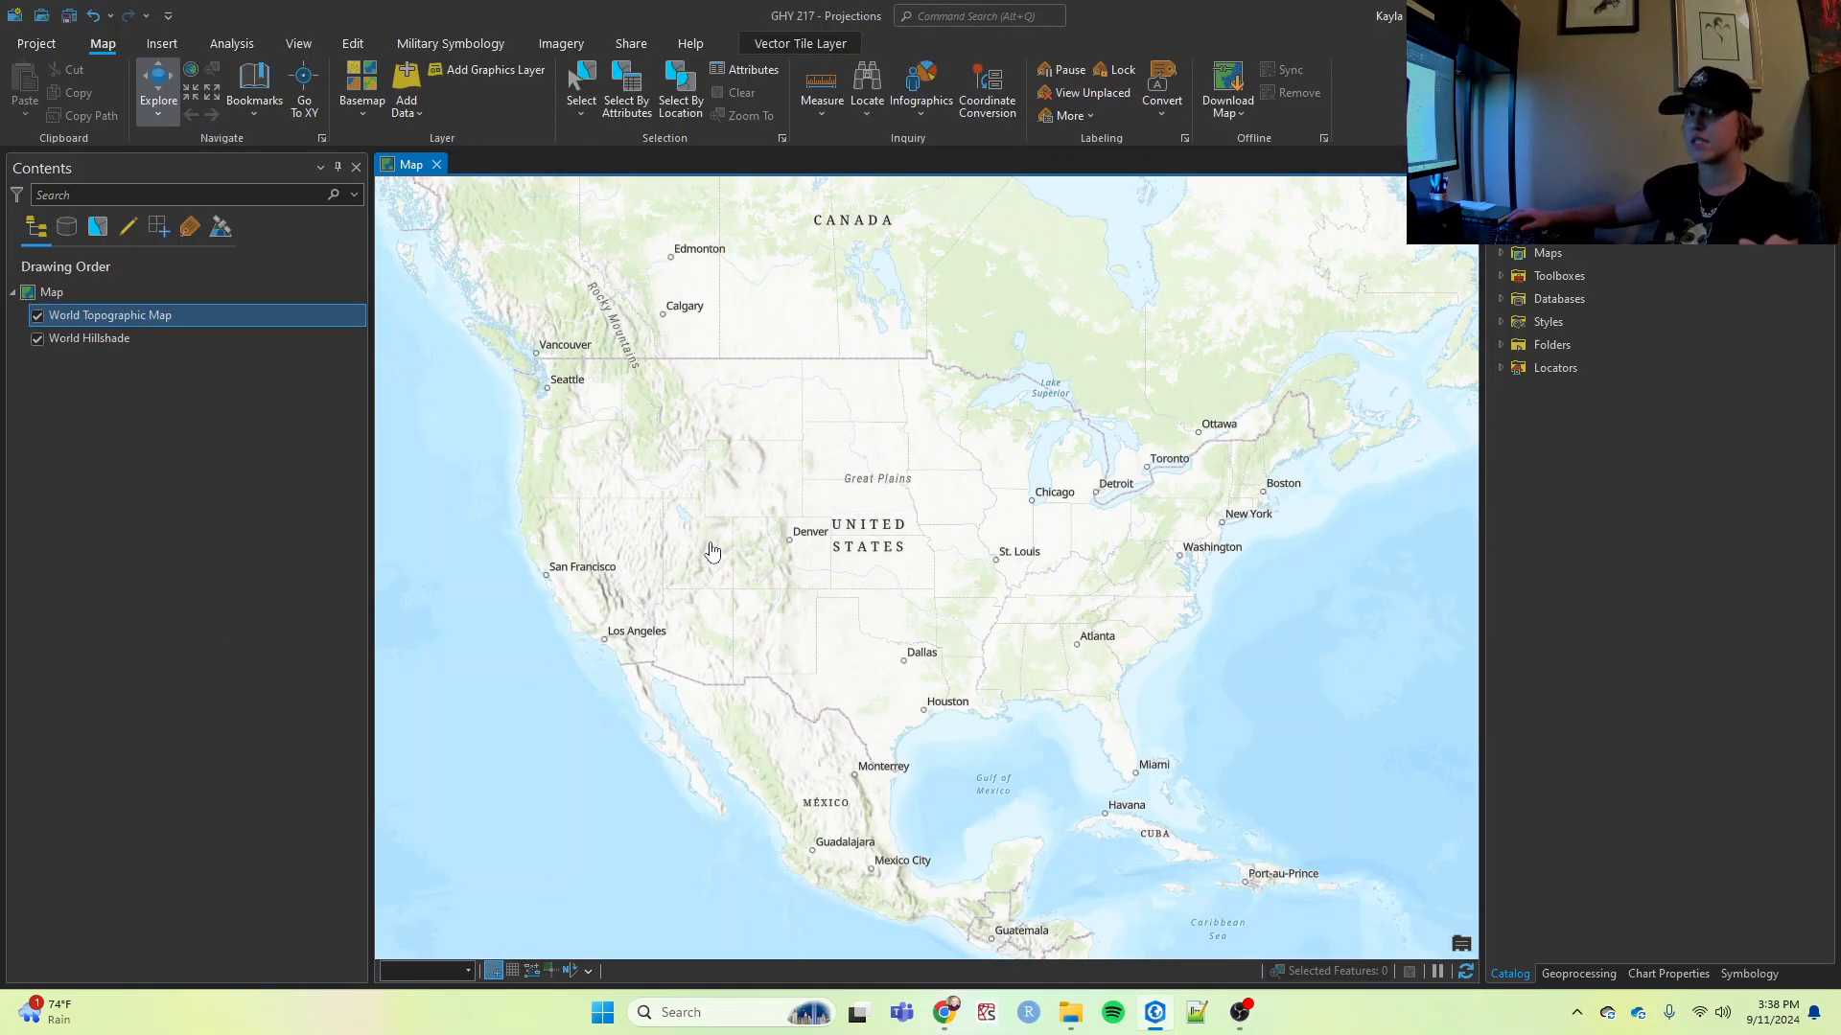
Switch the map's basemap to Firefly Imagery Hybrid.
left_click(157, 109)
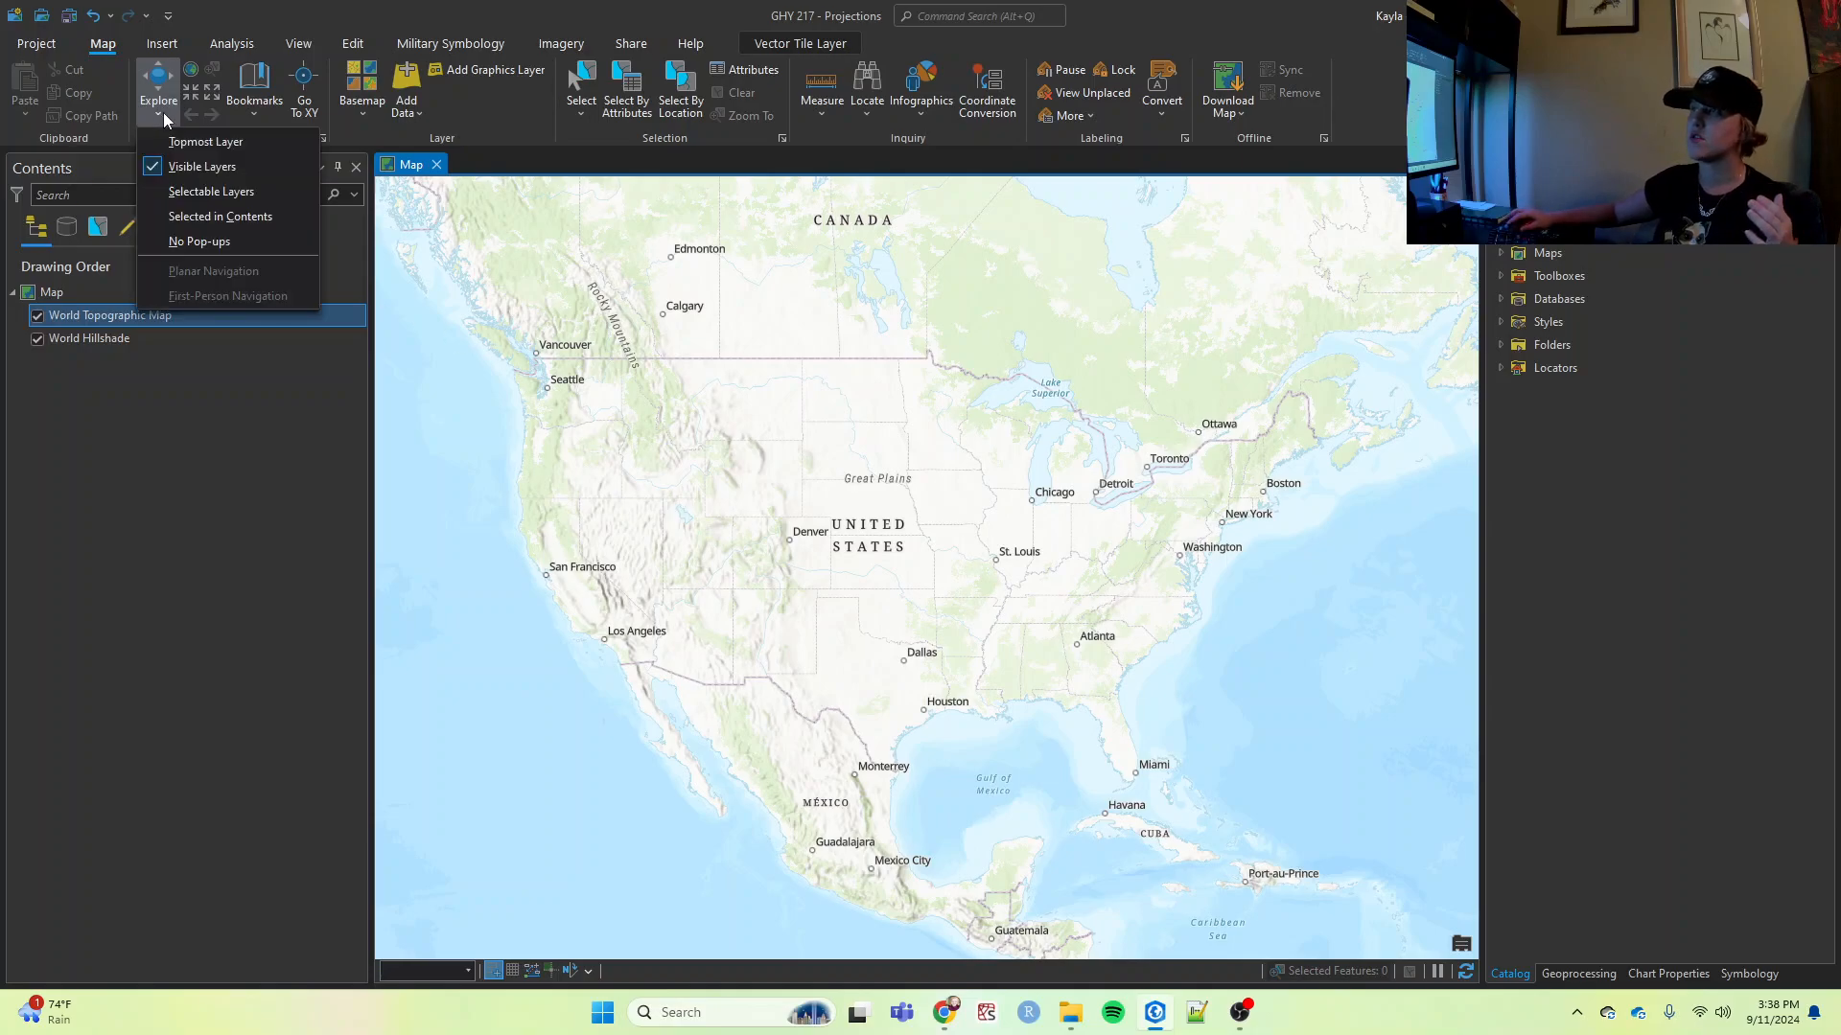
left_click(365, 86)
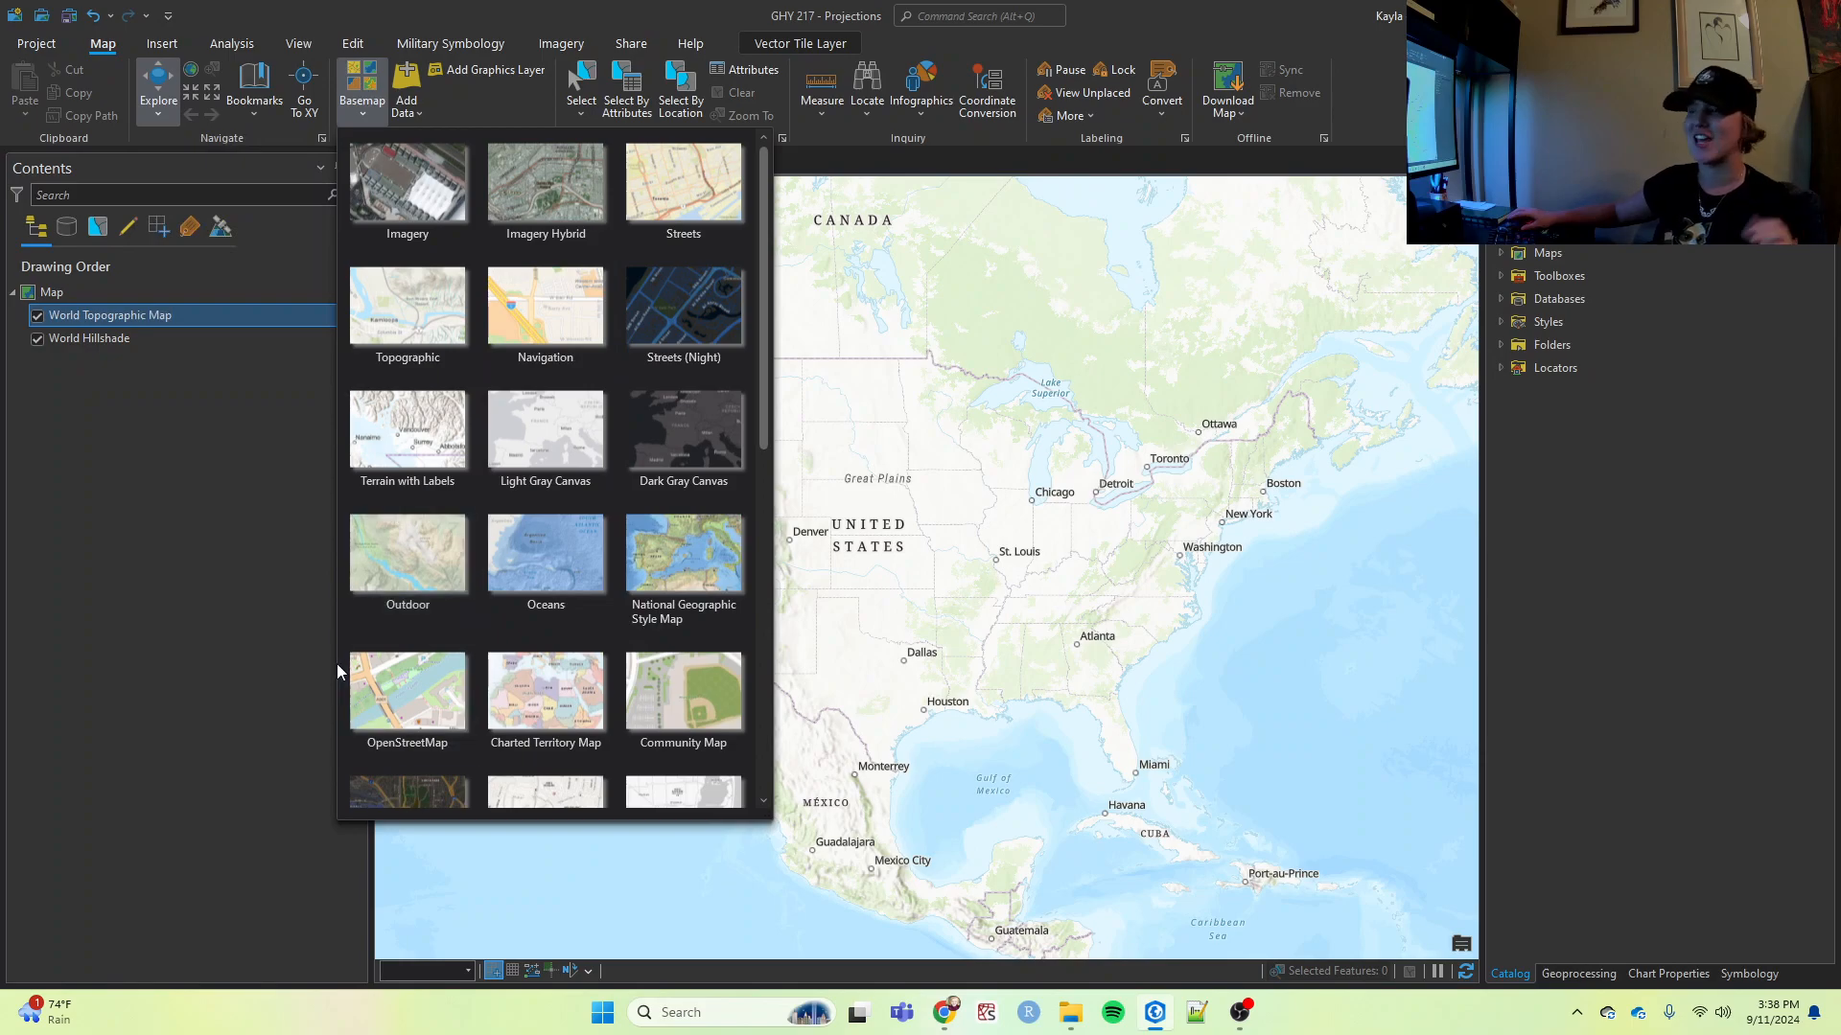
scroll(441, 648, "down", 10)
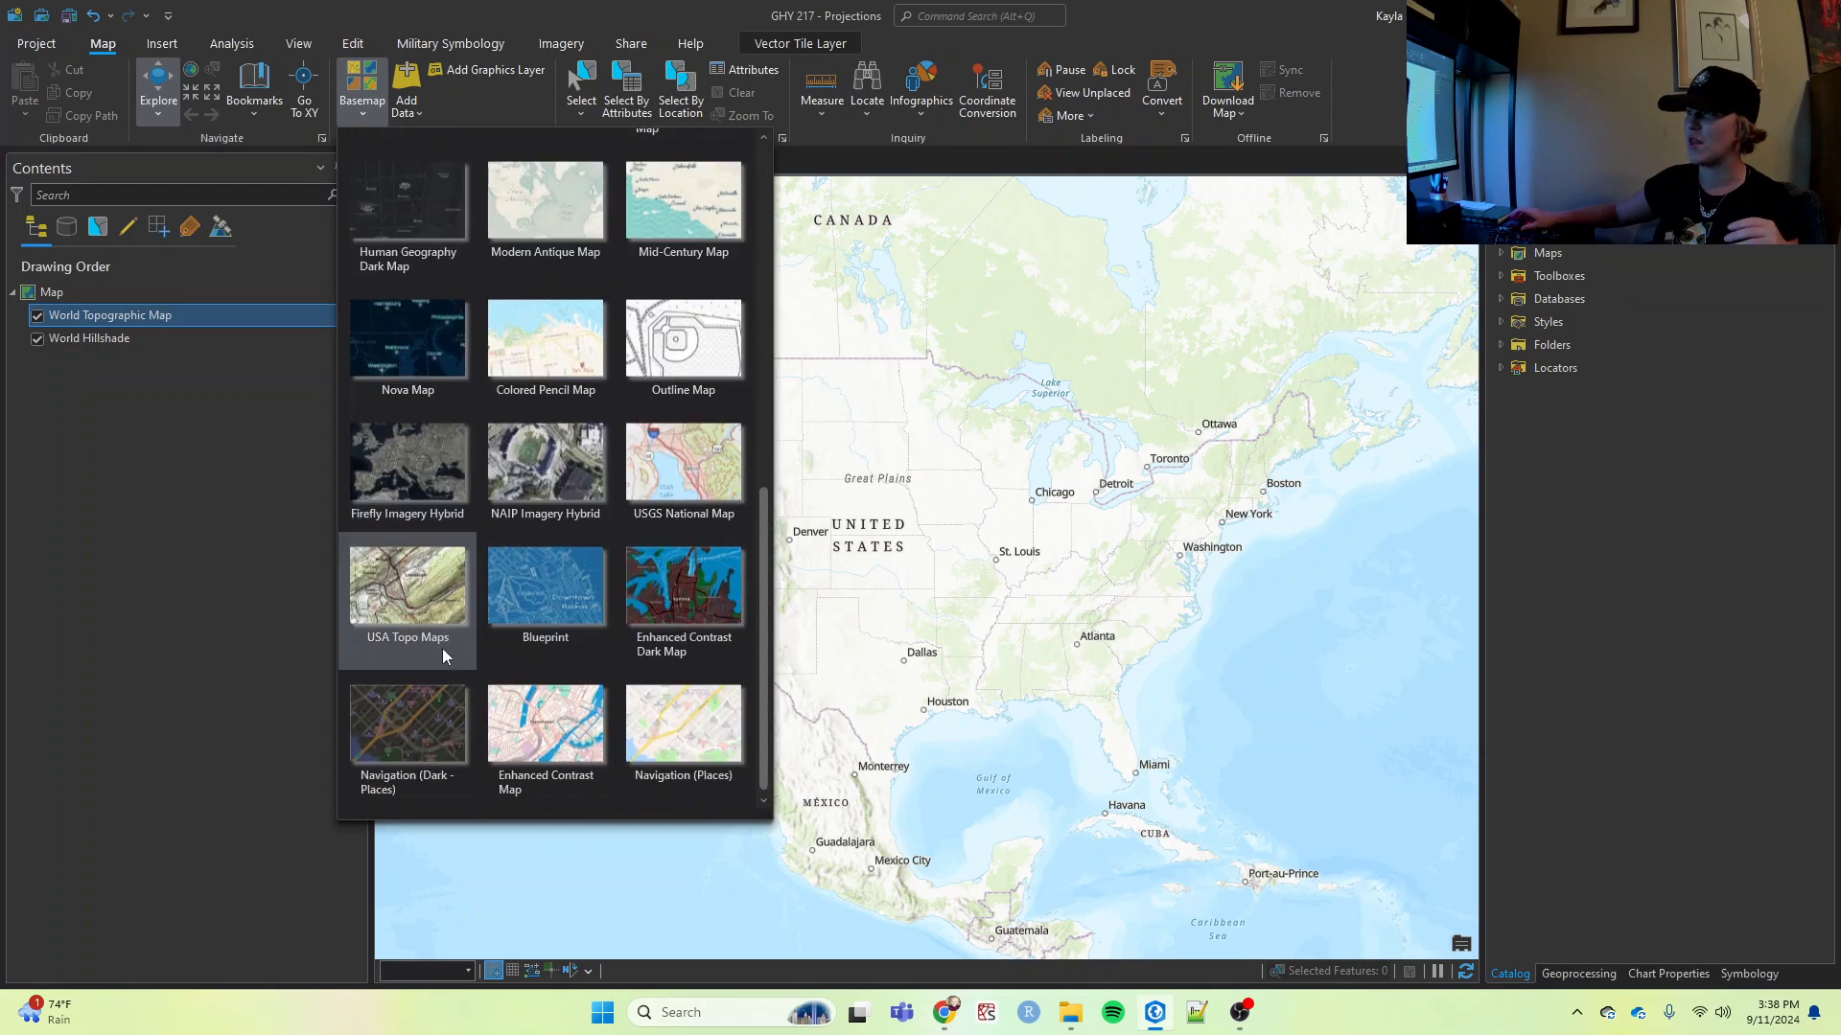
left_click(393, 475)
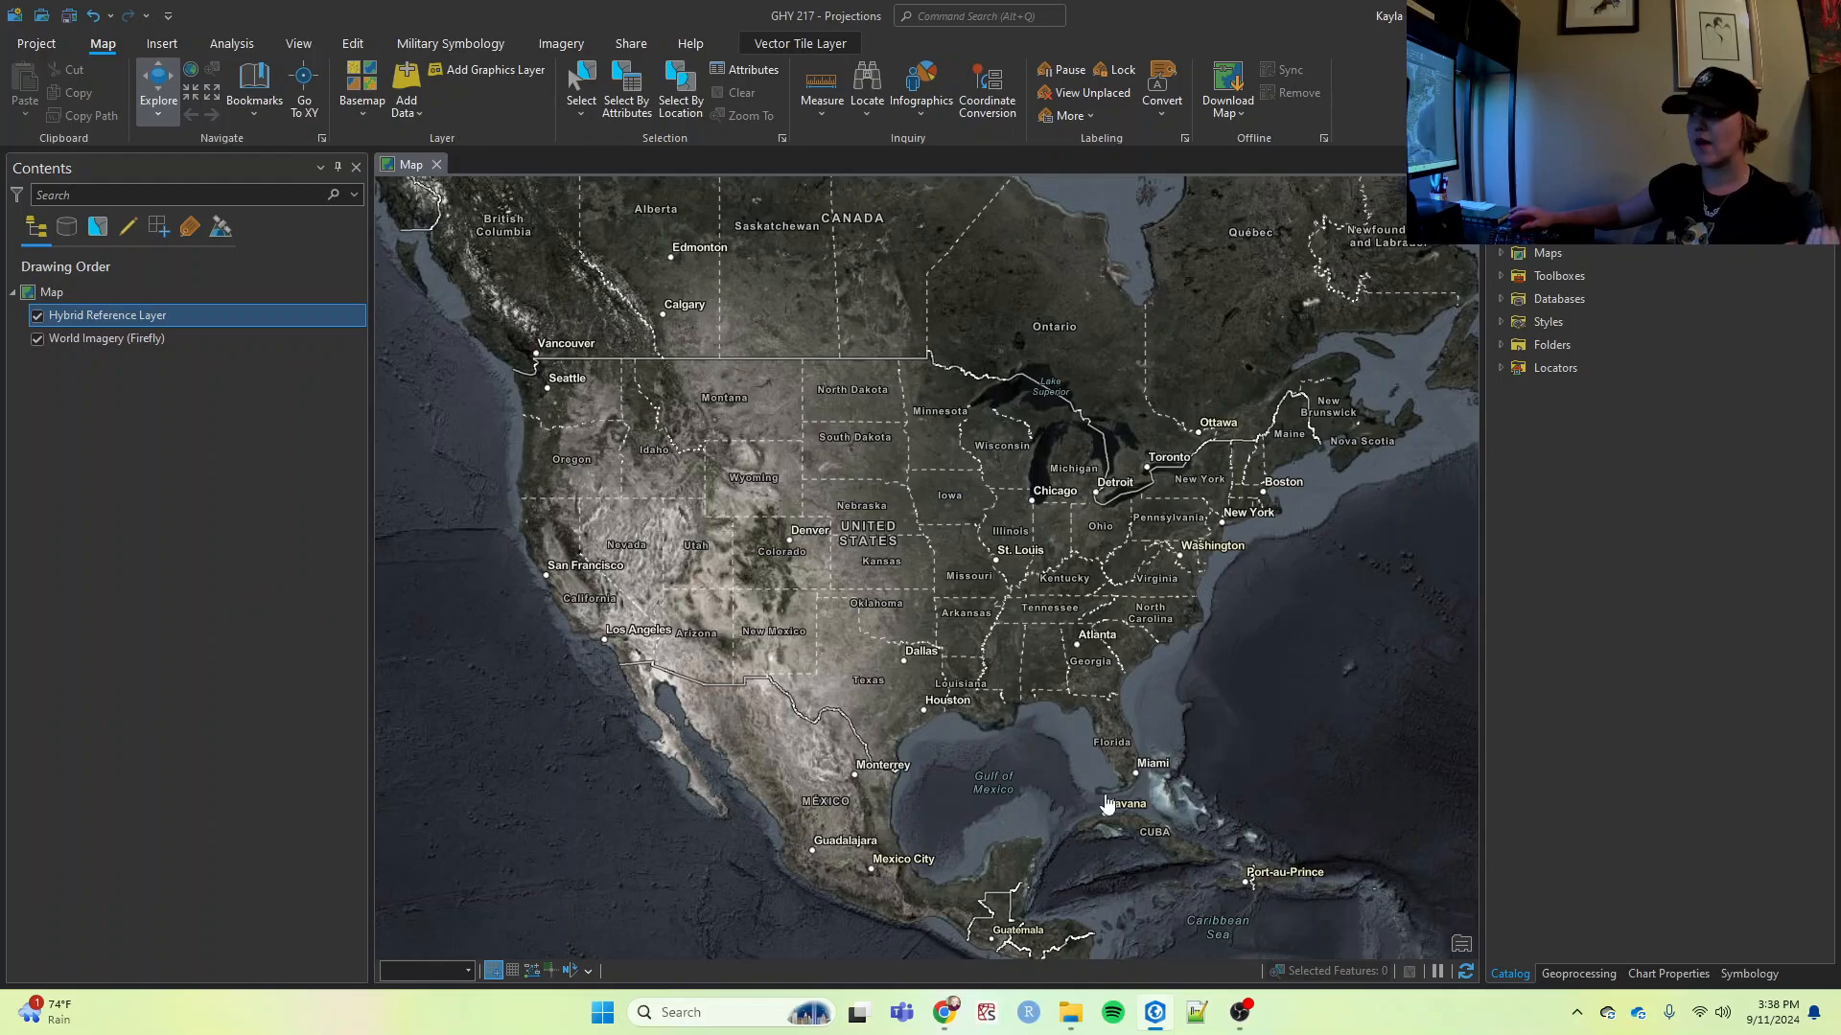
scroll(1016, 677, "up", 3)
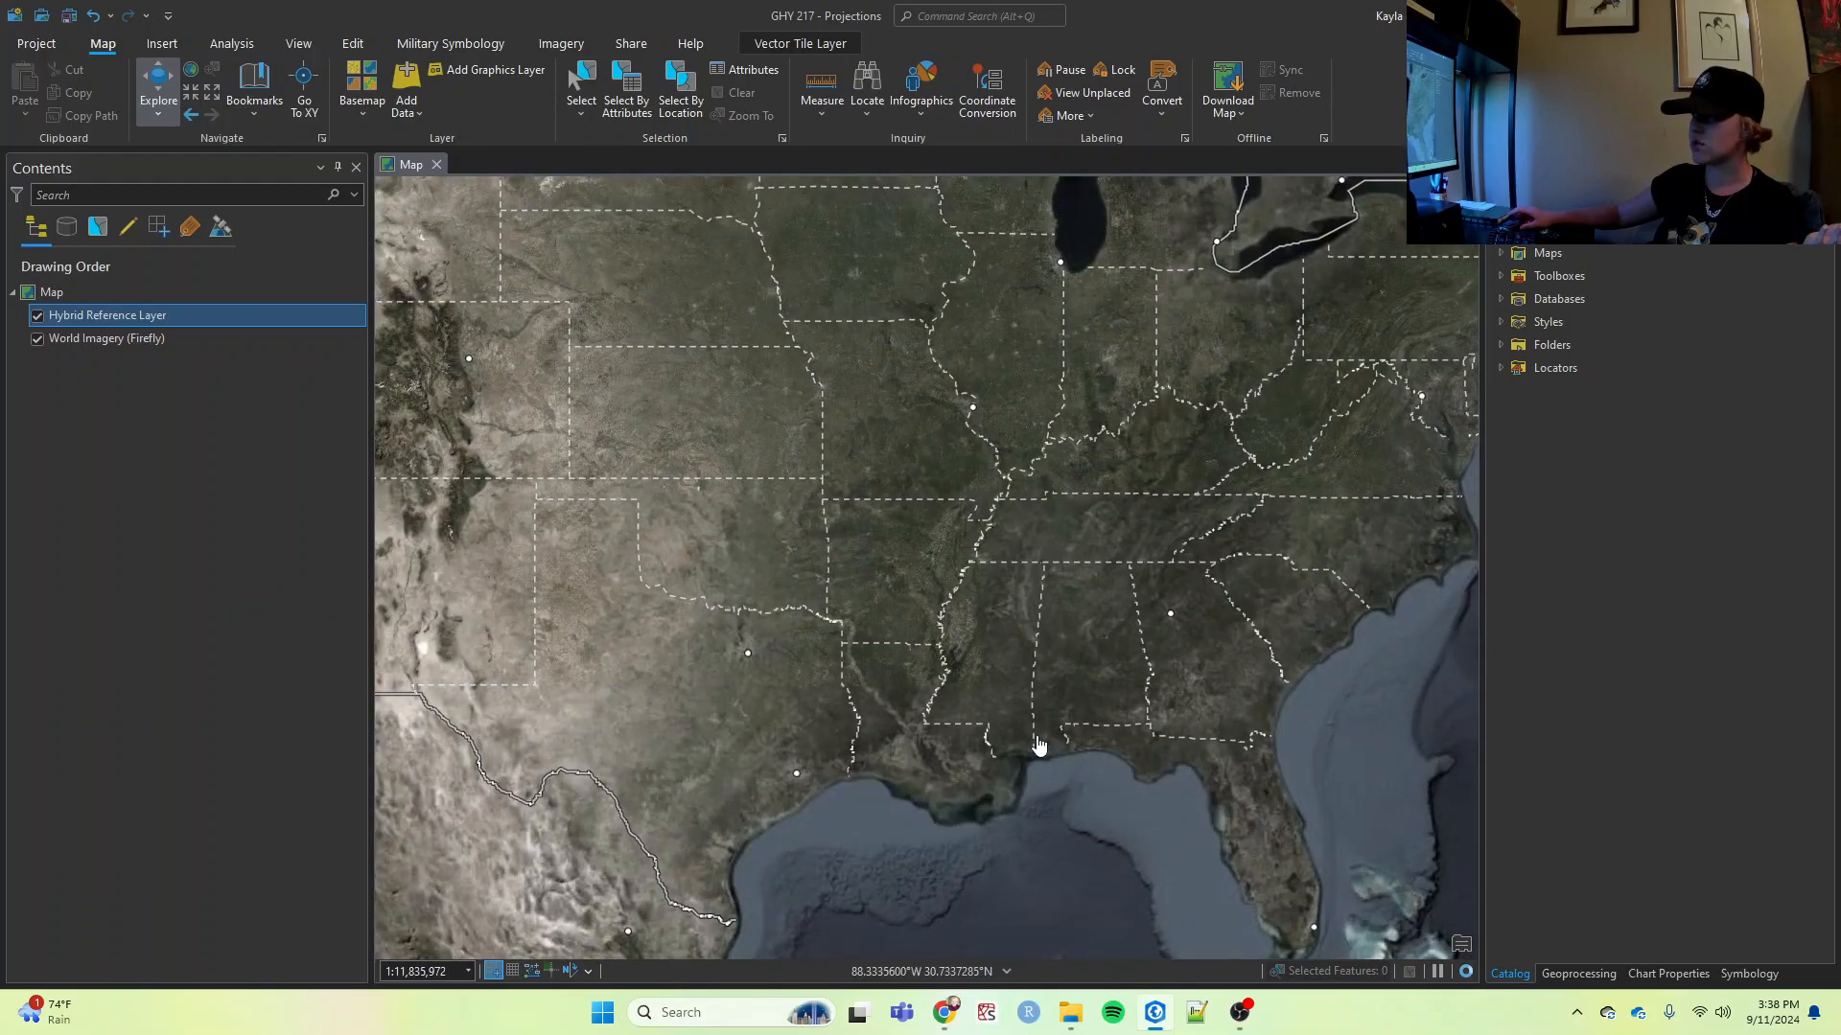
scroll(1019, 690, "up", 2)
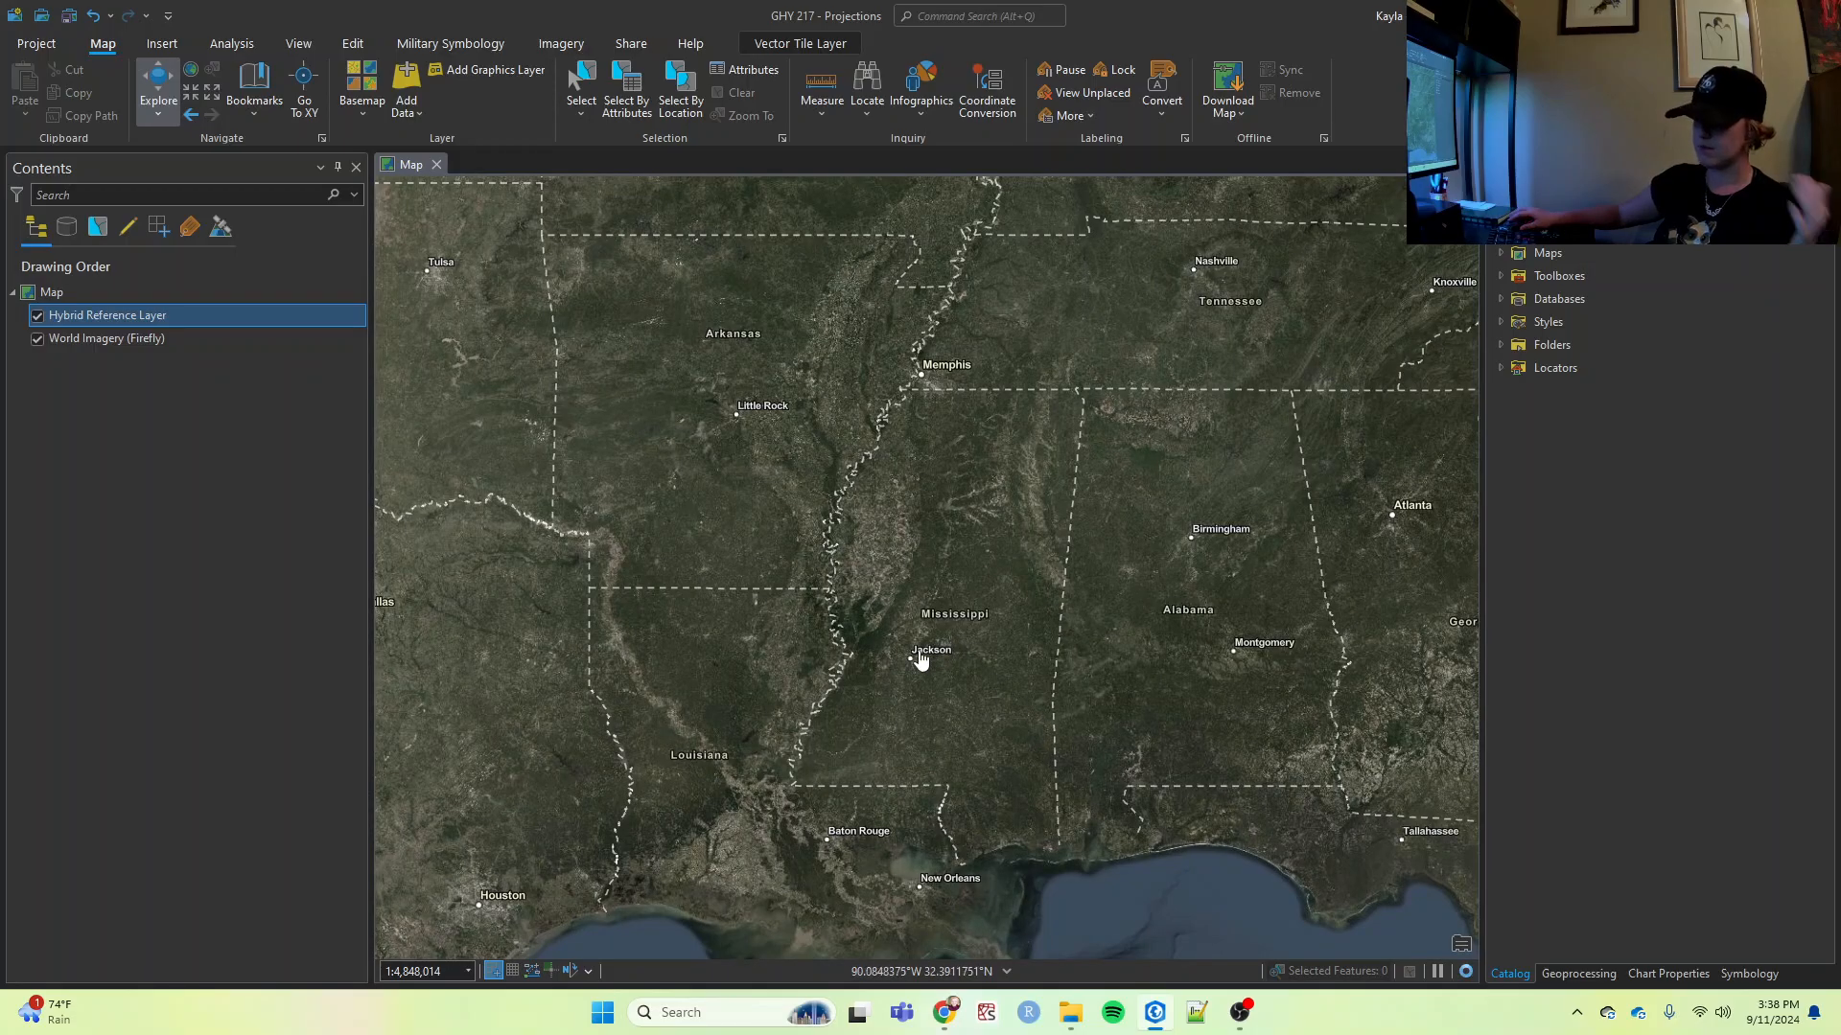
scroll(916, 661, "down", 2)
scroll(914, 661, "down", 3)
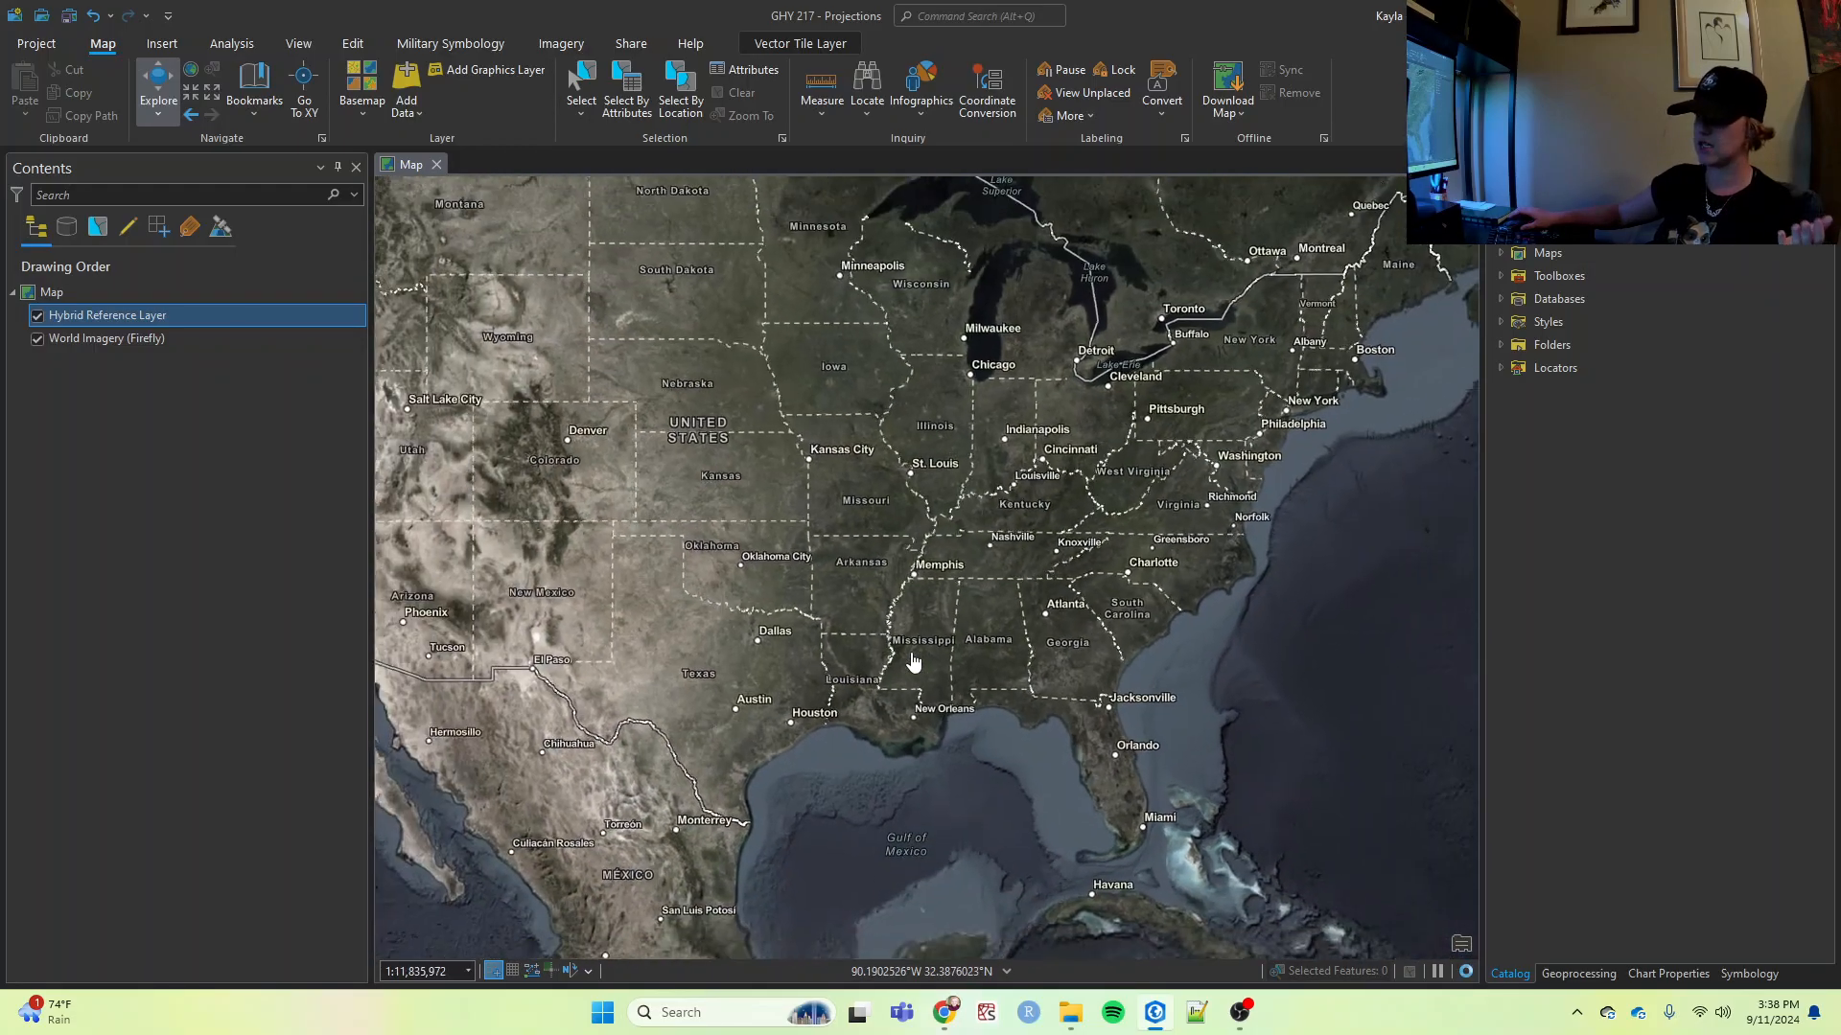
left_click_drag(803, 543, 879, 604)
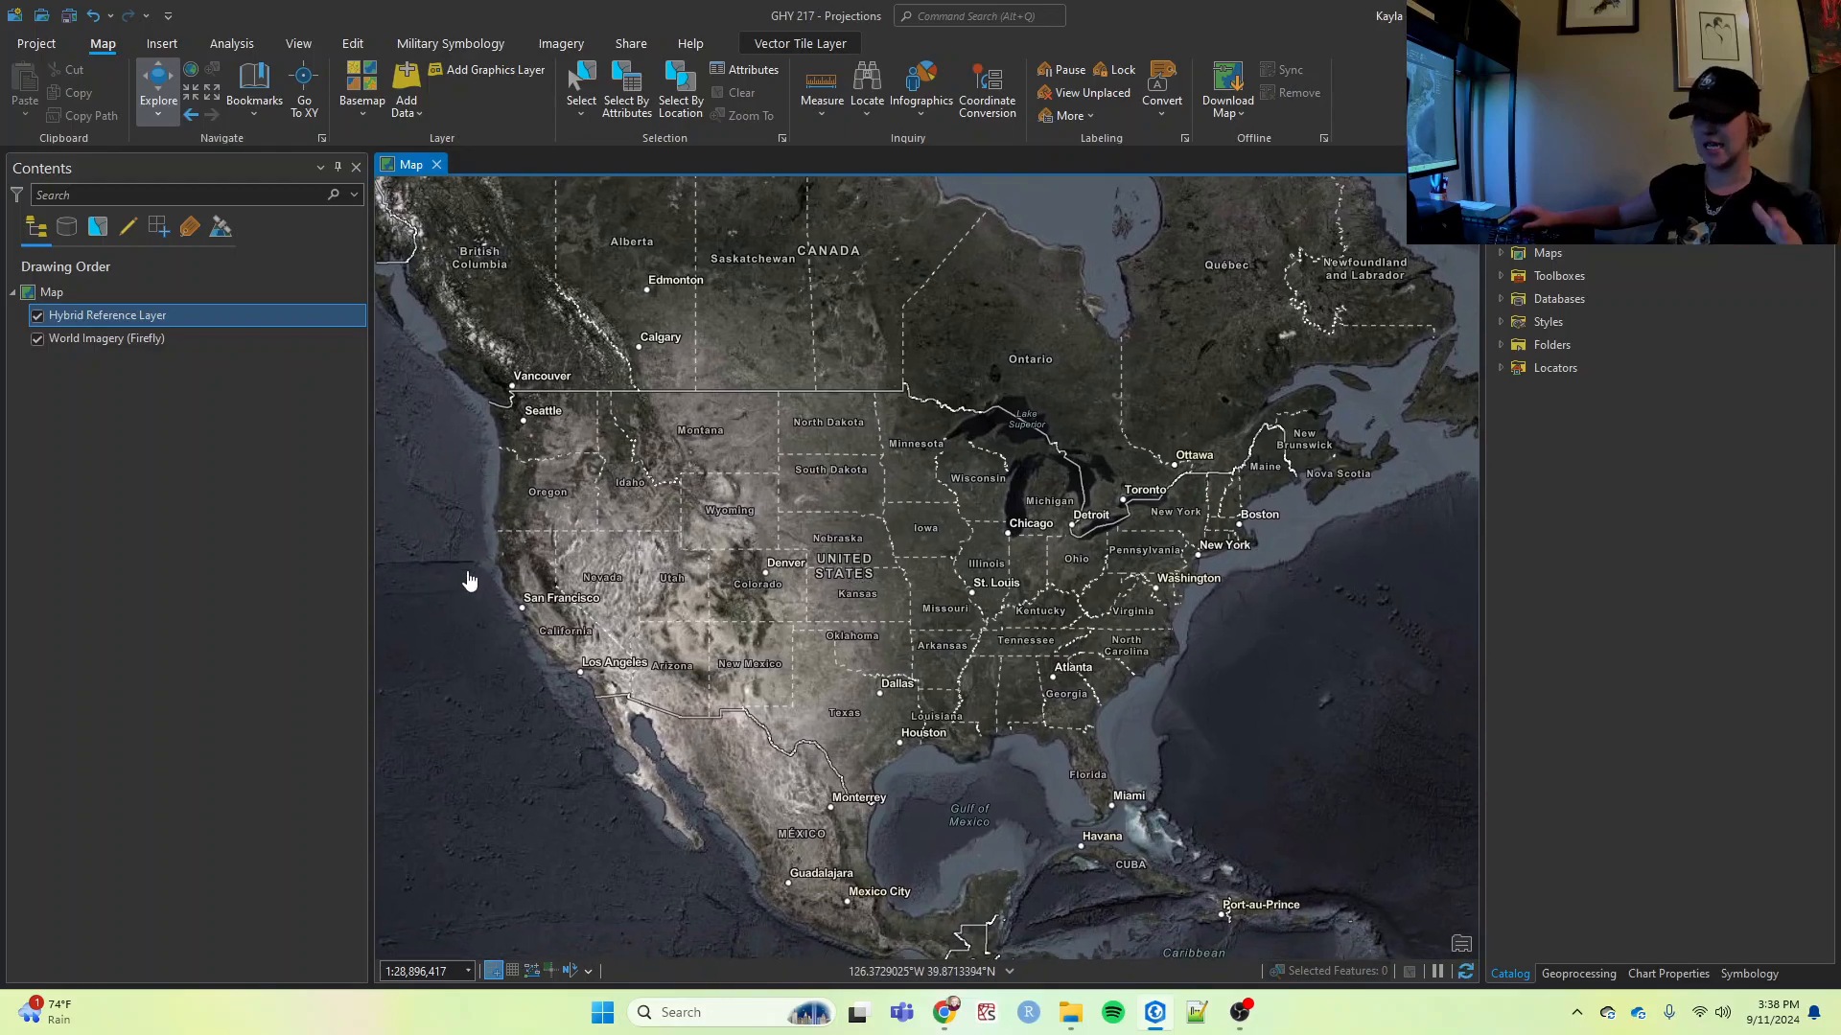
left_click(48, 342, "ctrl")
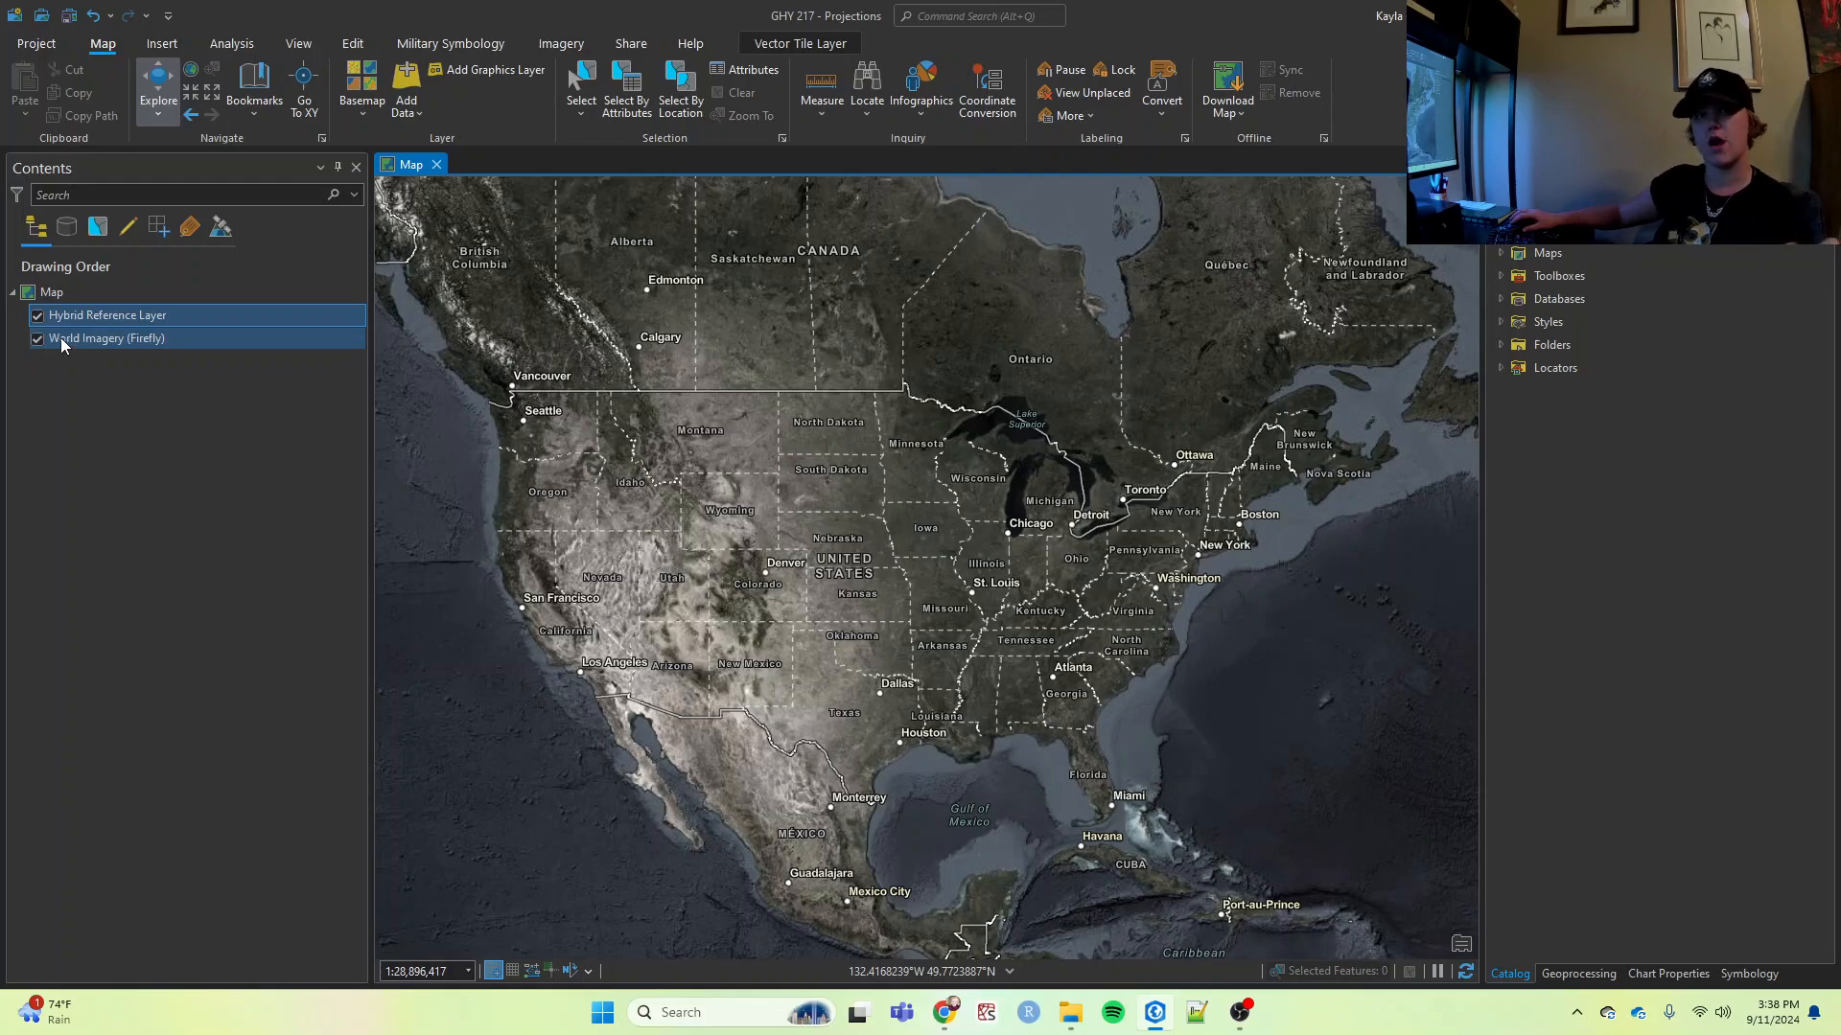
left_click(49, 341, "ctrl")
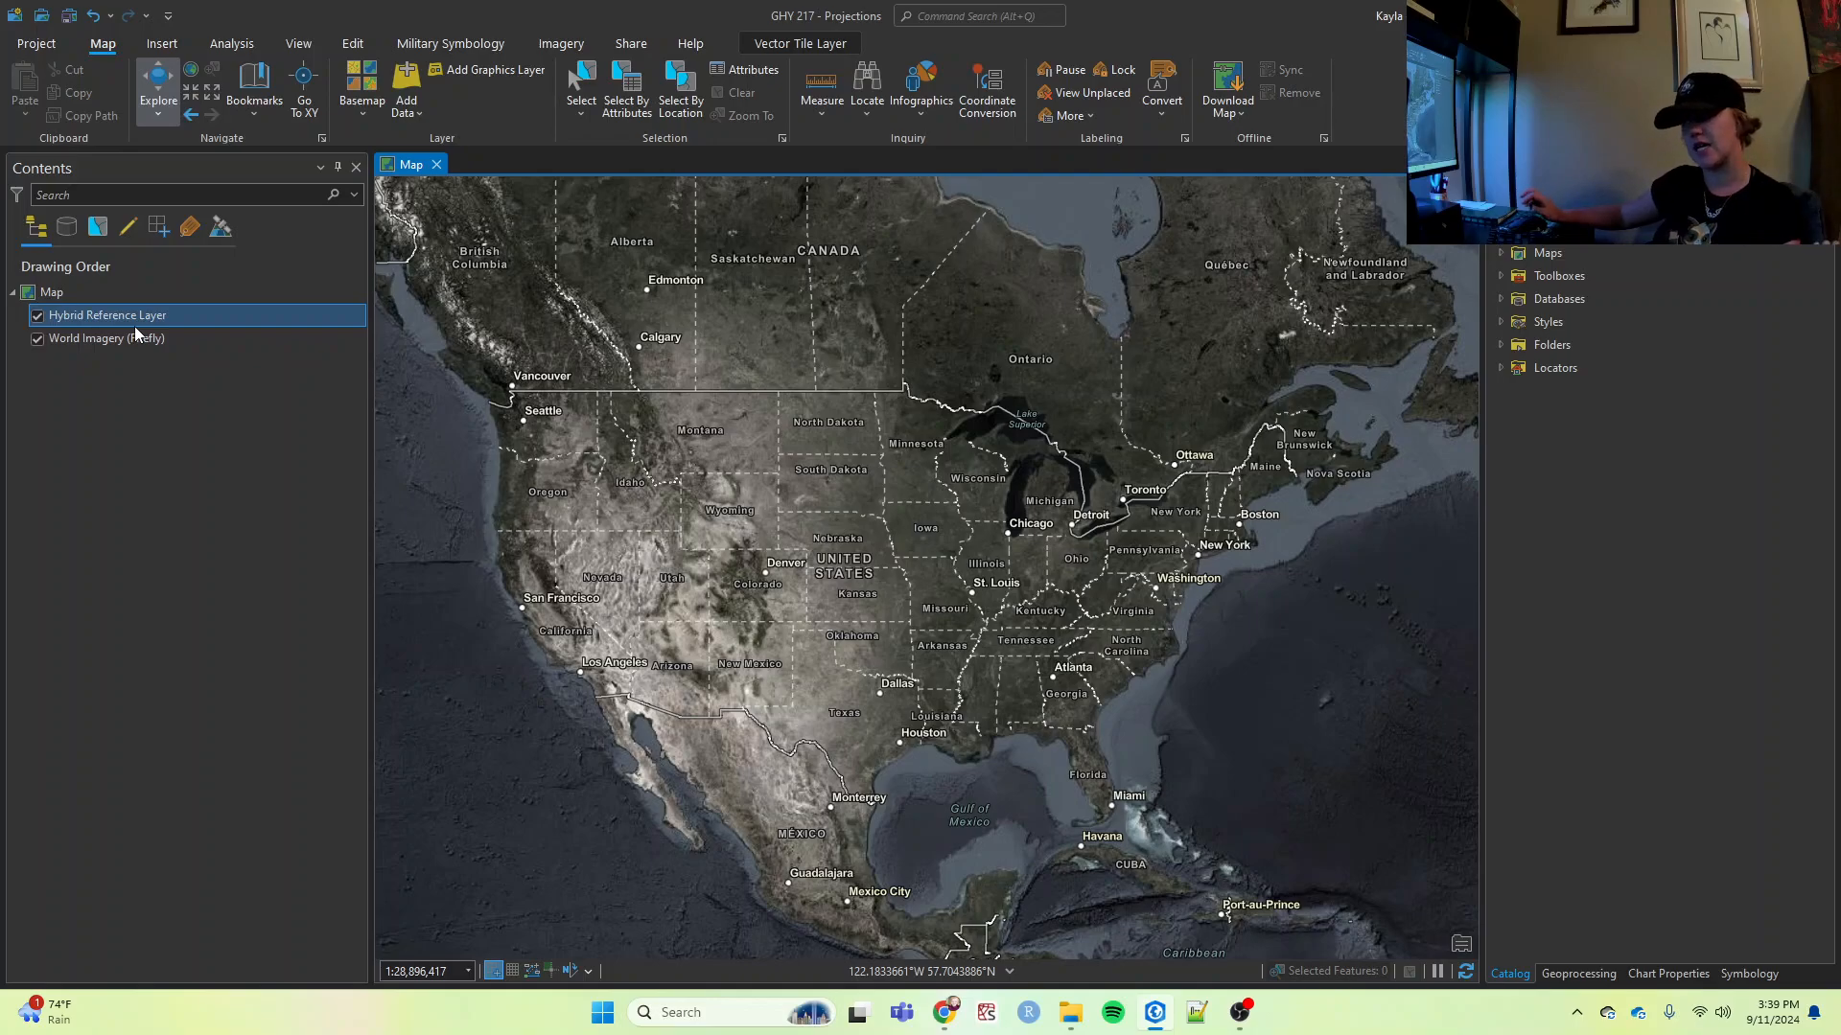
Open the map's properties and rename the map as Robinson.
left_click(47, 300)
right_click(47, 300)
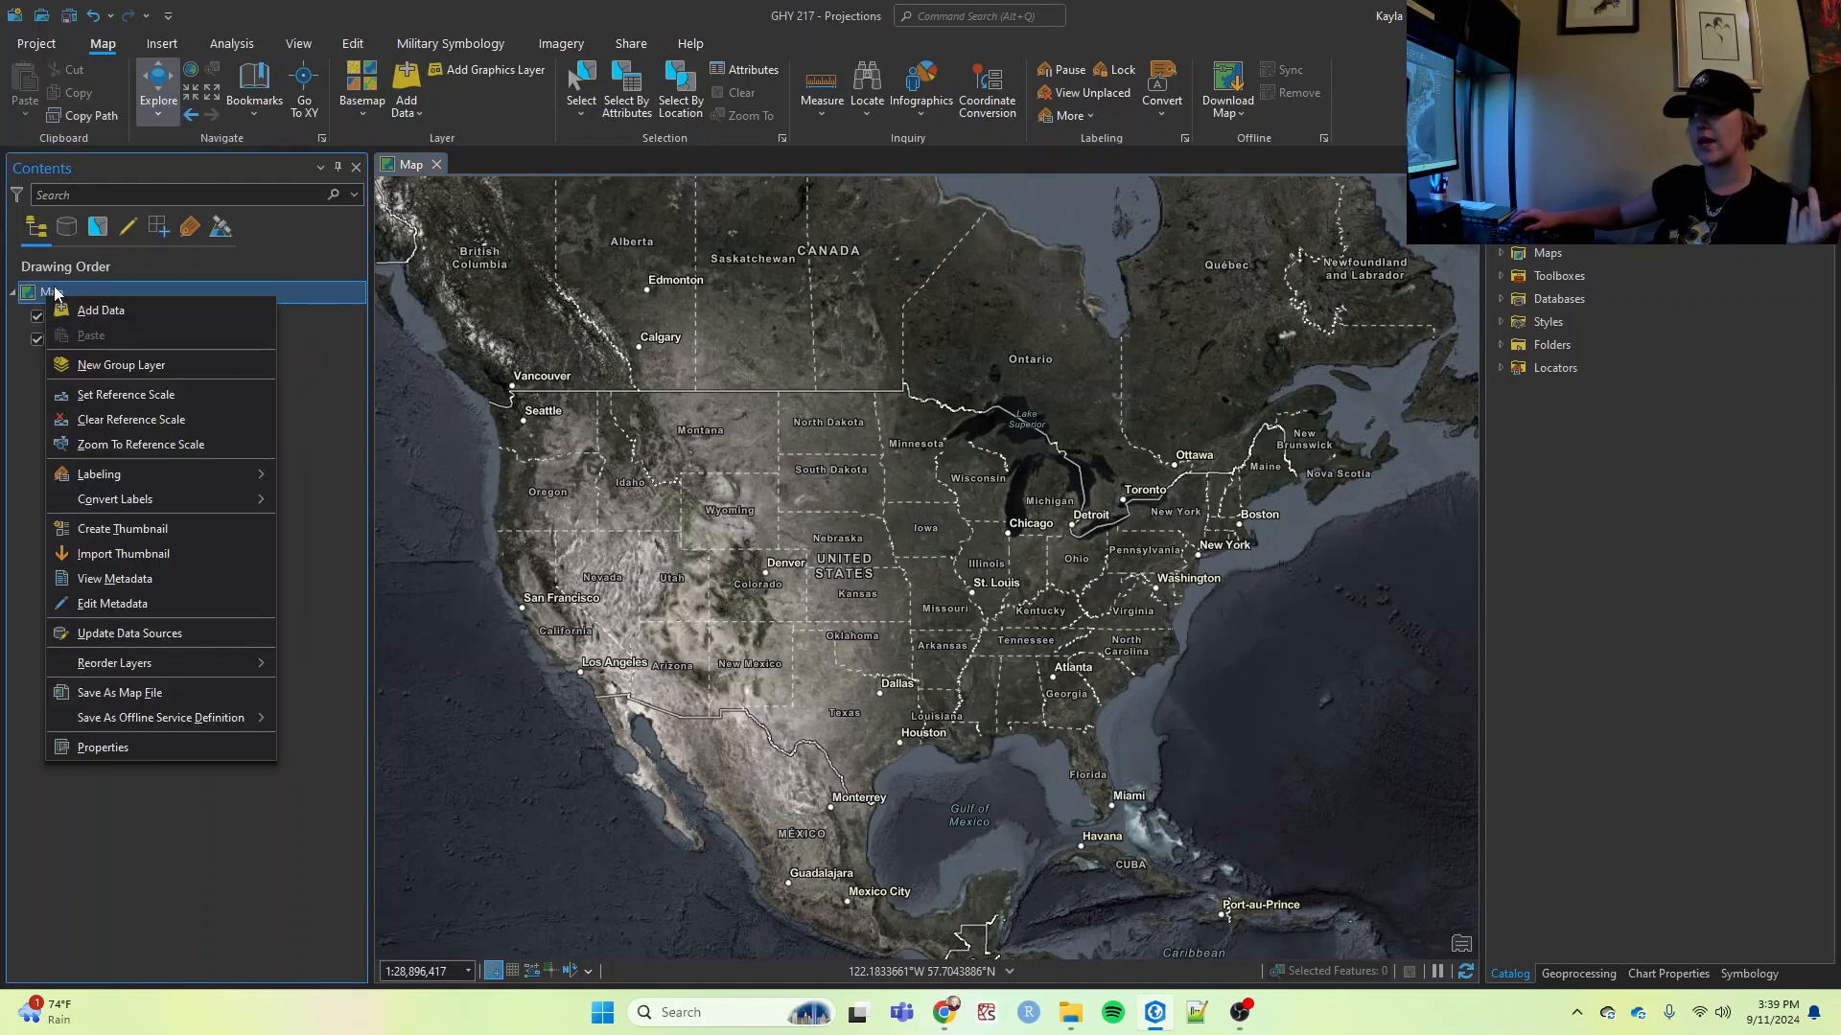
left_click(178, 747)
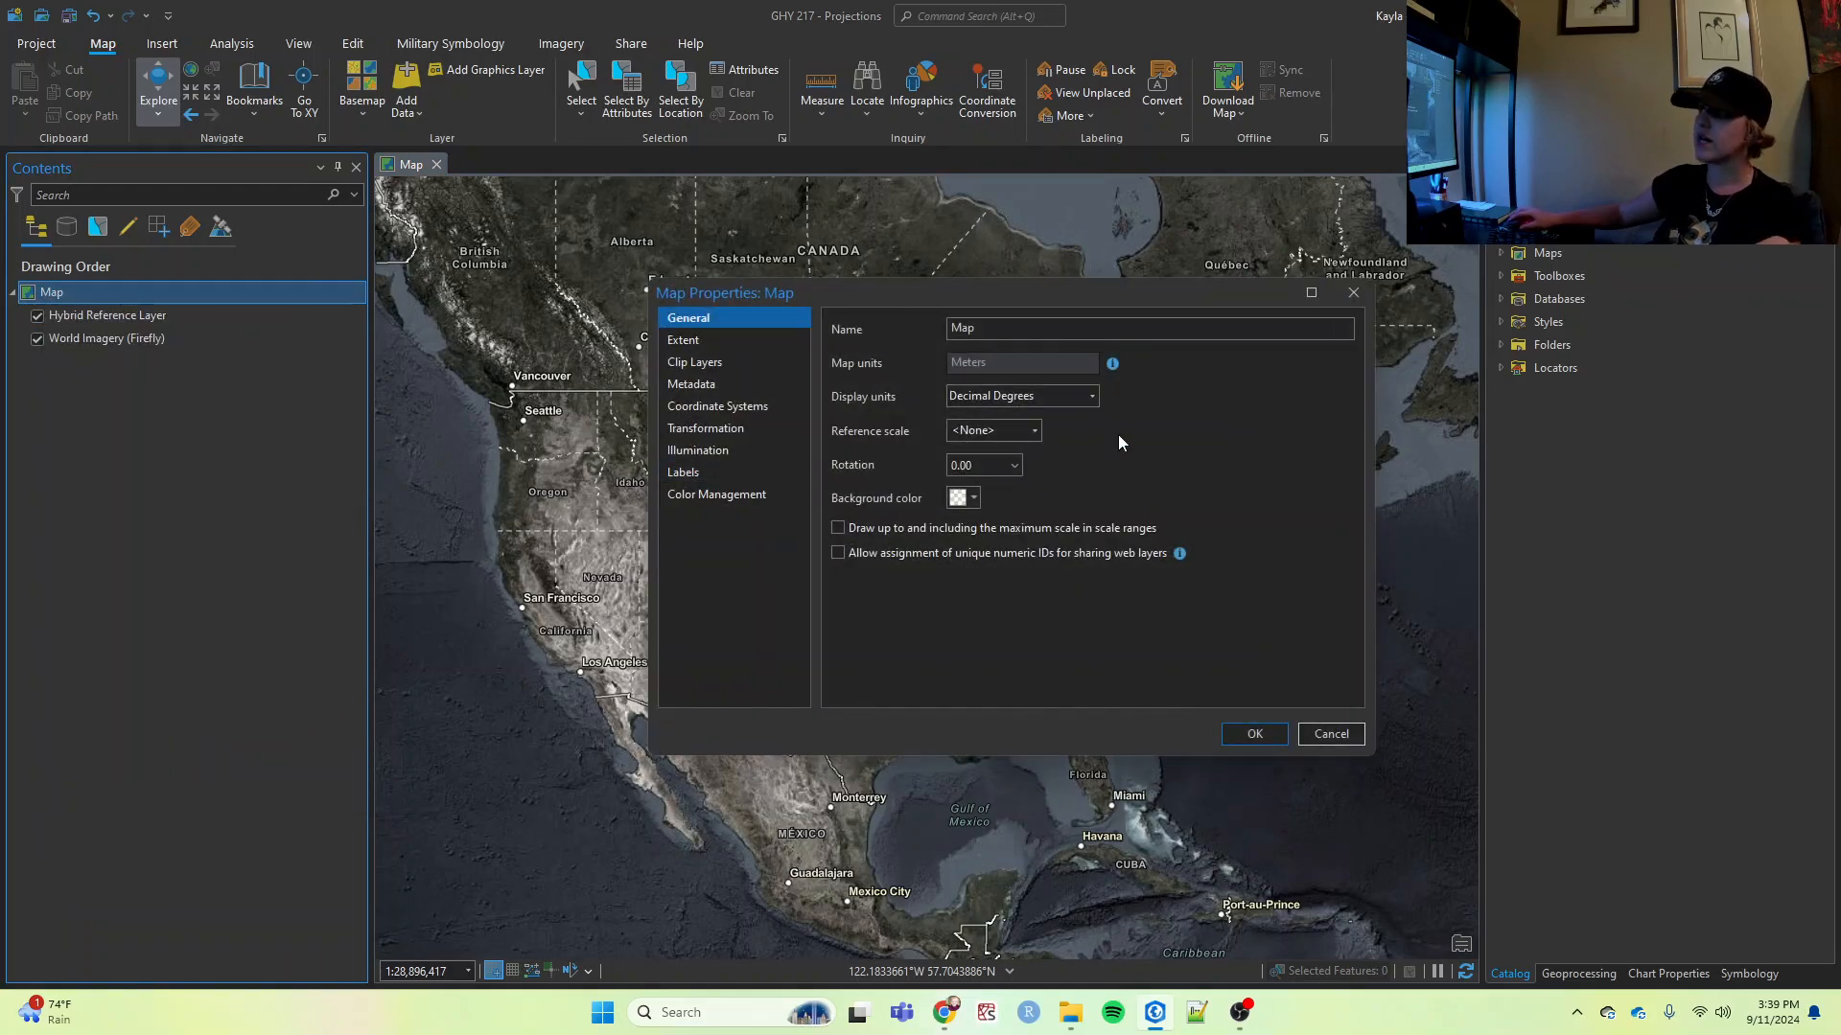
double_click(1058, 331)
type("Robinson")
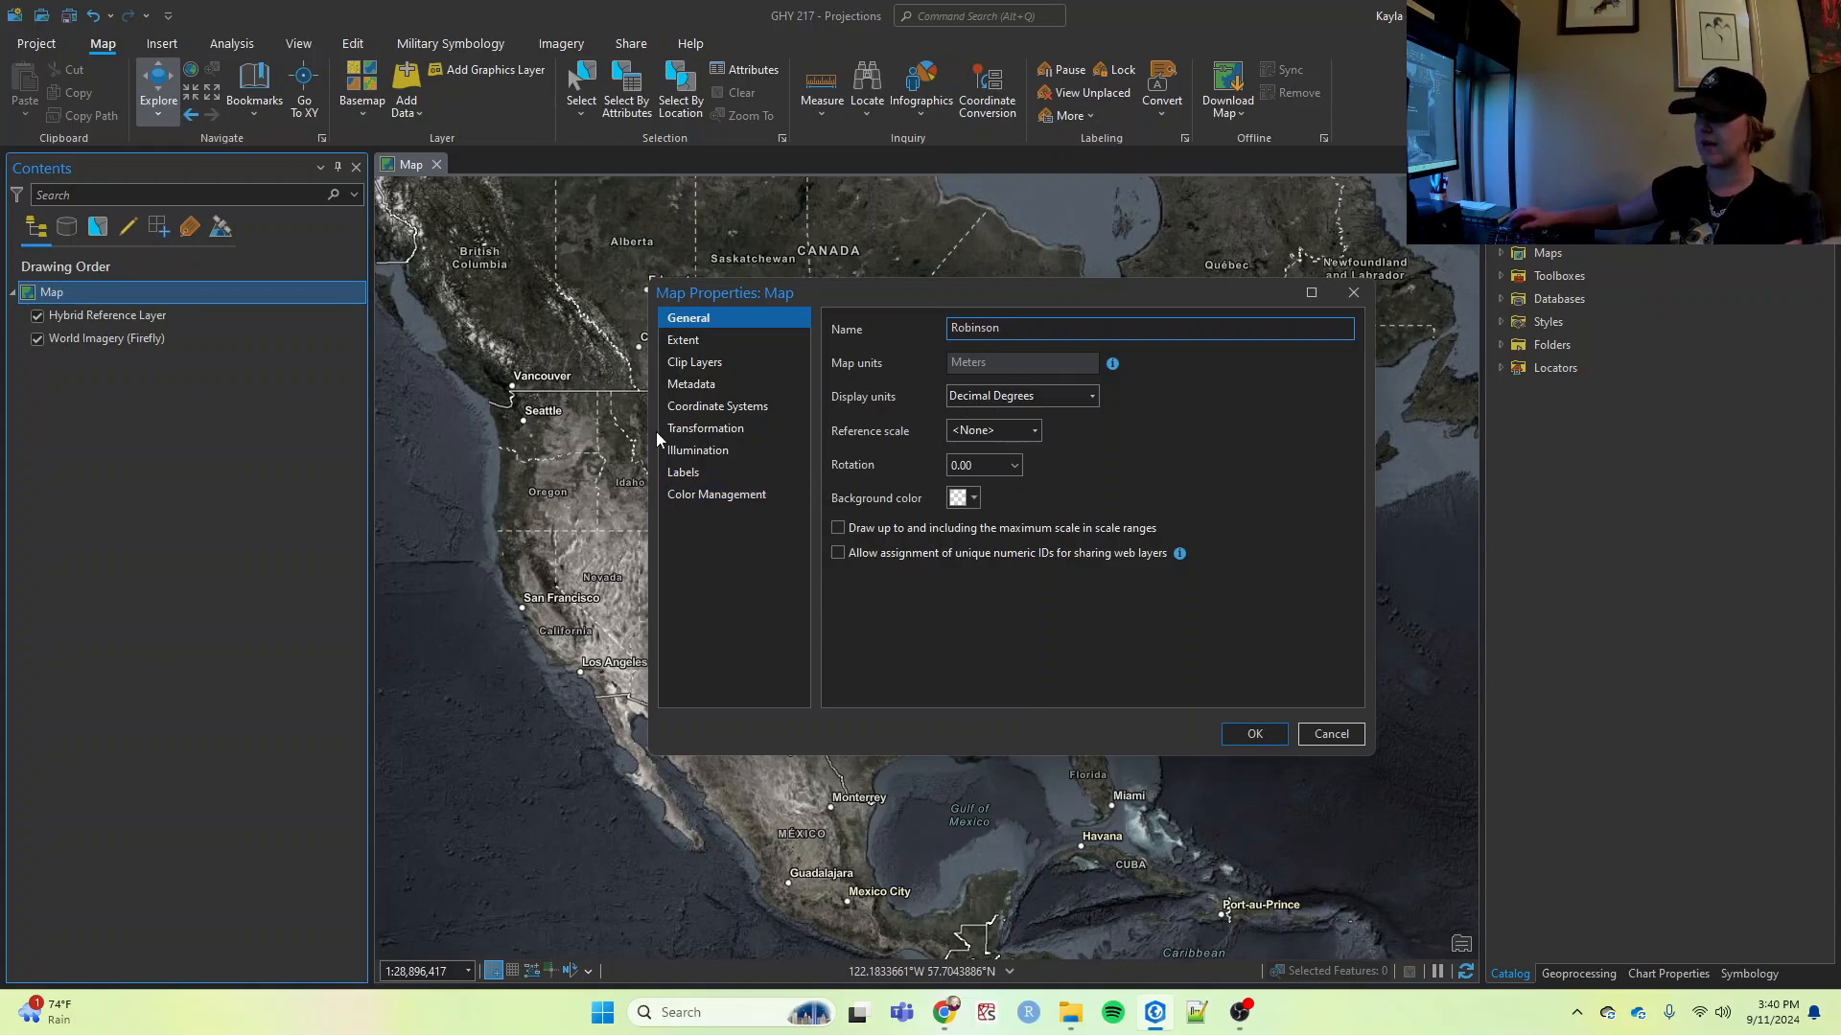
Set the map's projected coordinate system to the polar South Pole Lambert Azimuthal Equal Area and apply the map properties.
left_click(736, 410)
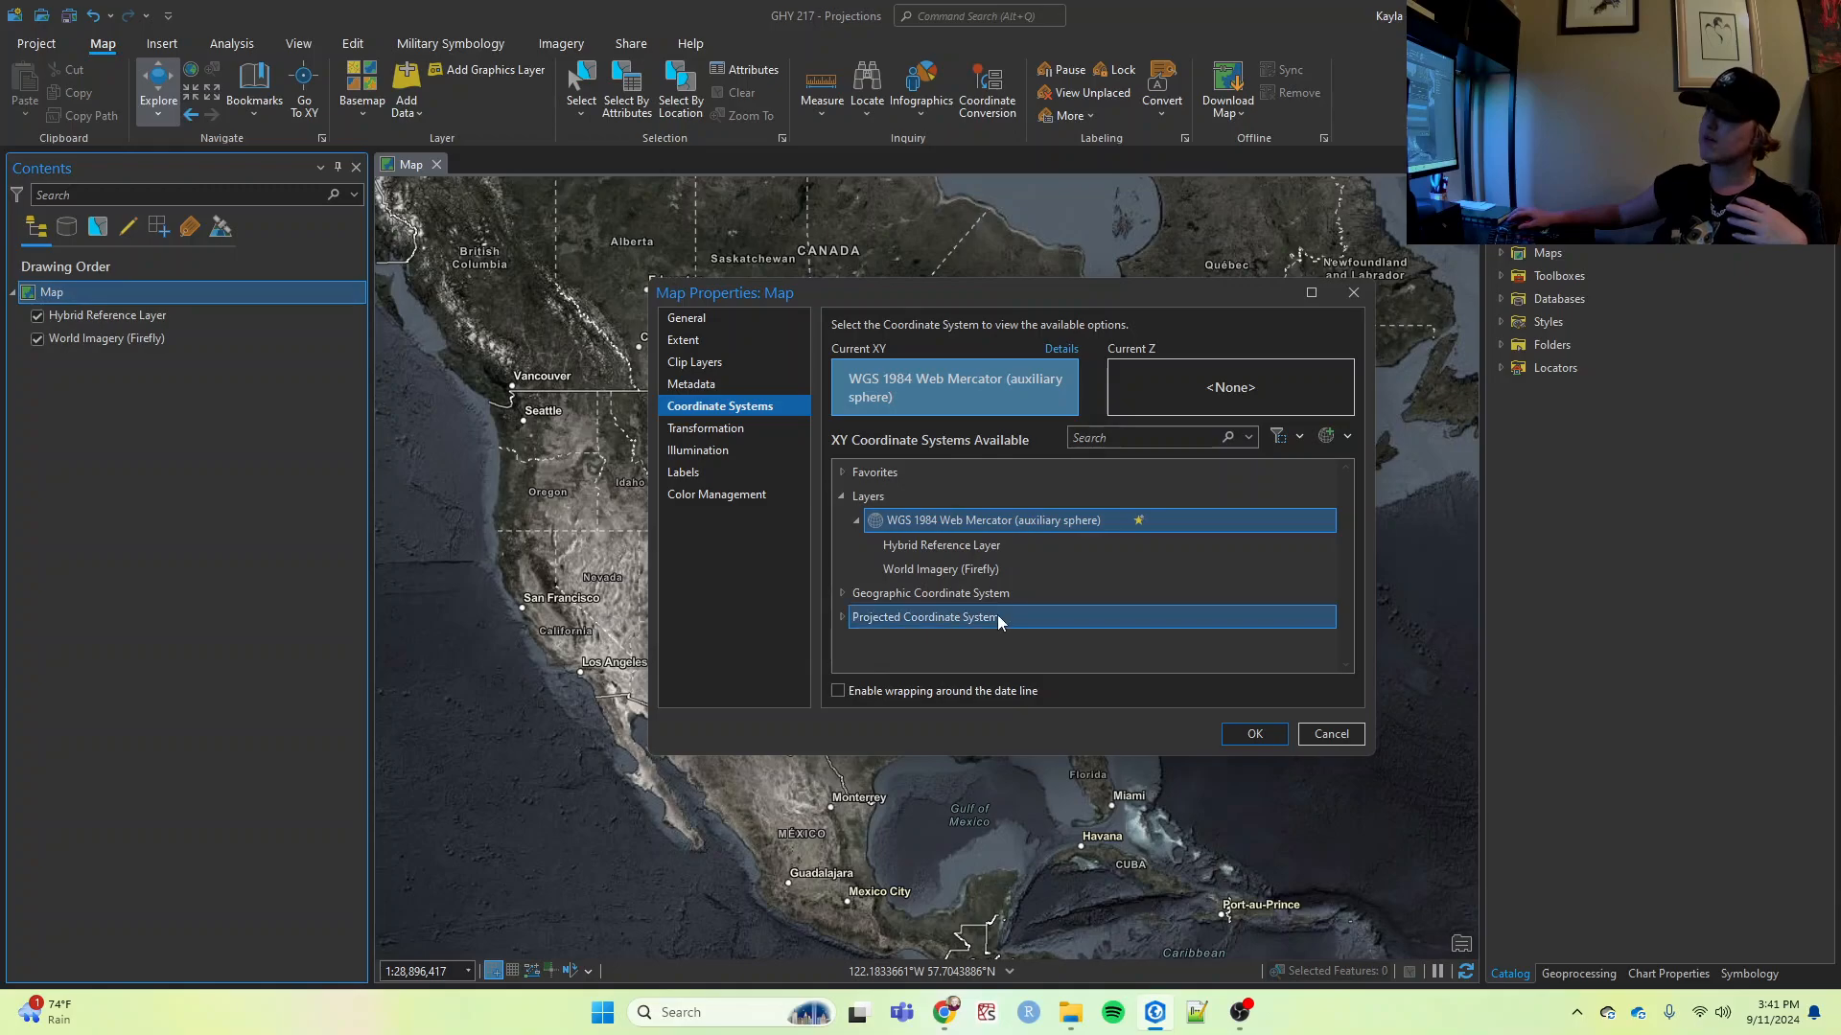
left_click(843, 619)
scroll(907, 612, "down", 1)
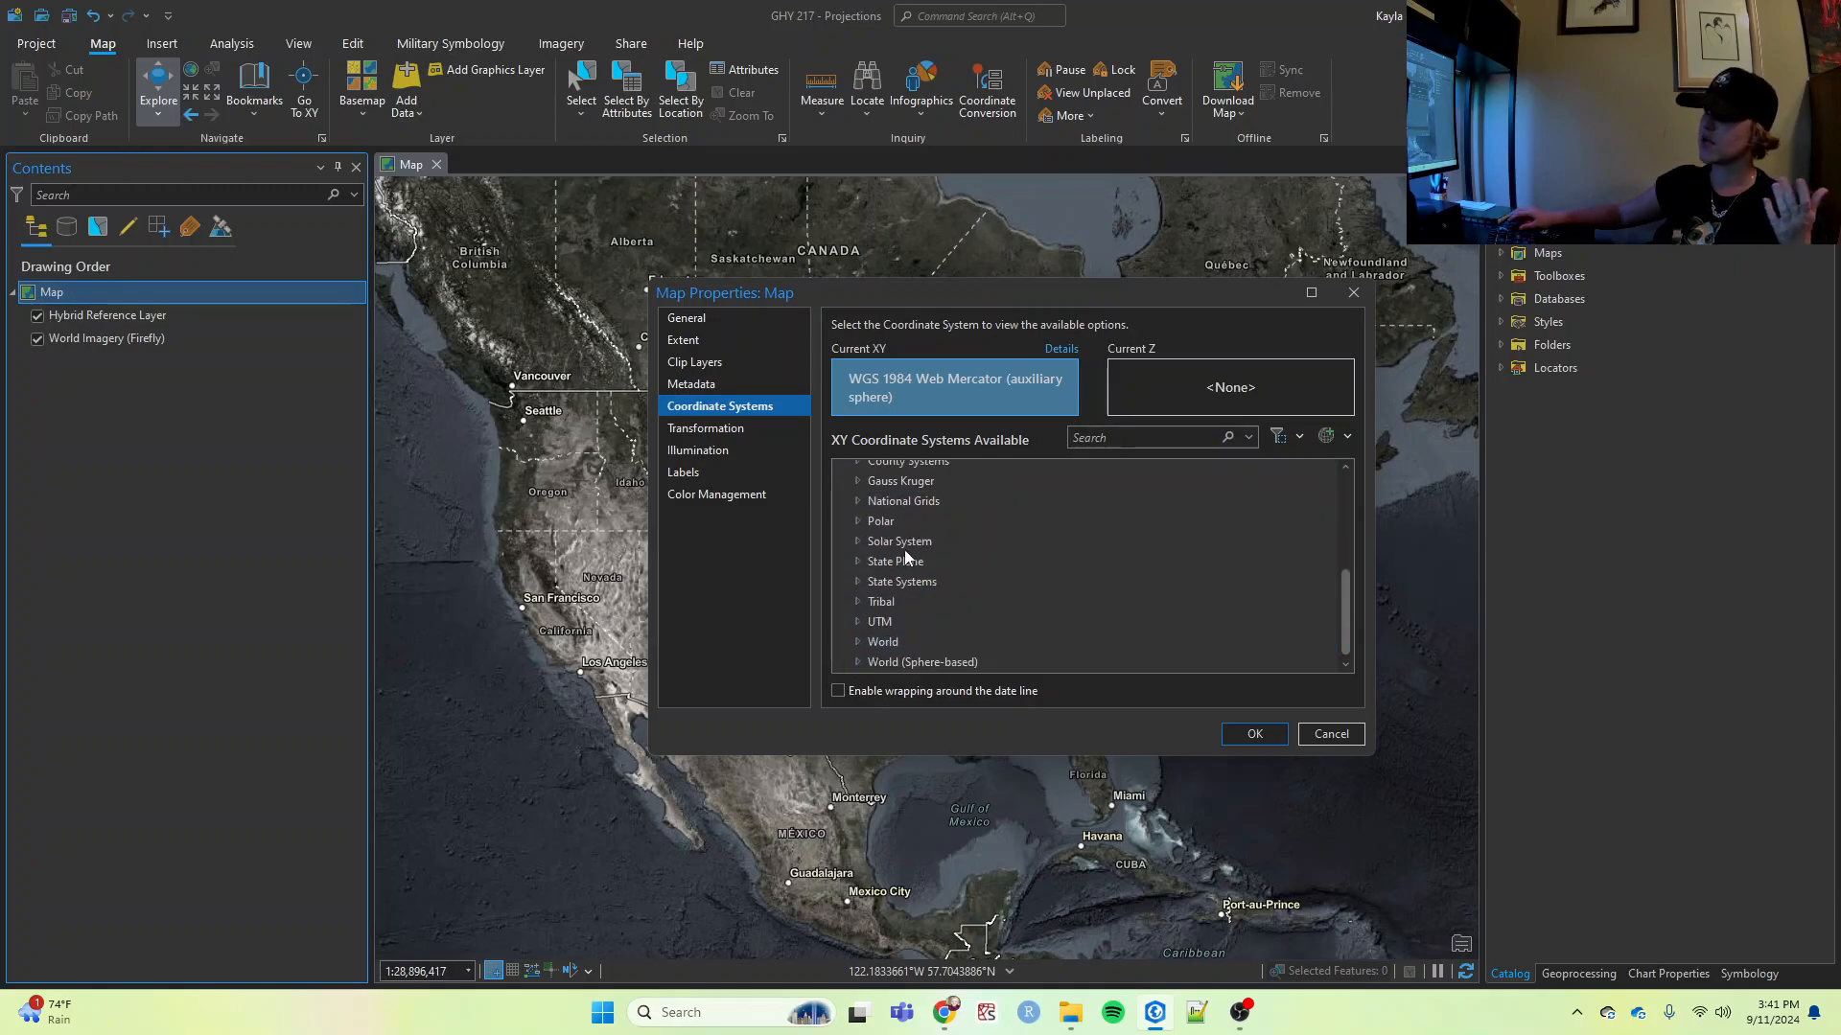
scroll(866, 614, "up", 2)
scroll(861, 611, "down", 1)
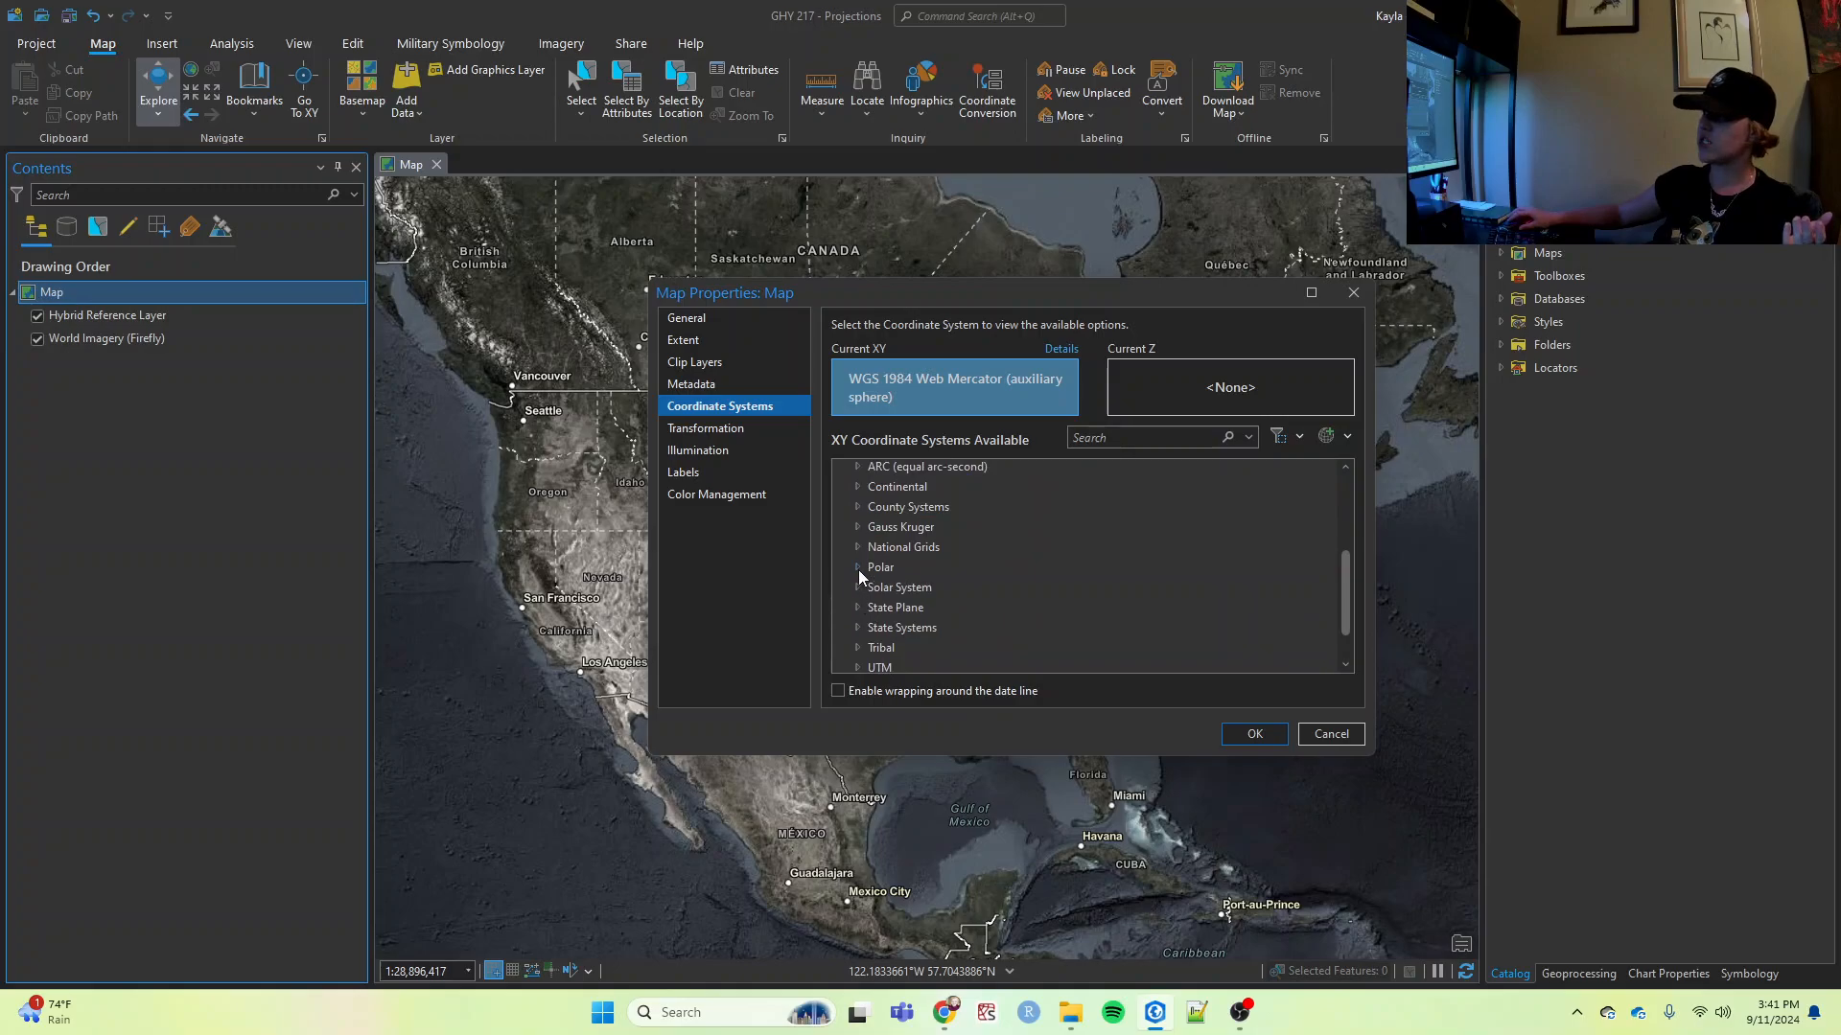
left_click(857, 567)
scroll(953, 531, "down", 3)
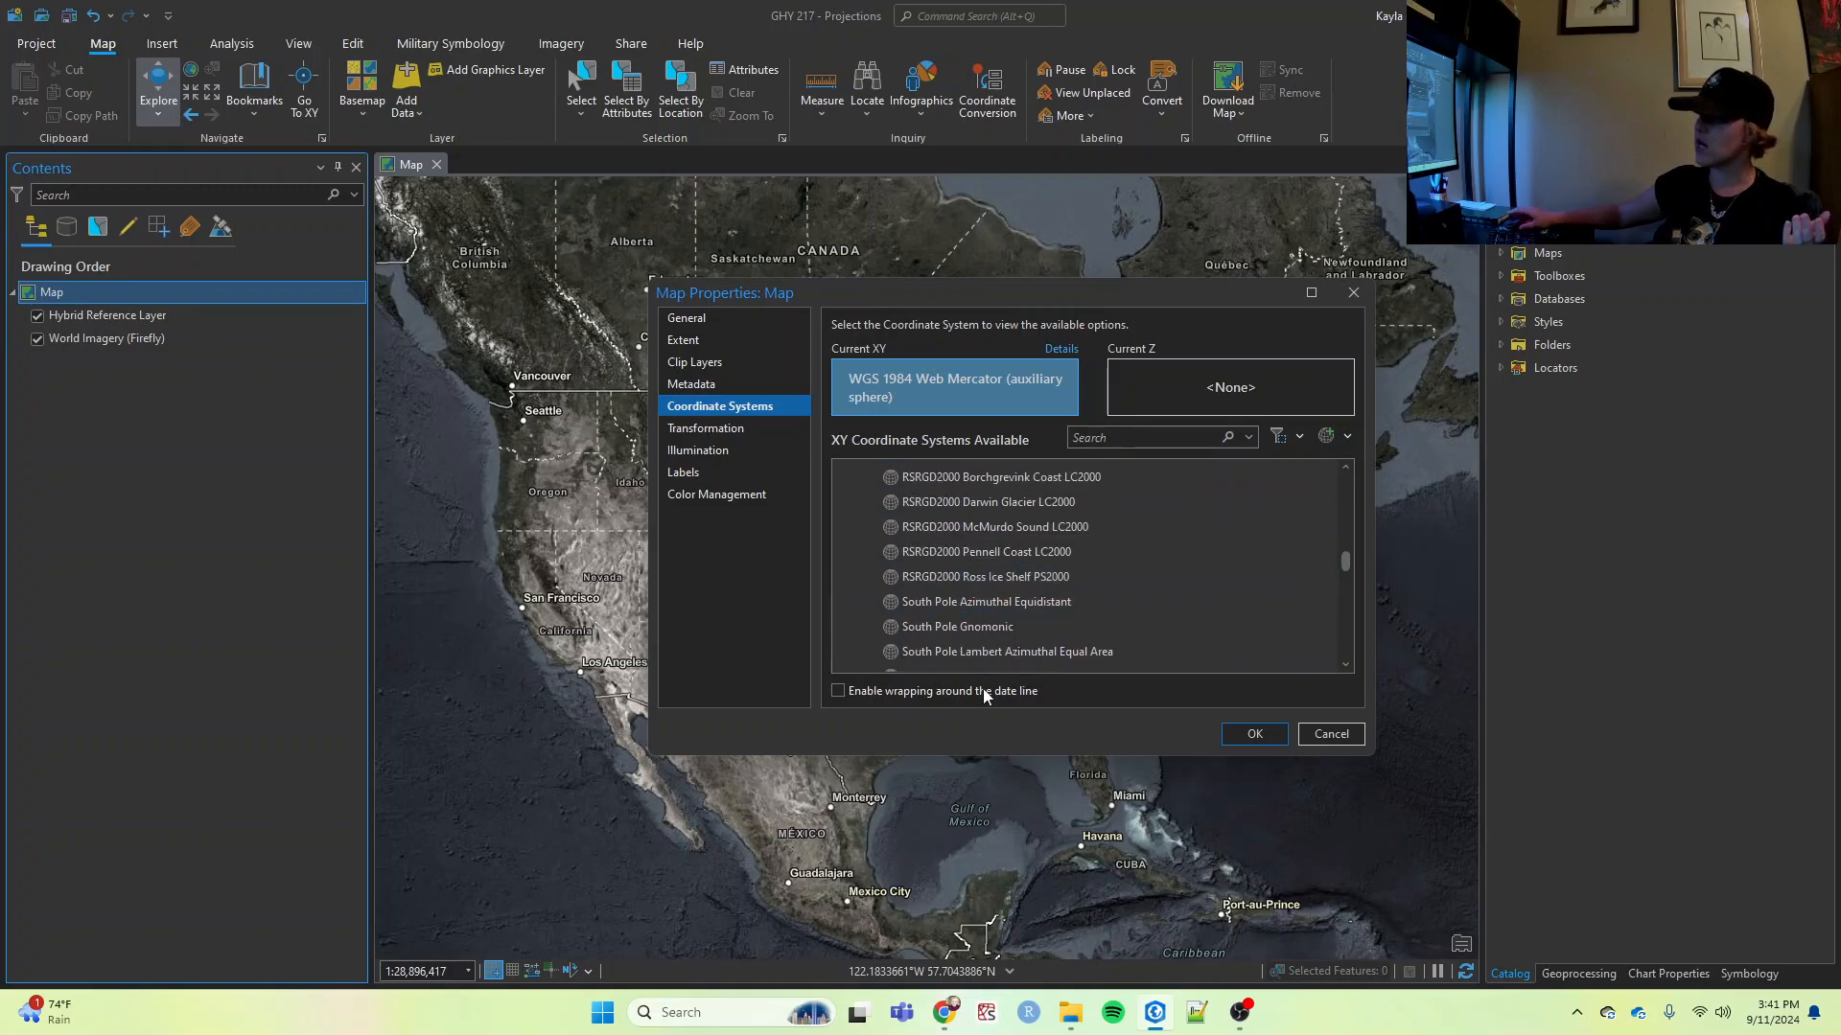
left_click(947, 649)
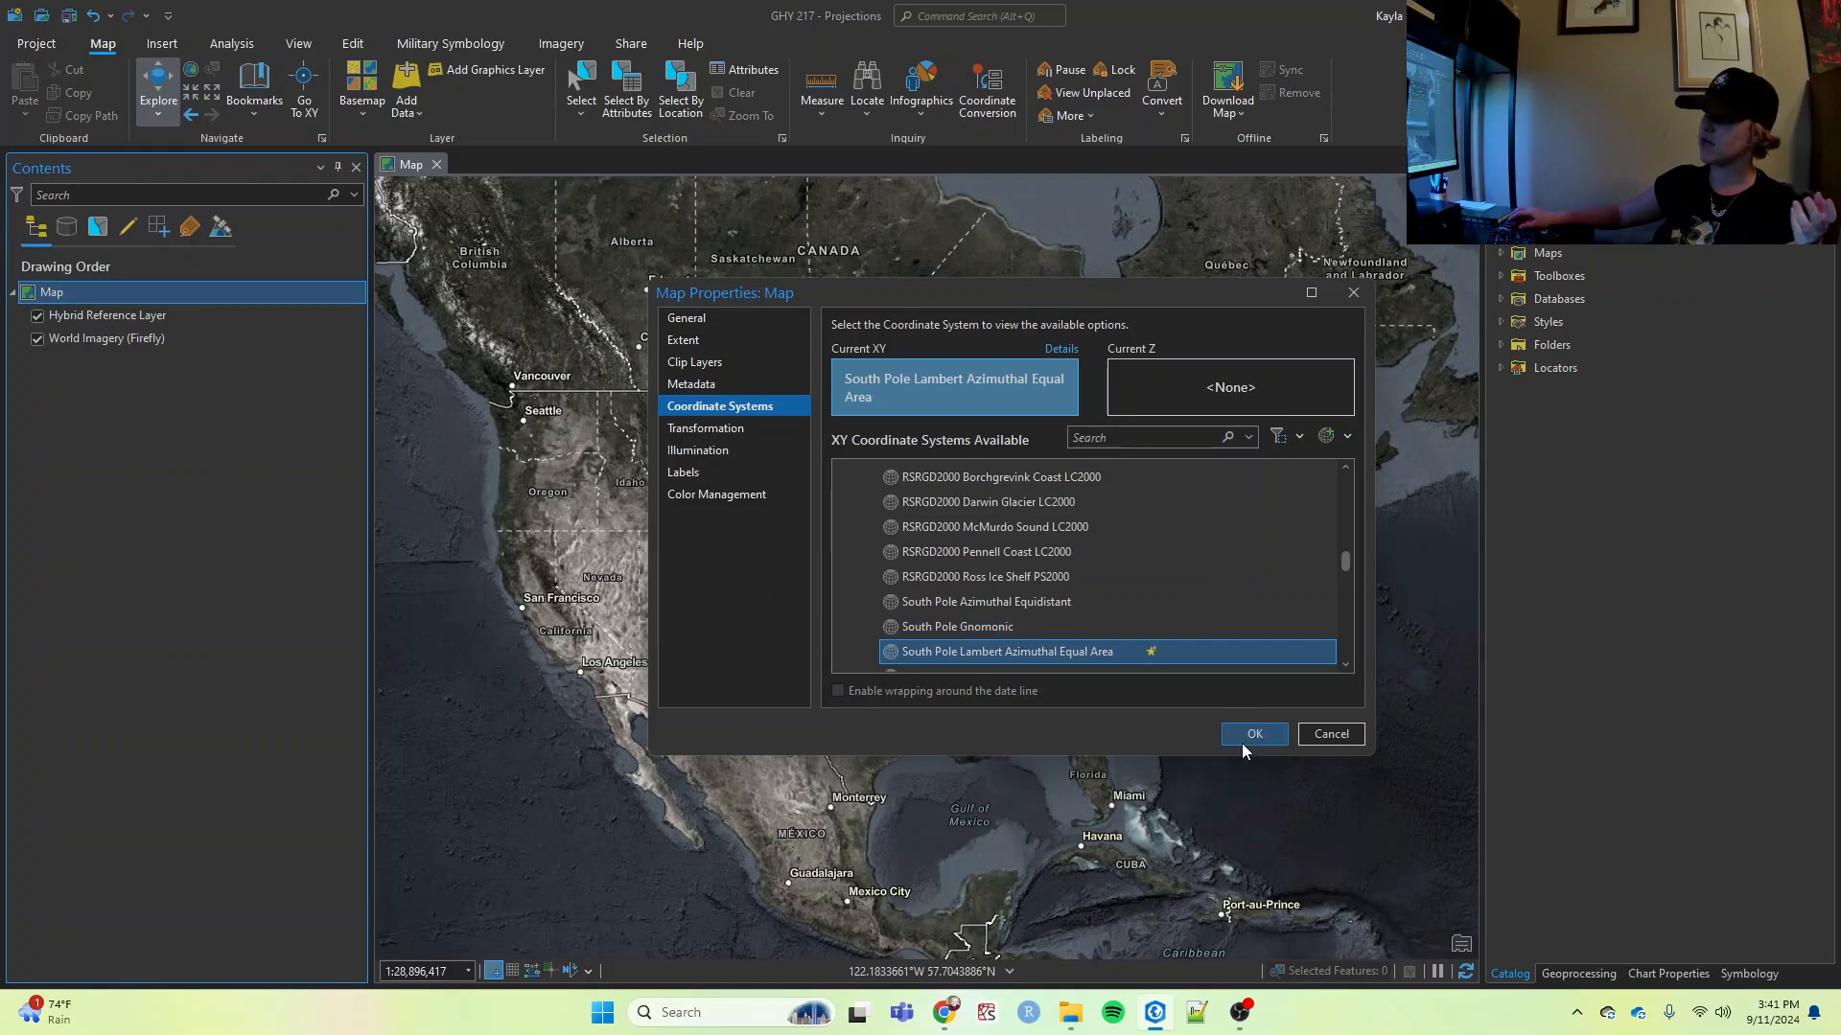
left_click(1244, 740)
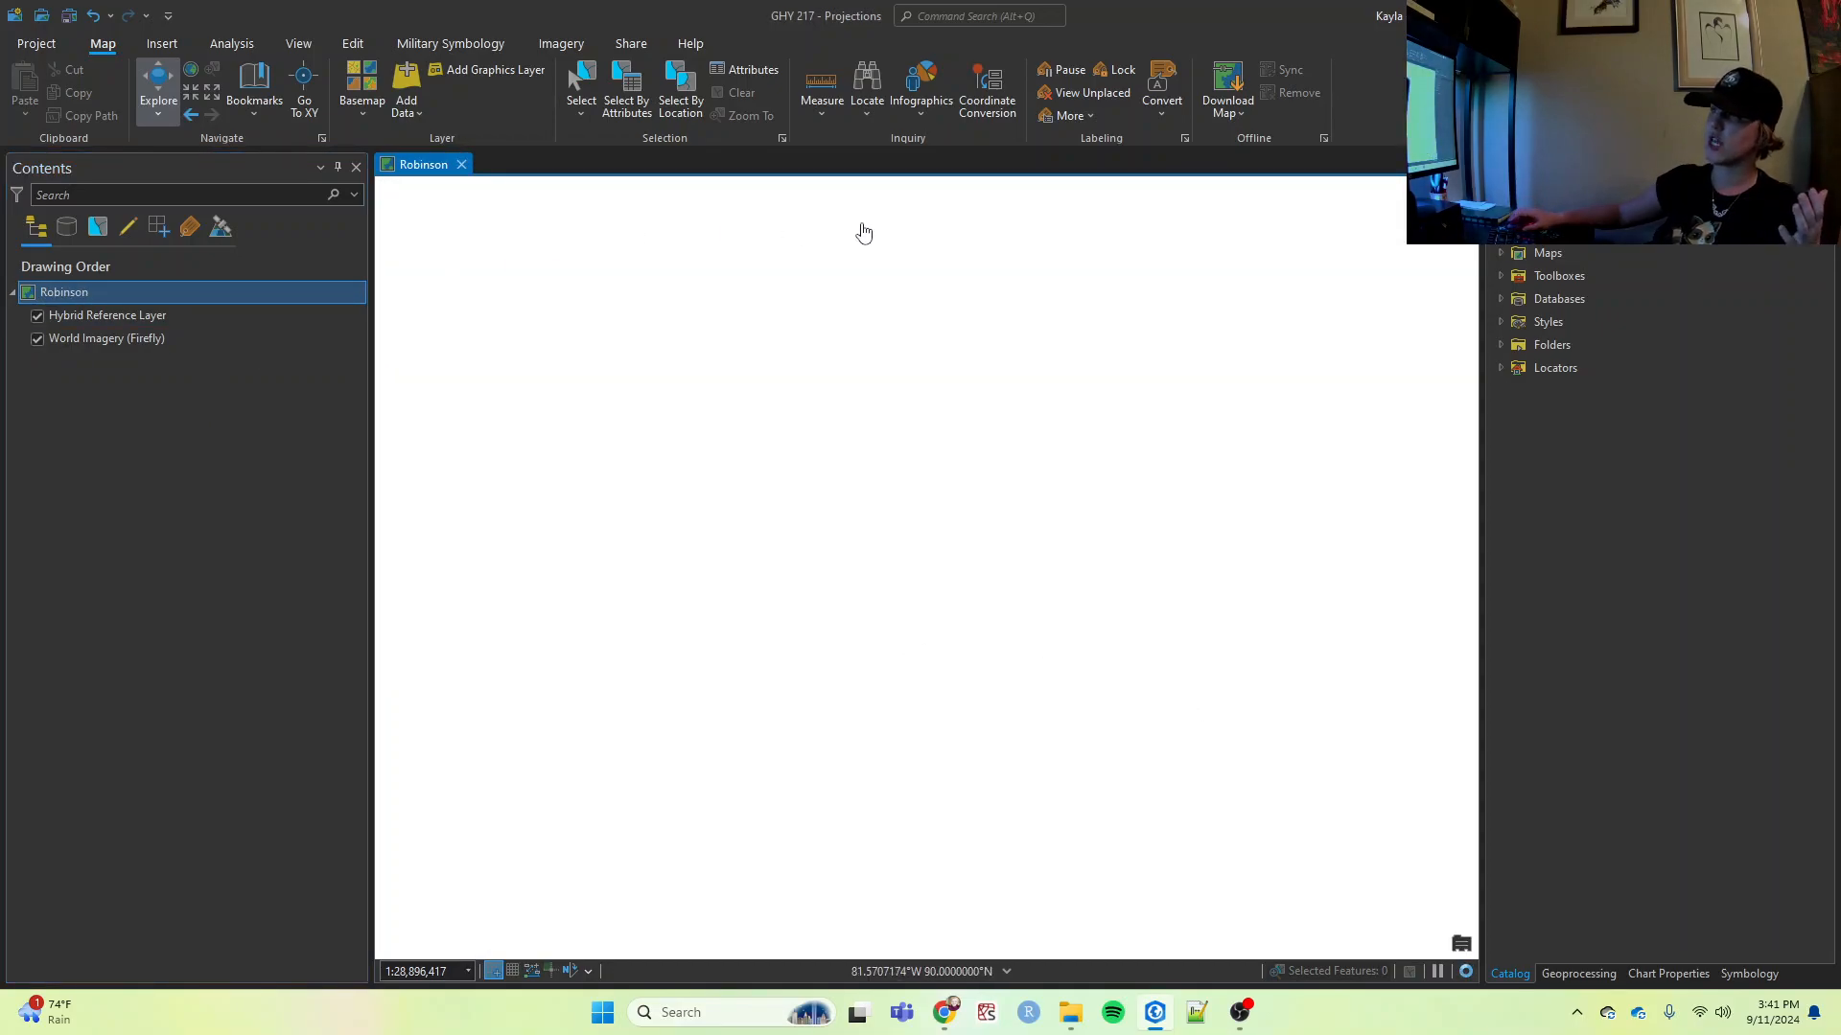
Examine how the South Pole projection draws the whole globe and distorts North America near its edge.
left_click_drag(1259, 679, 412, 483)
scroll(780, 566, "down", 8)
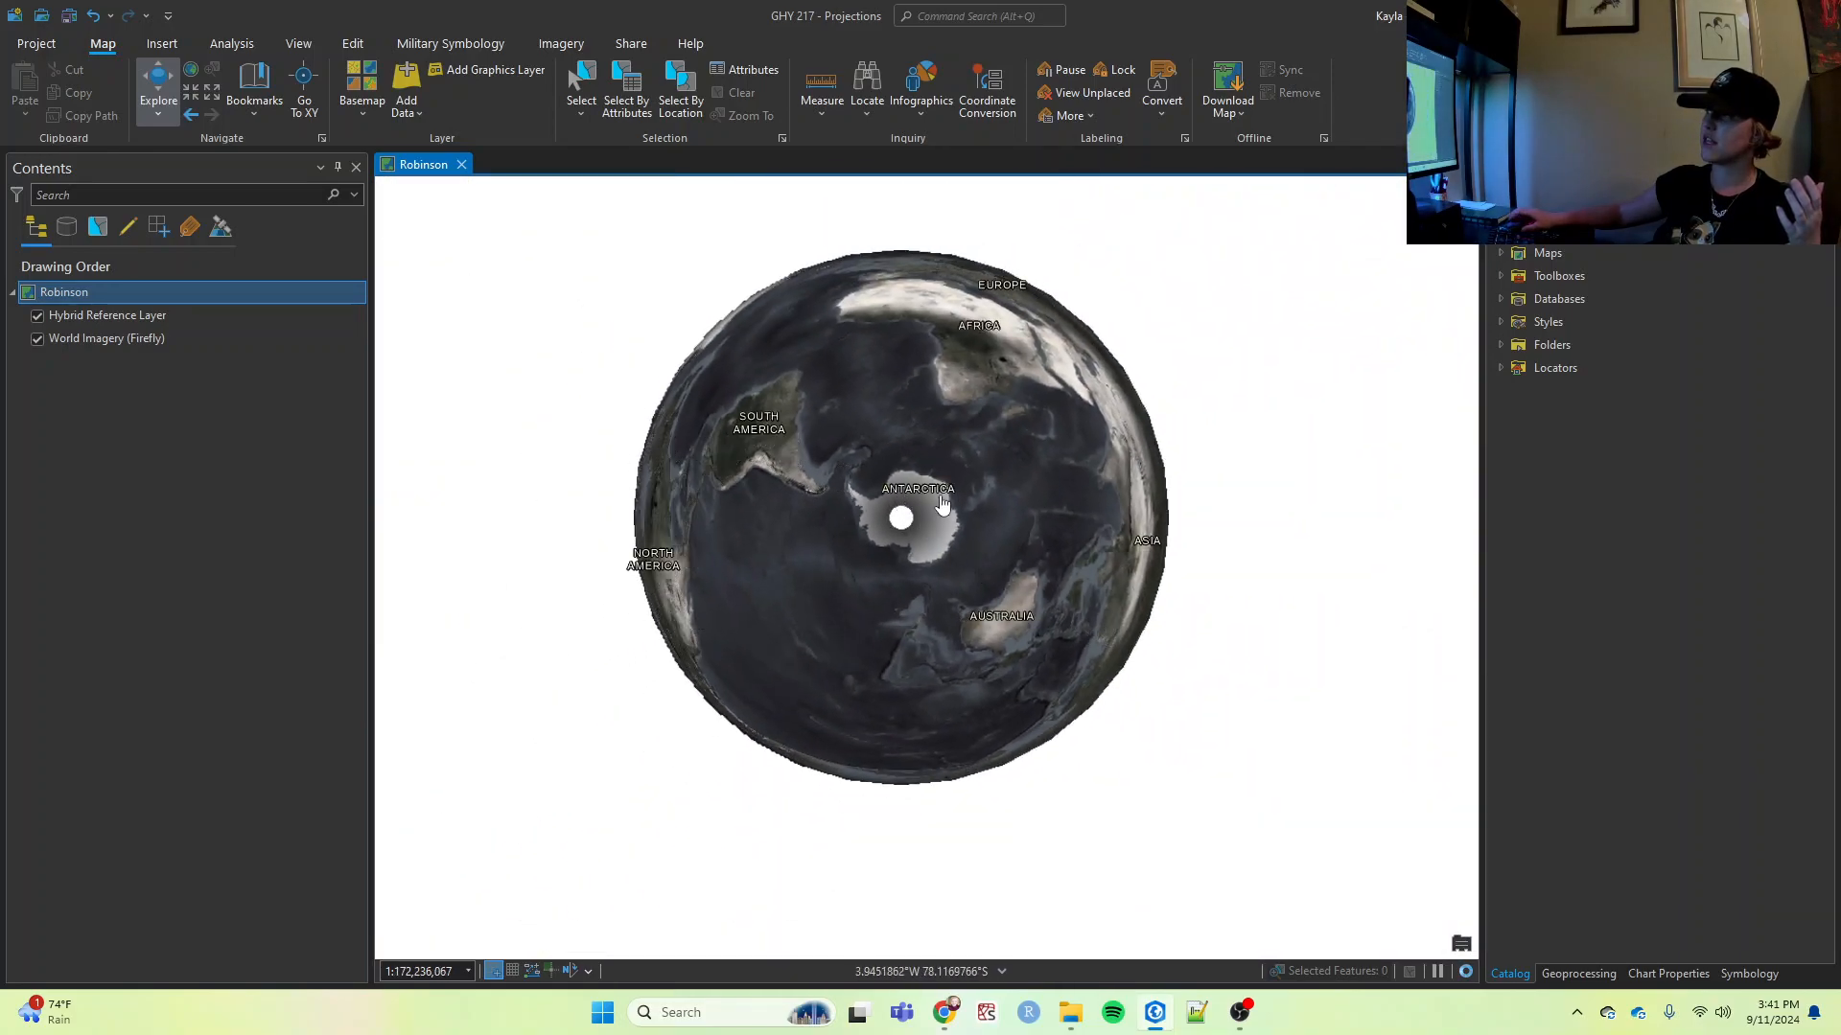
scroll(658, 464, "up", 4)
left_click_drag(669, 560, 999, 601)
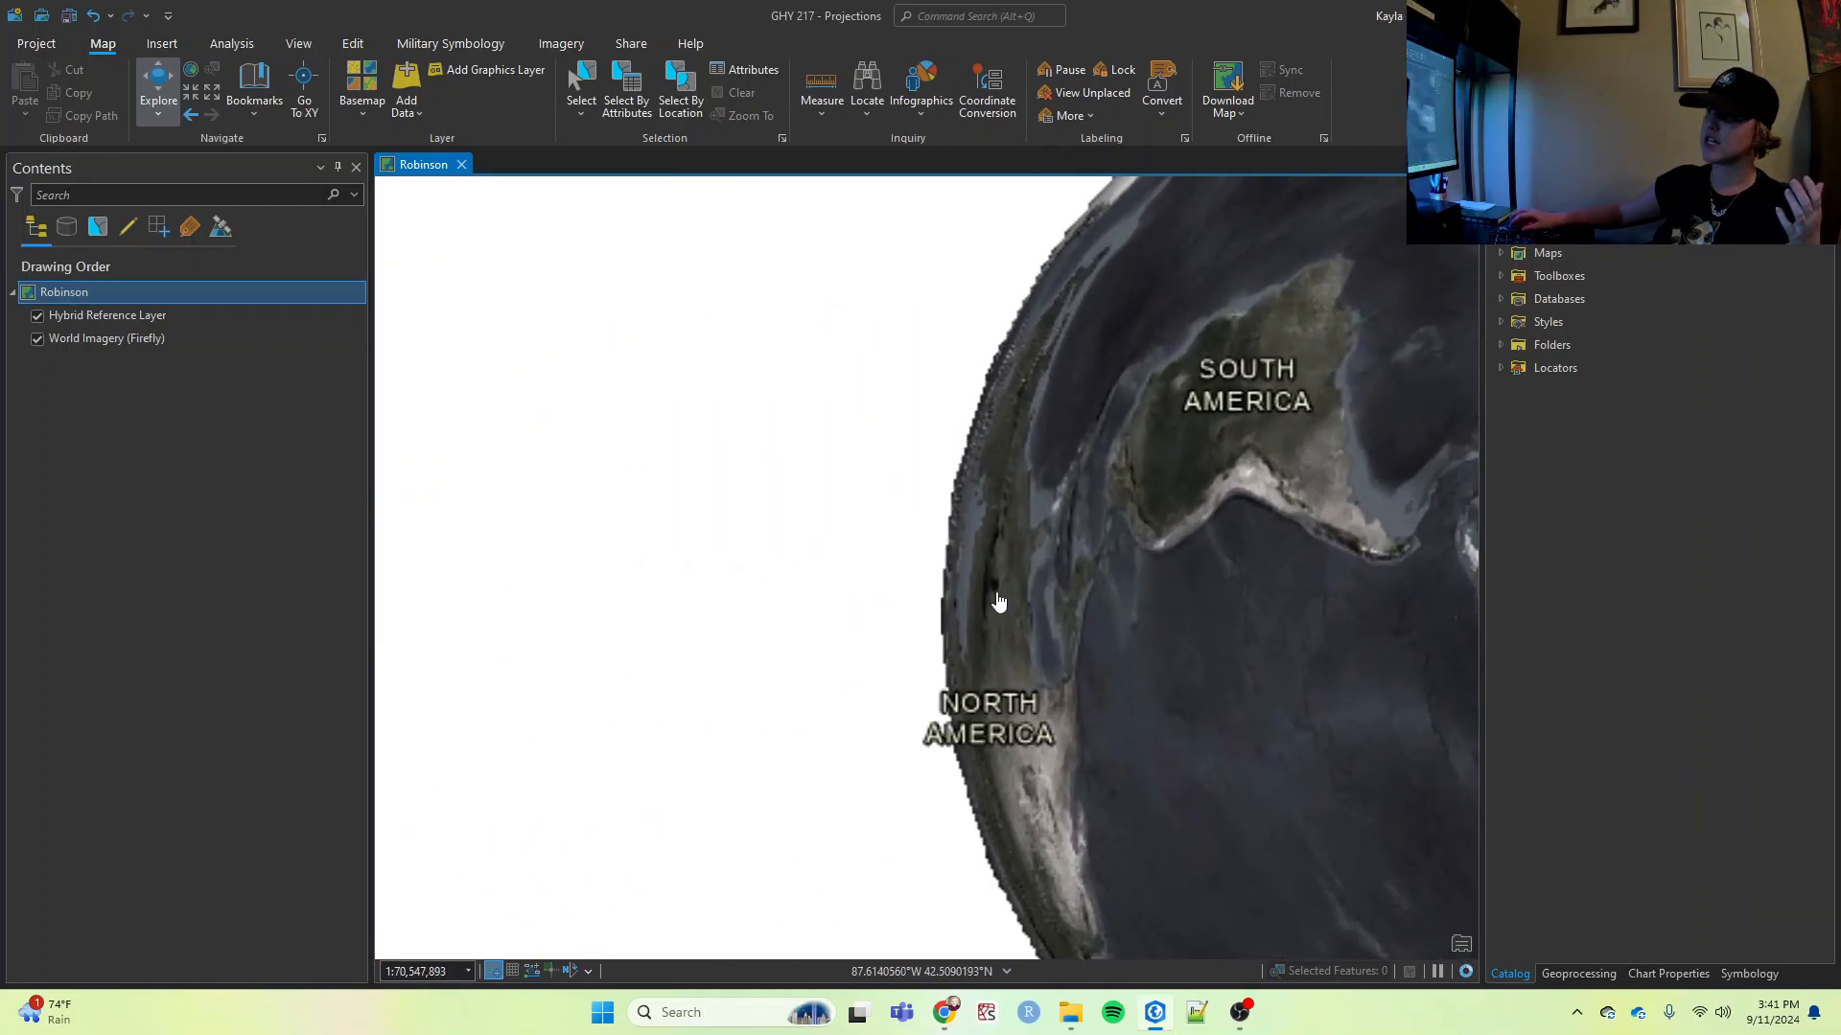
scroll(1054, 736, "up", 2)
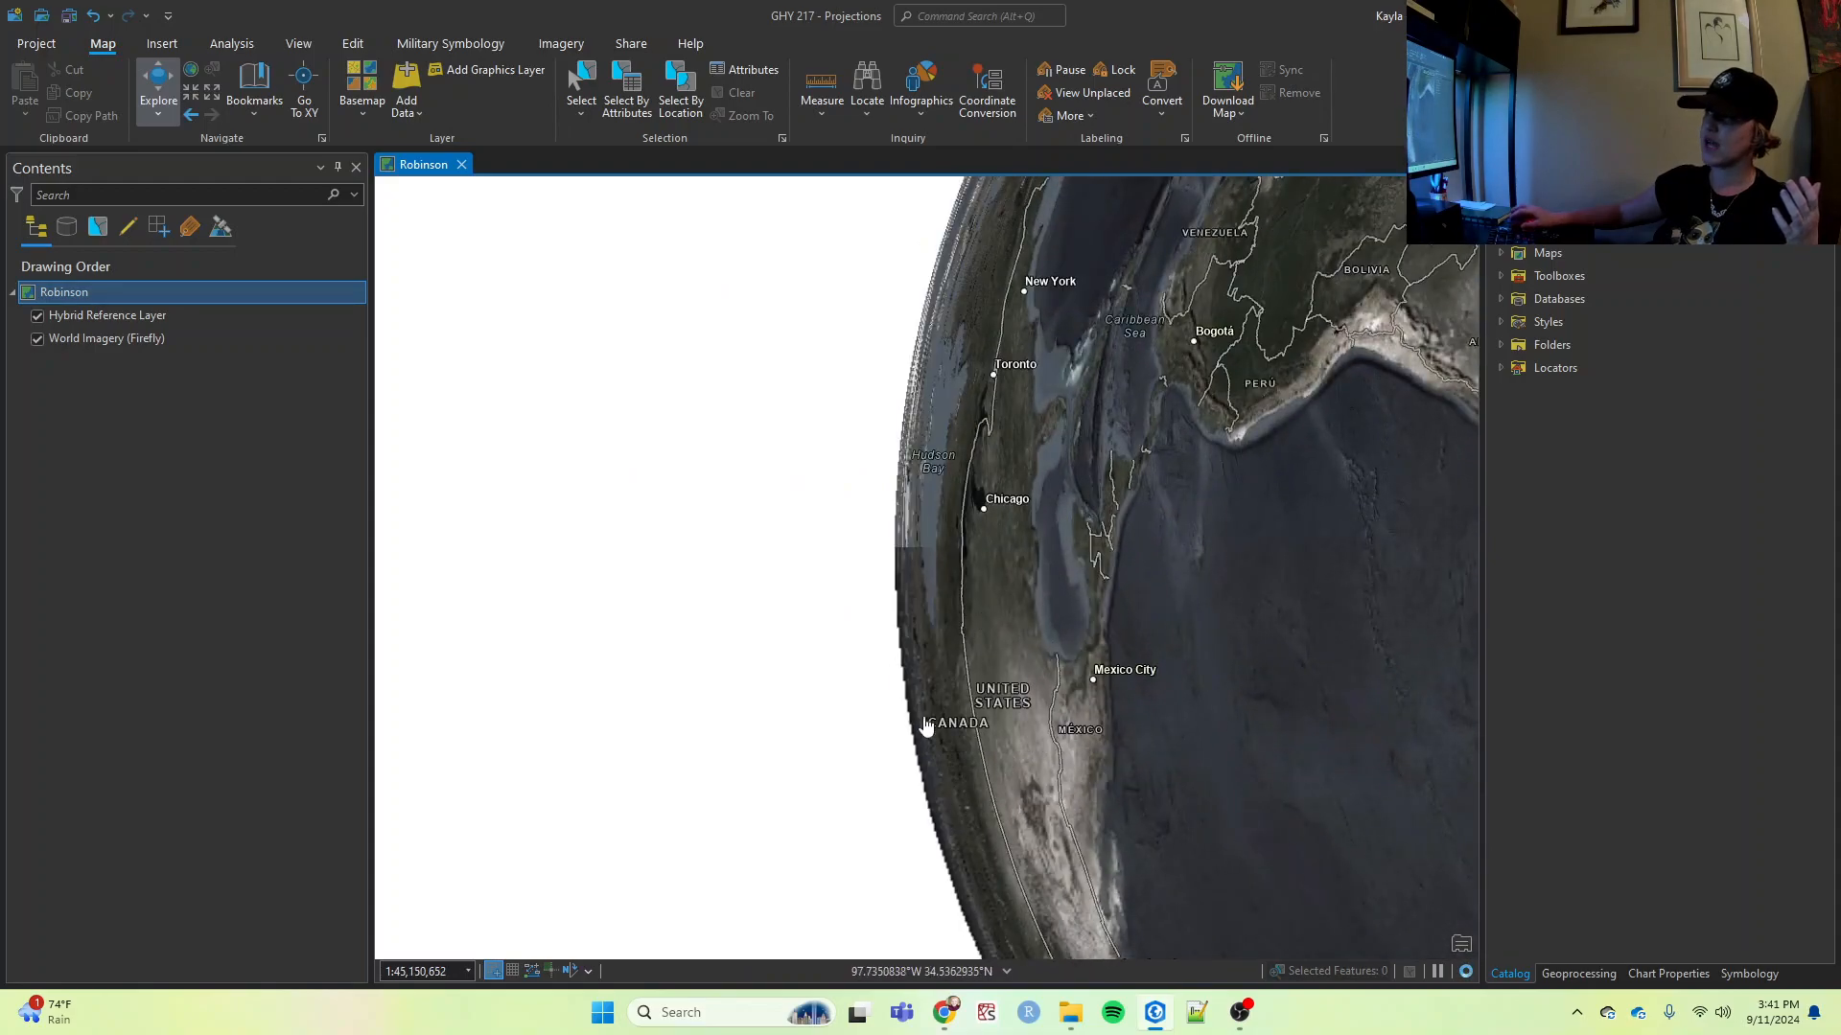
Search the Robinson map's available coordinate systems for Robinson and apply the projected world system Robinson (world).
right_click(67, 295)
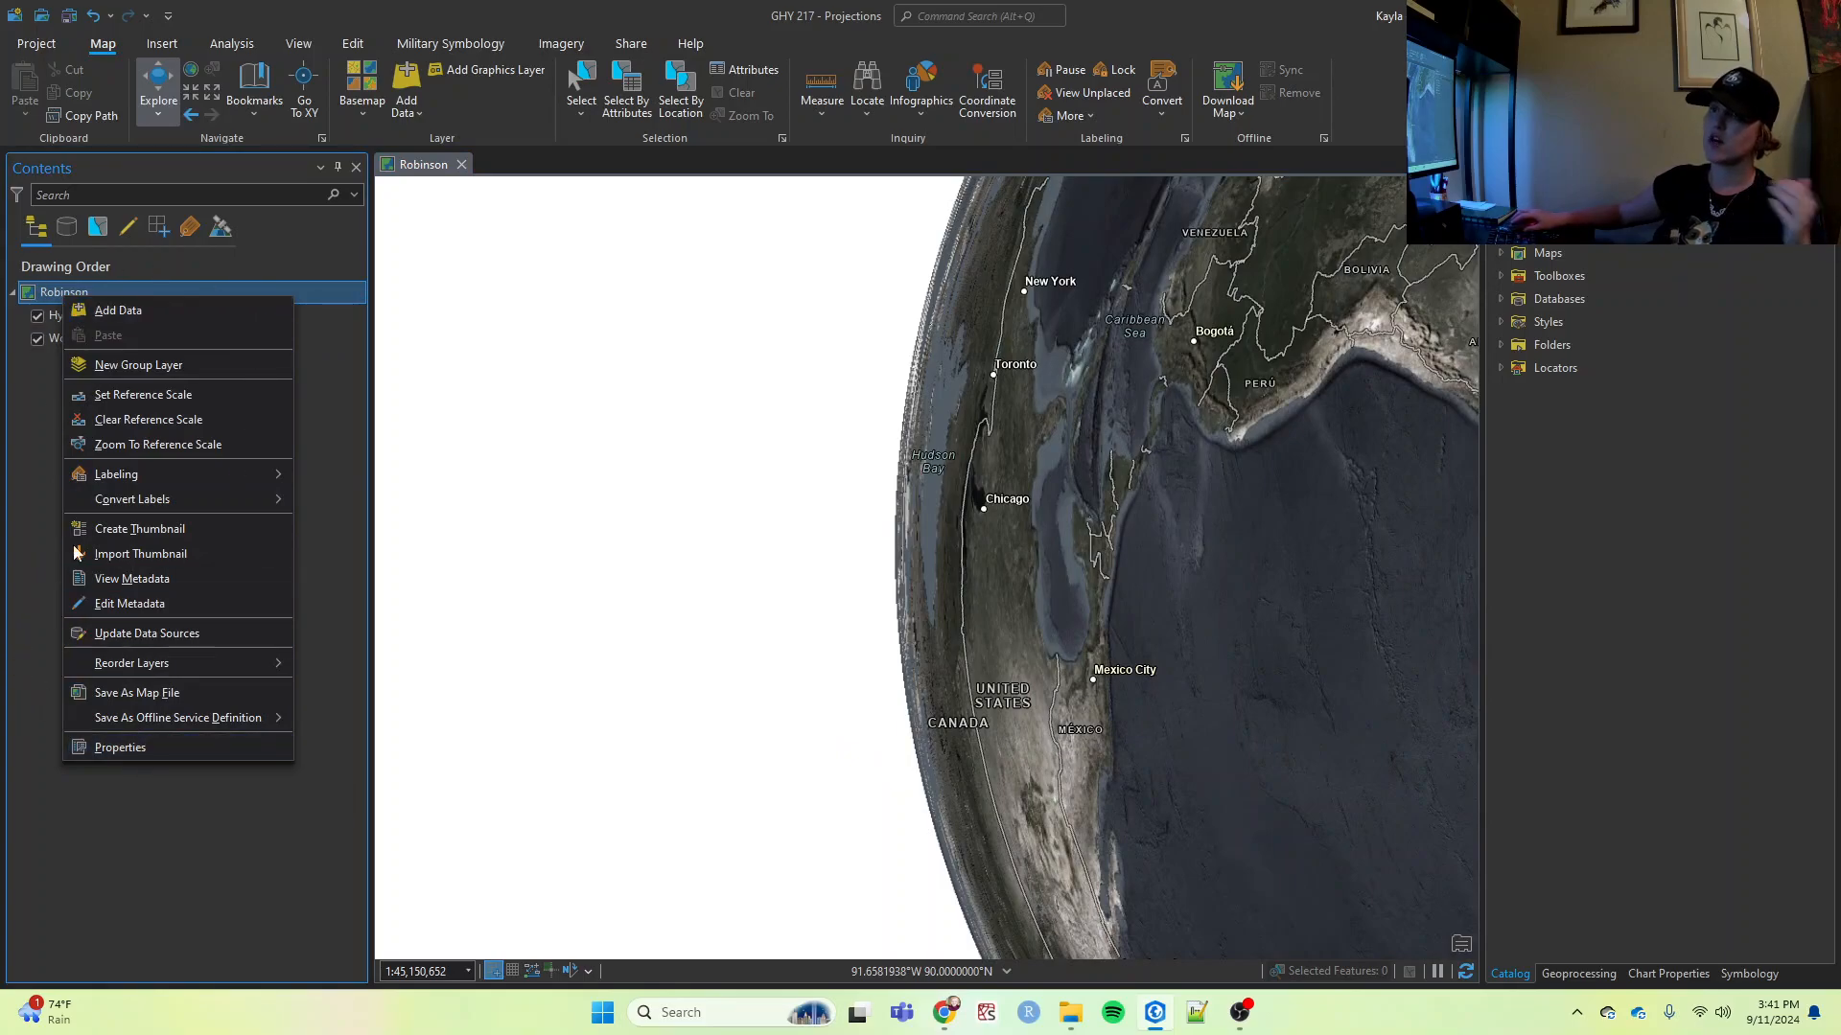
left_click(167, 755)
left_click(723, 404)
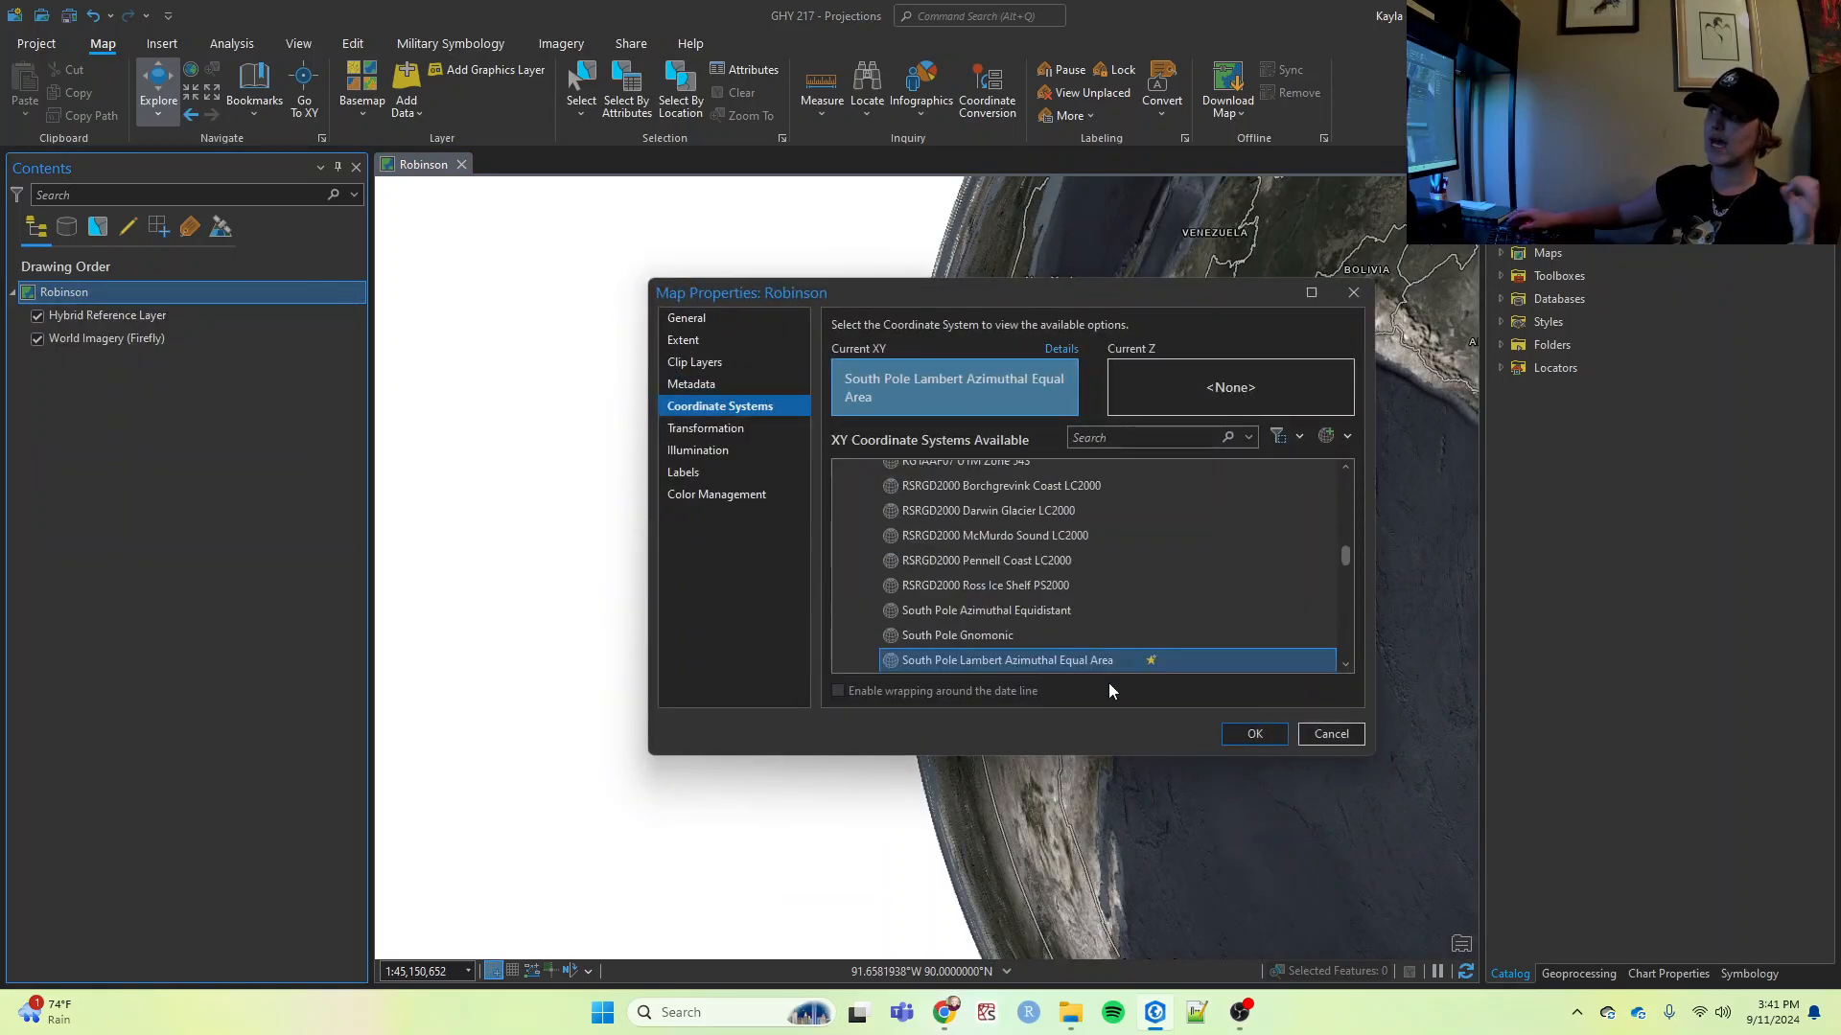
left_click(1095, 437)
type("Robinson")
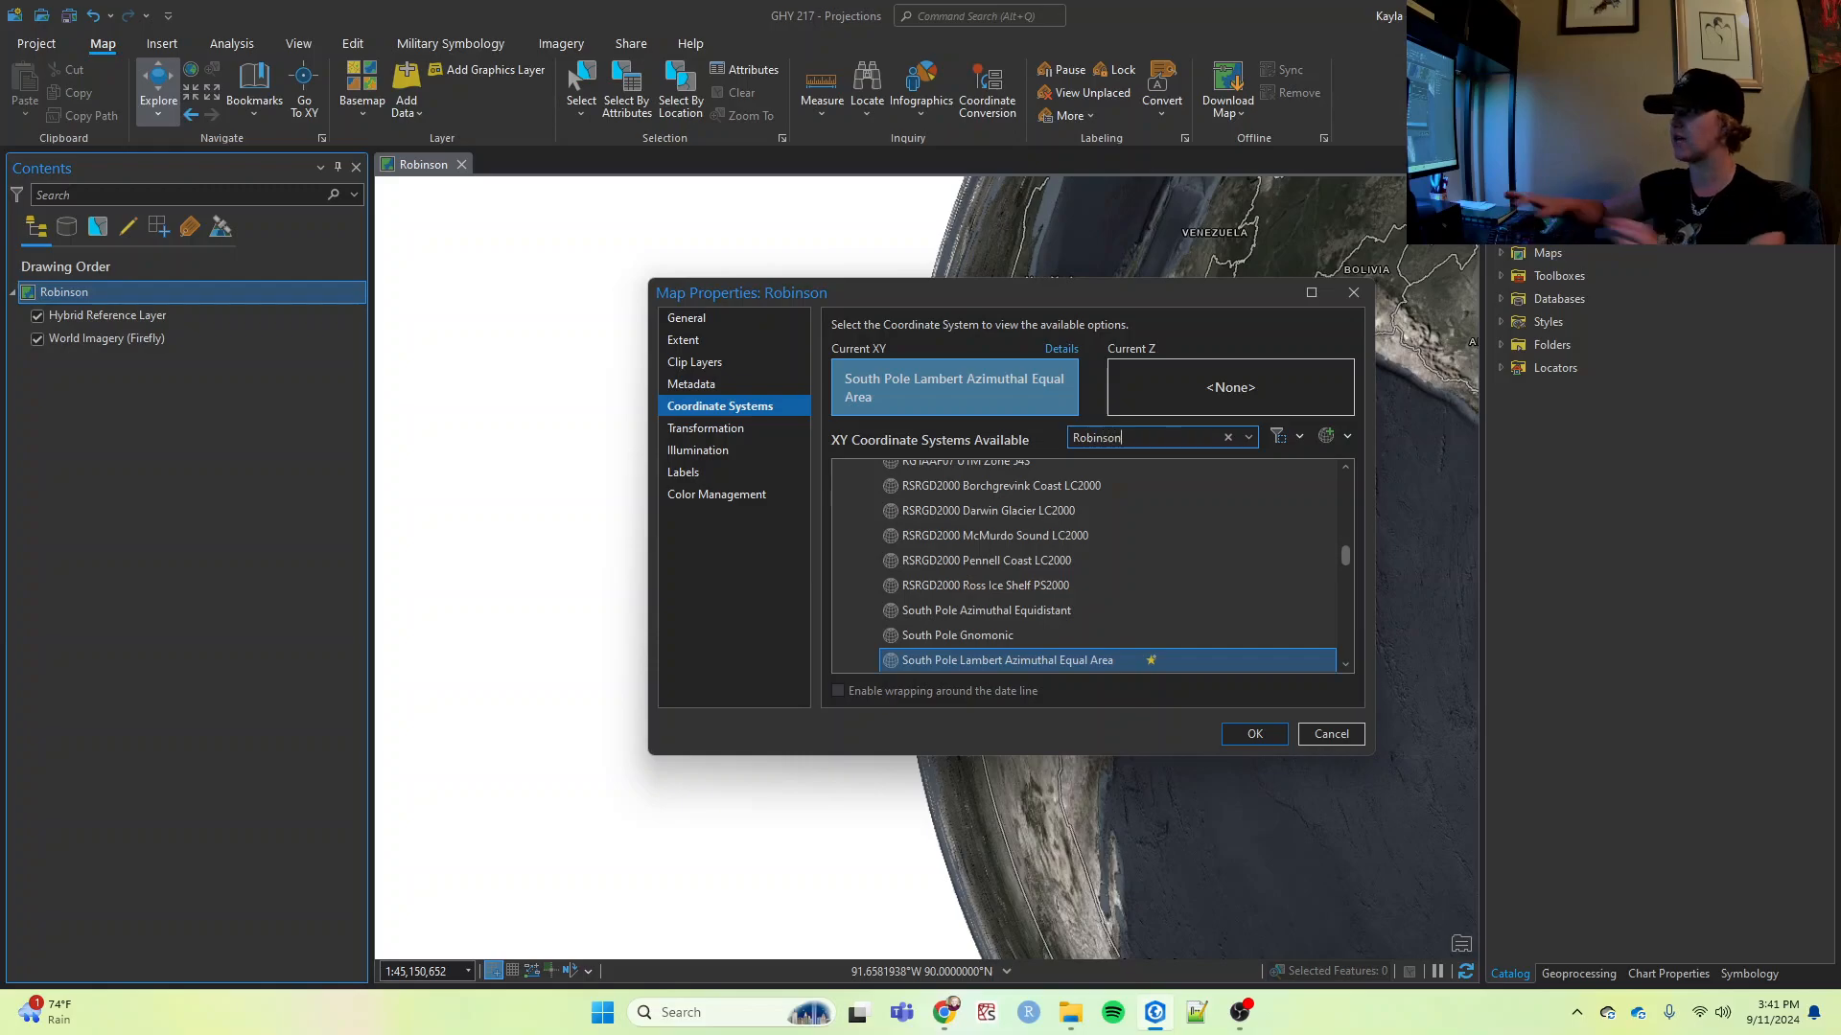
key("Return")
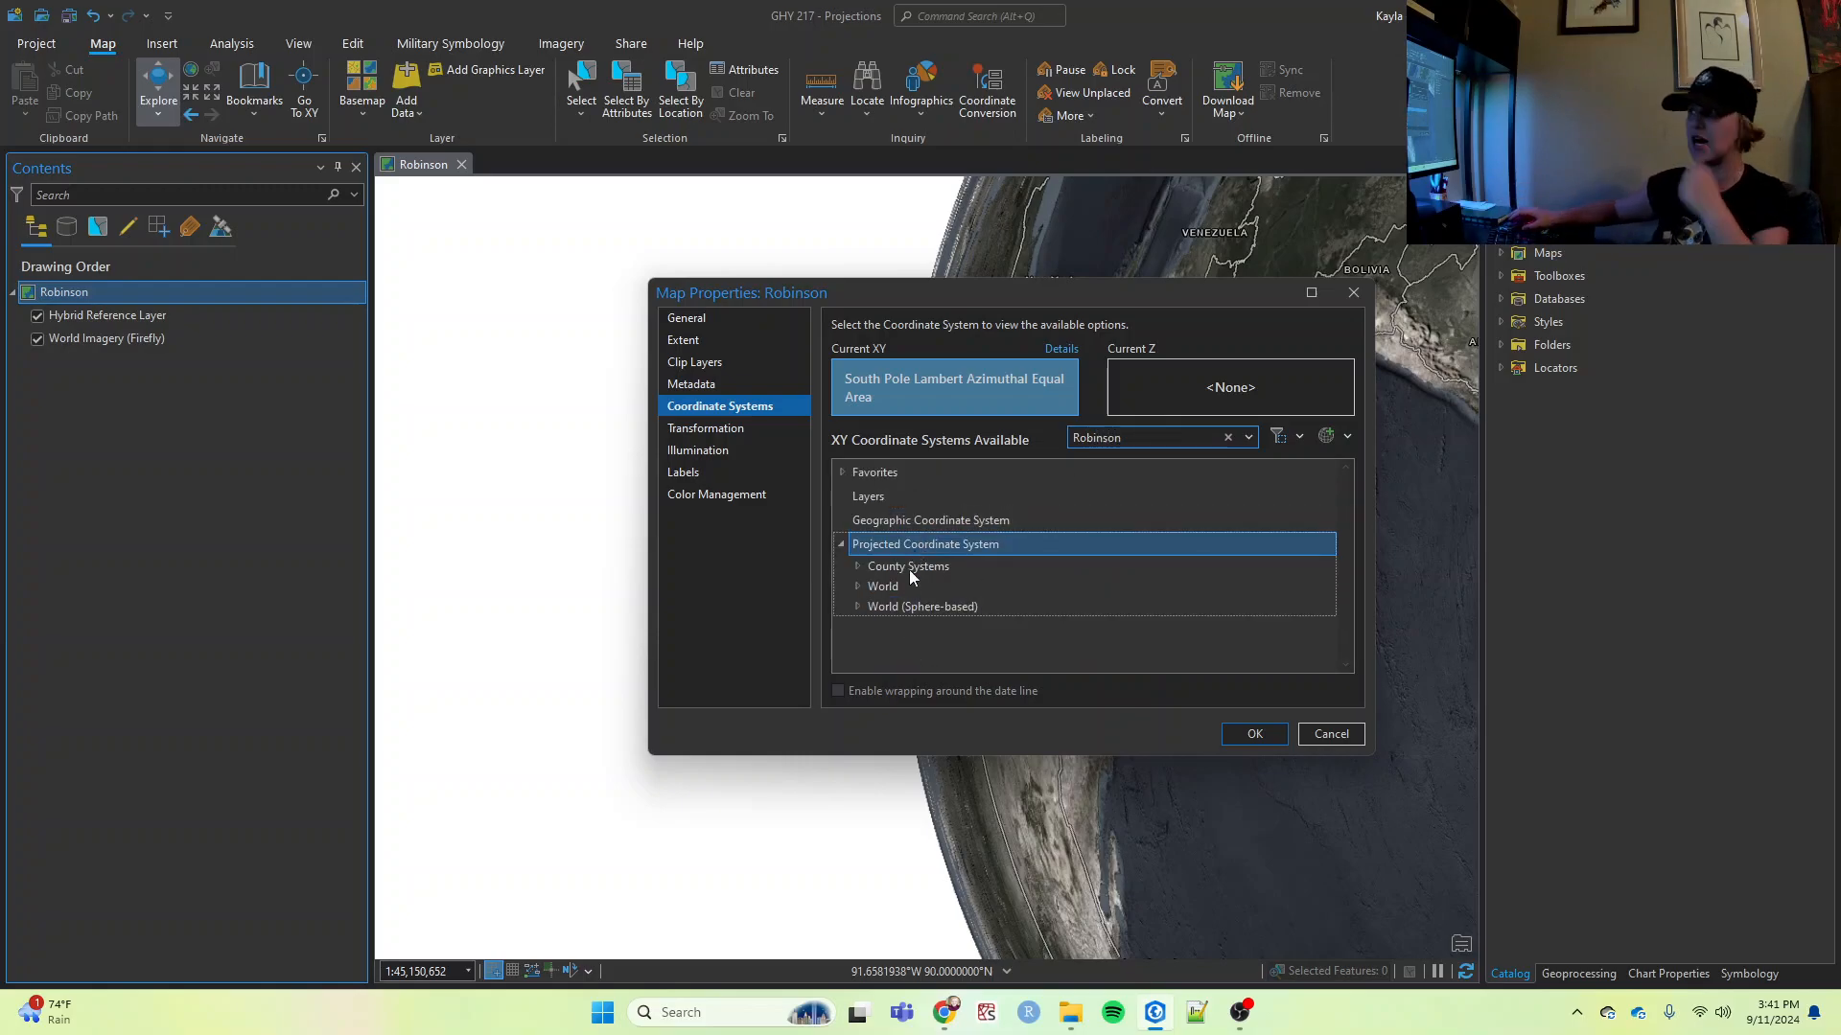
left_click(856, 587)
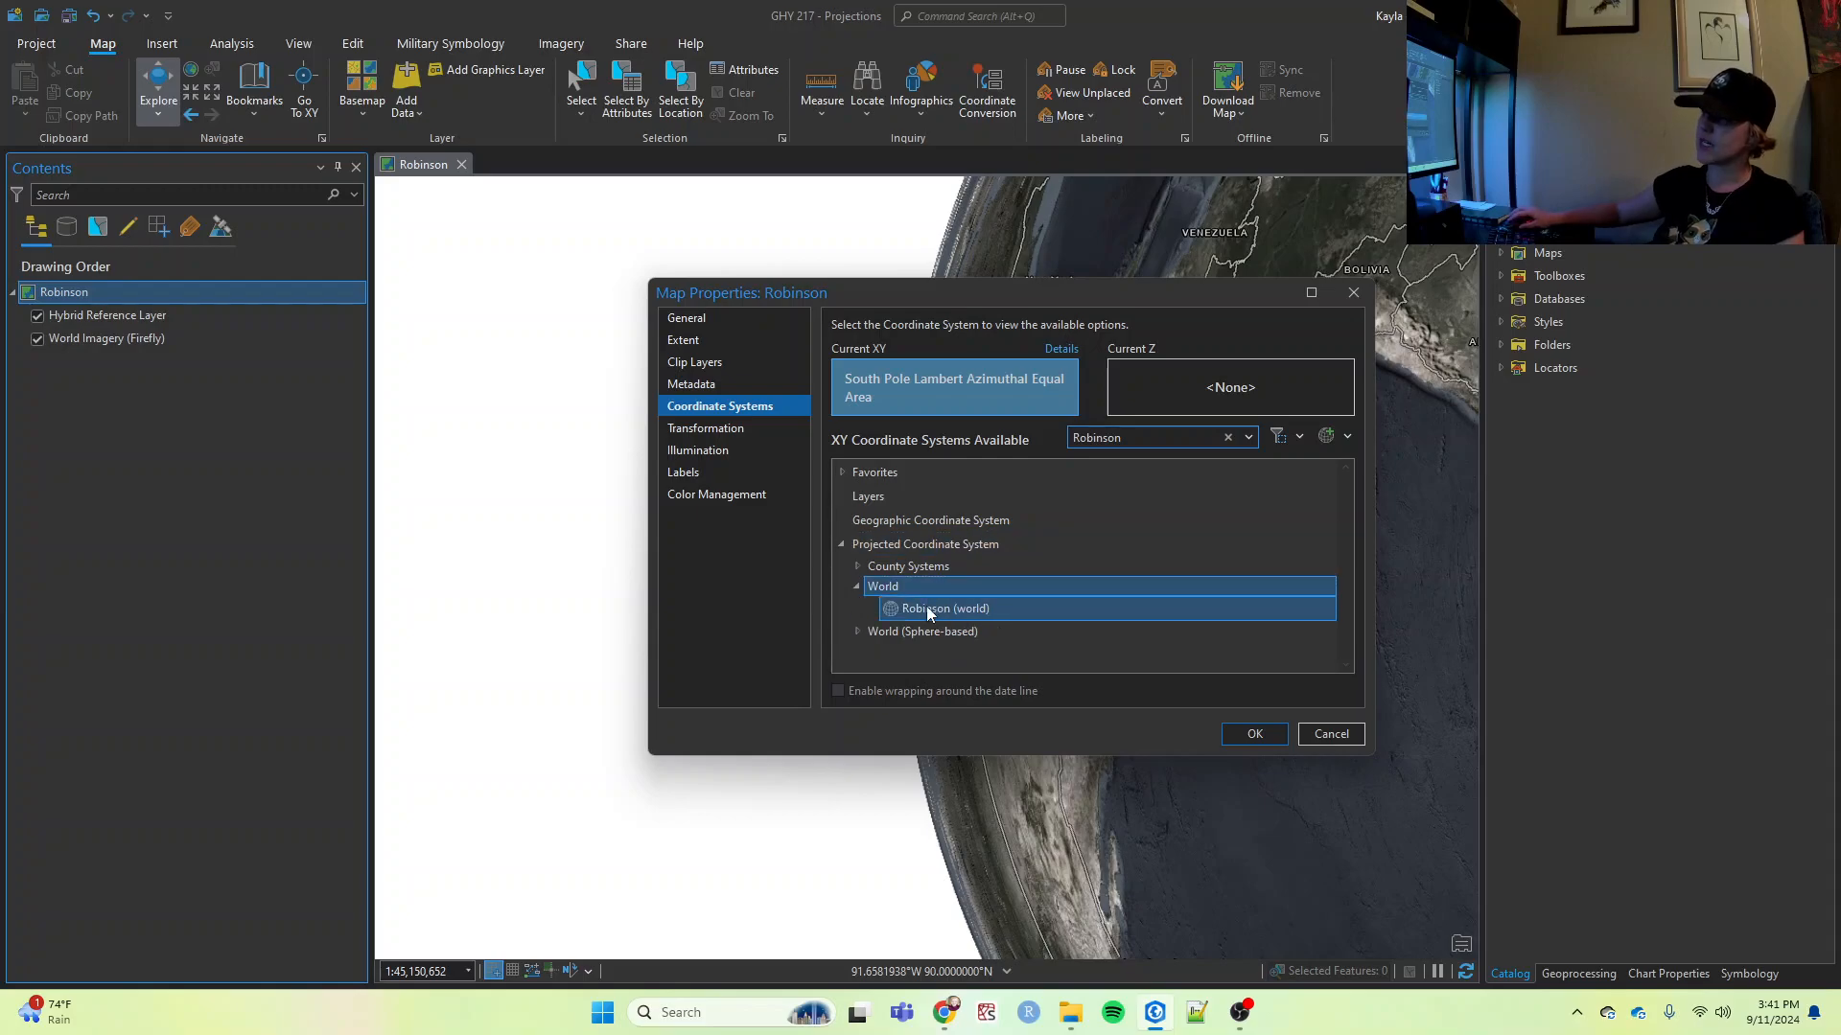
left_click(926, 609)
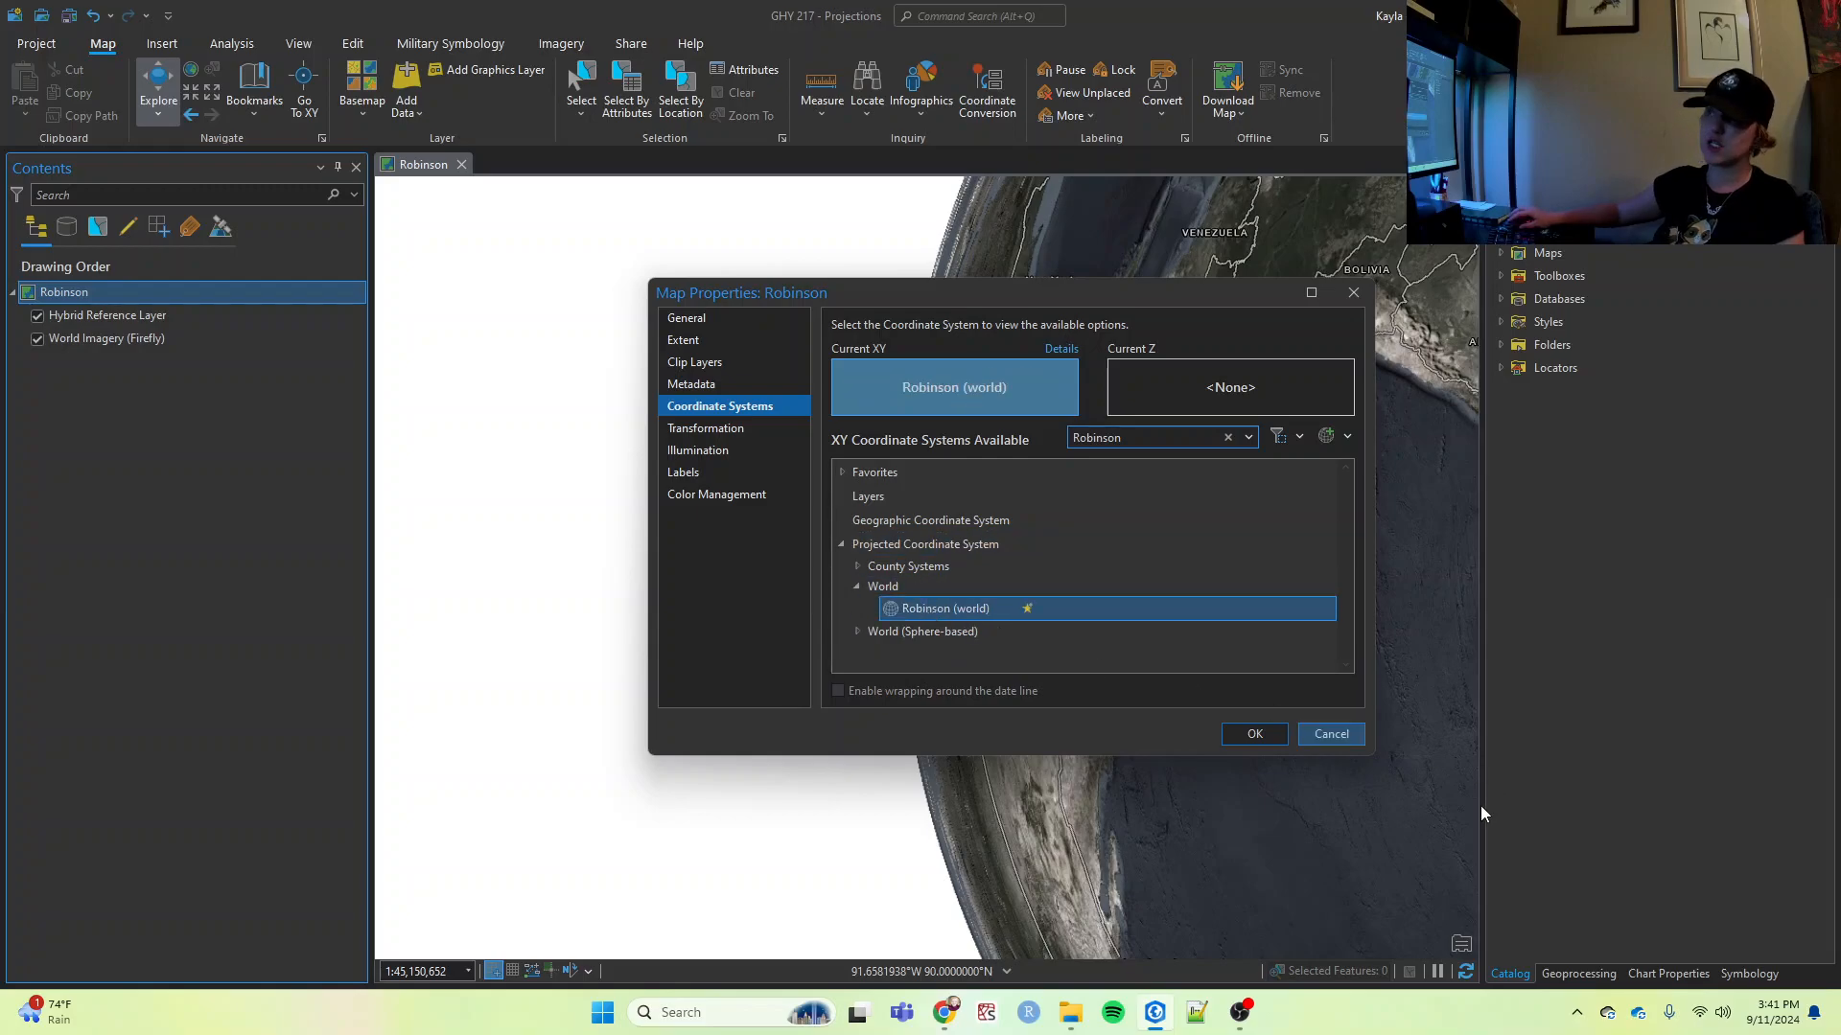
left_click(1254, 733)
scroll(965, 498, "down", 2)
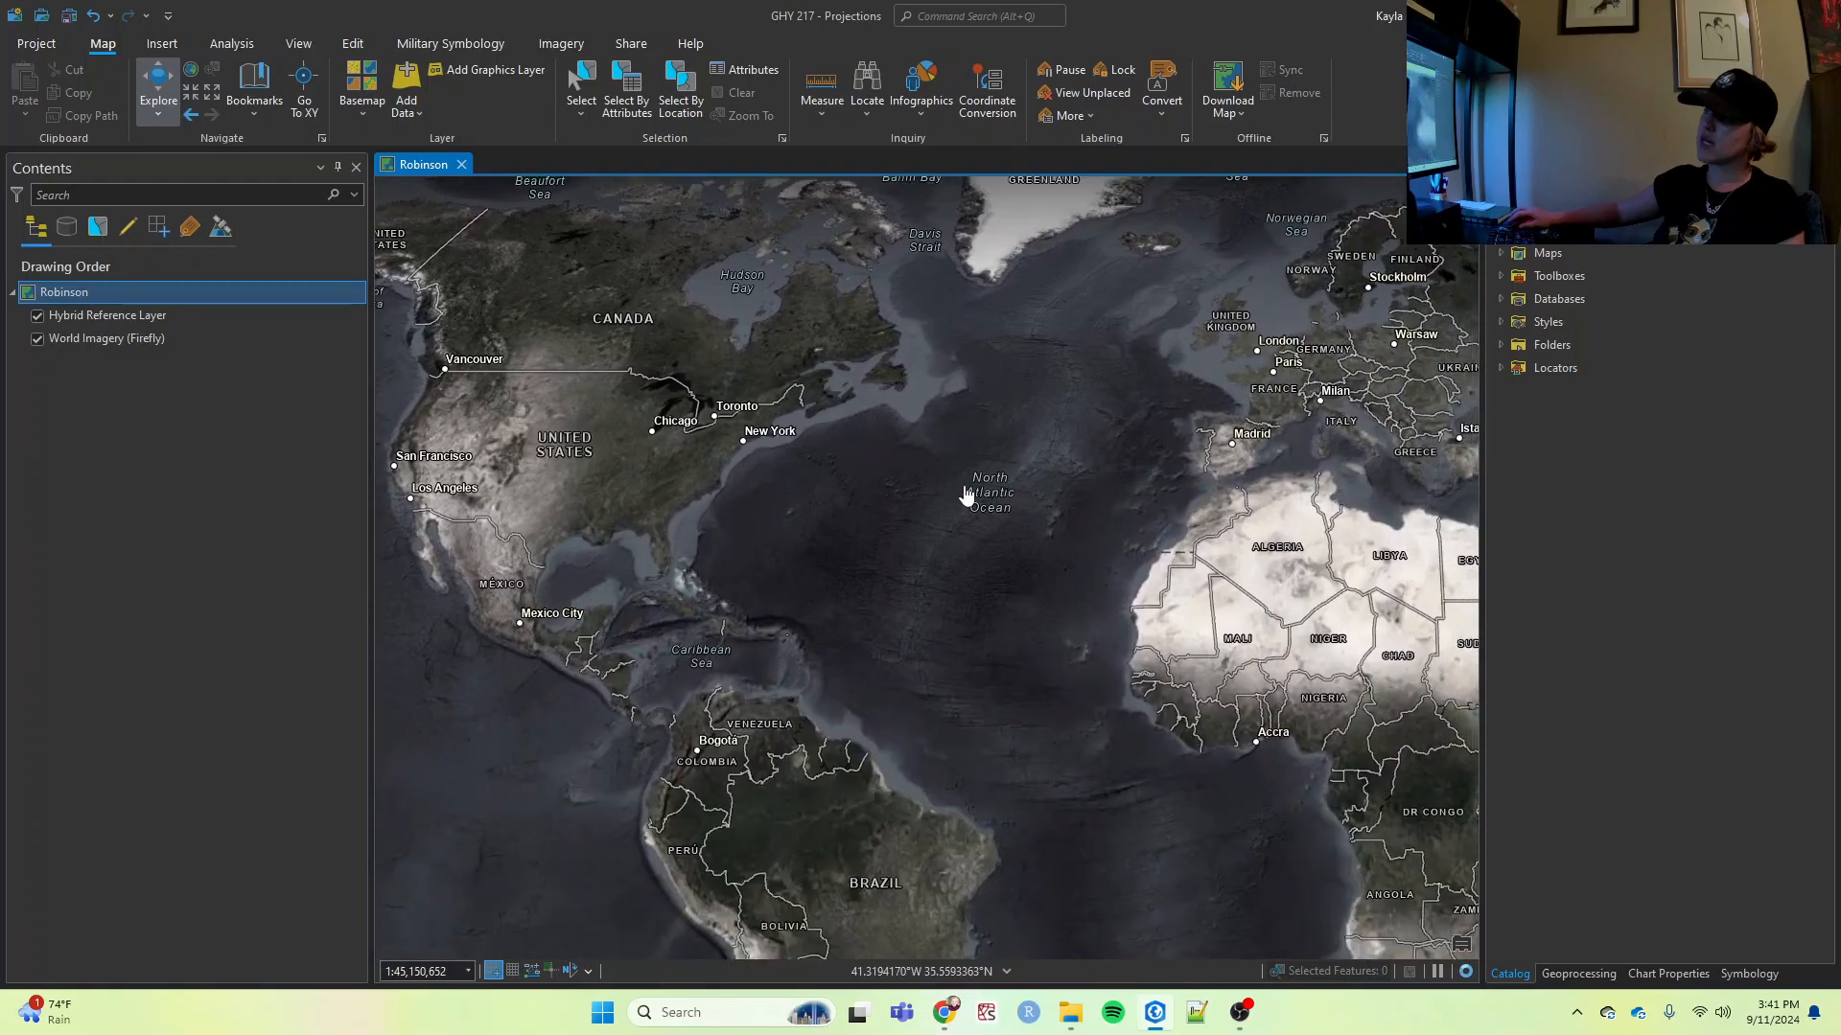
scroll(968, 498, "down", 2)
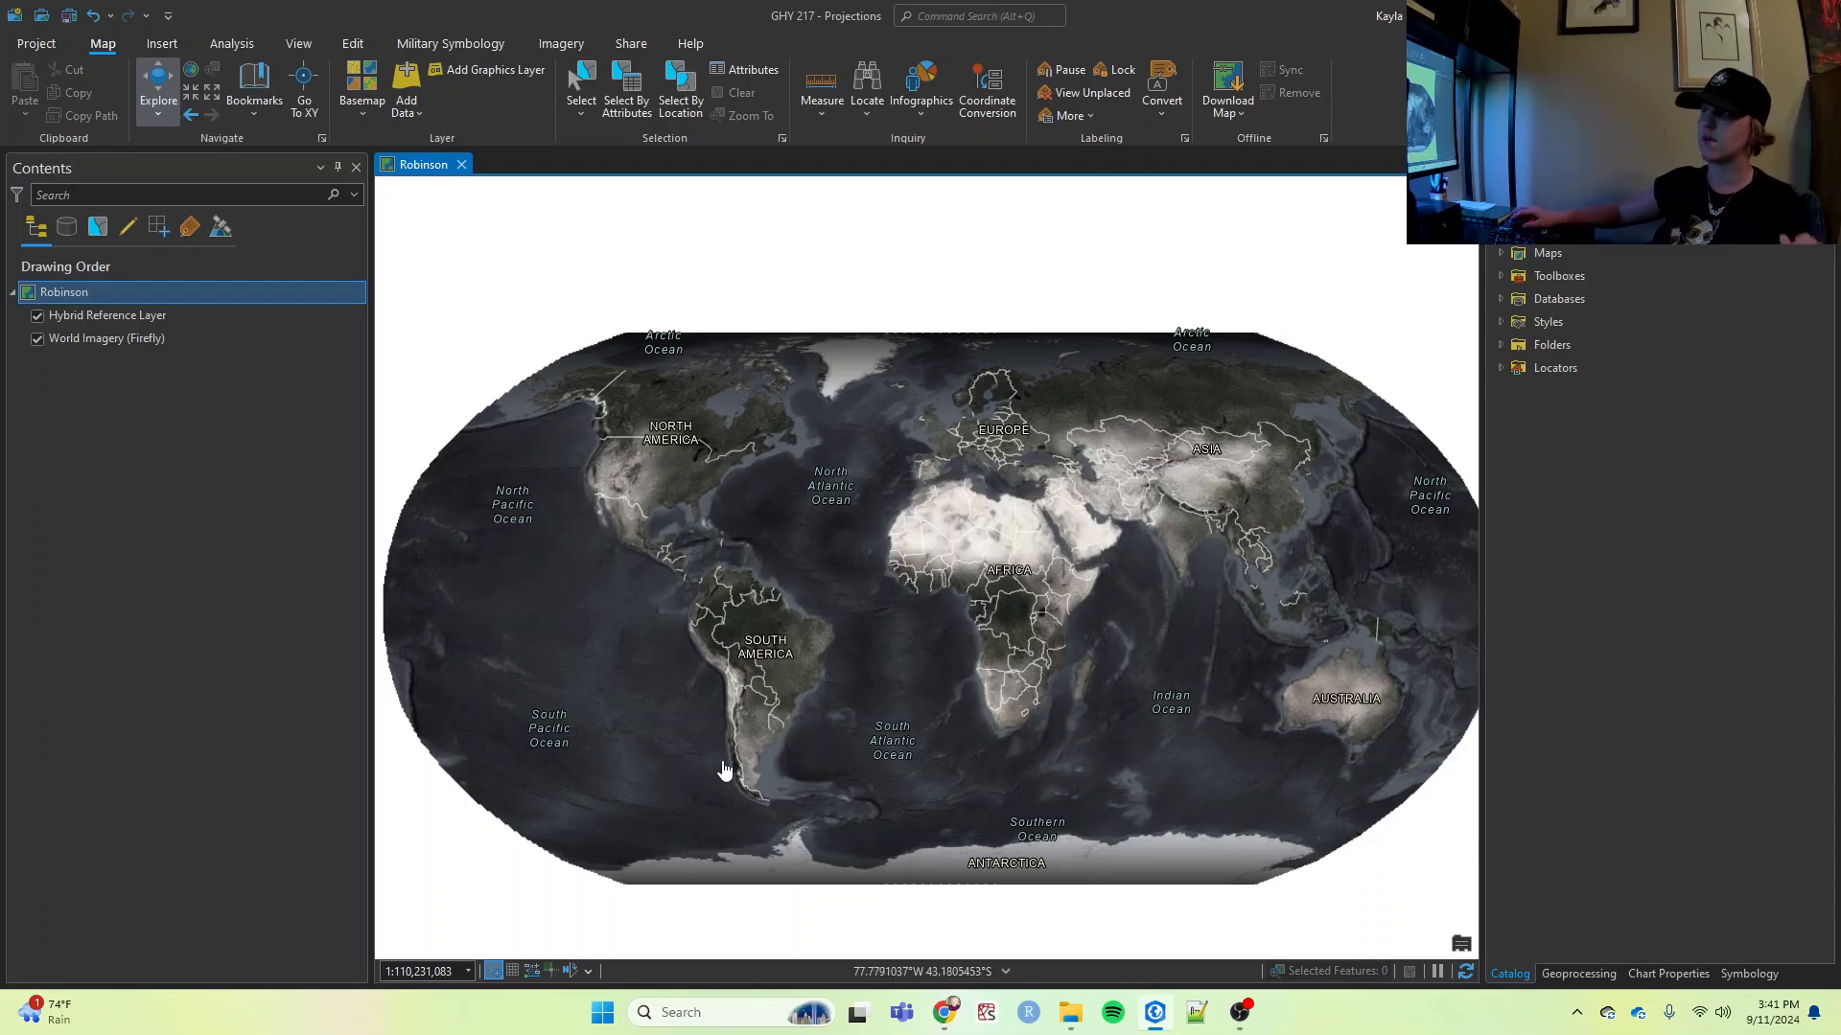
Insert two new maps into the project alongside the Robinson map.
left_click(170, 47)
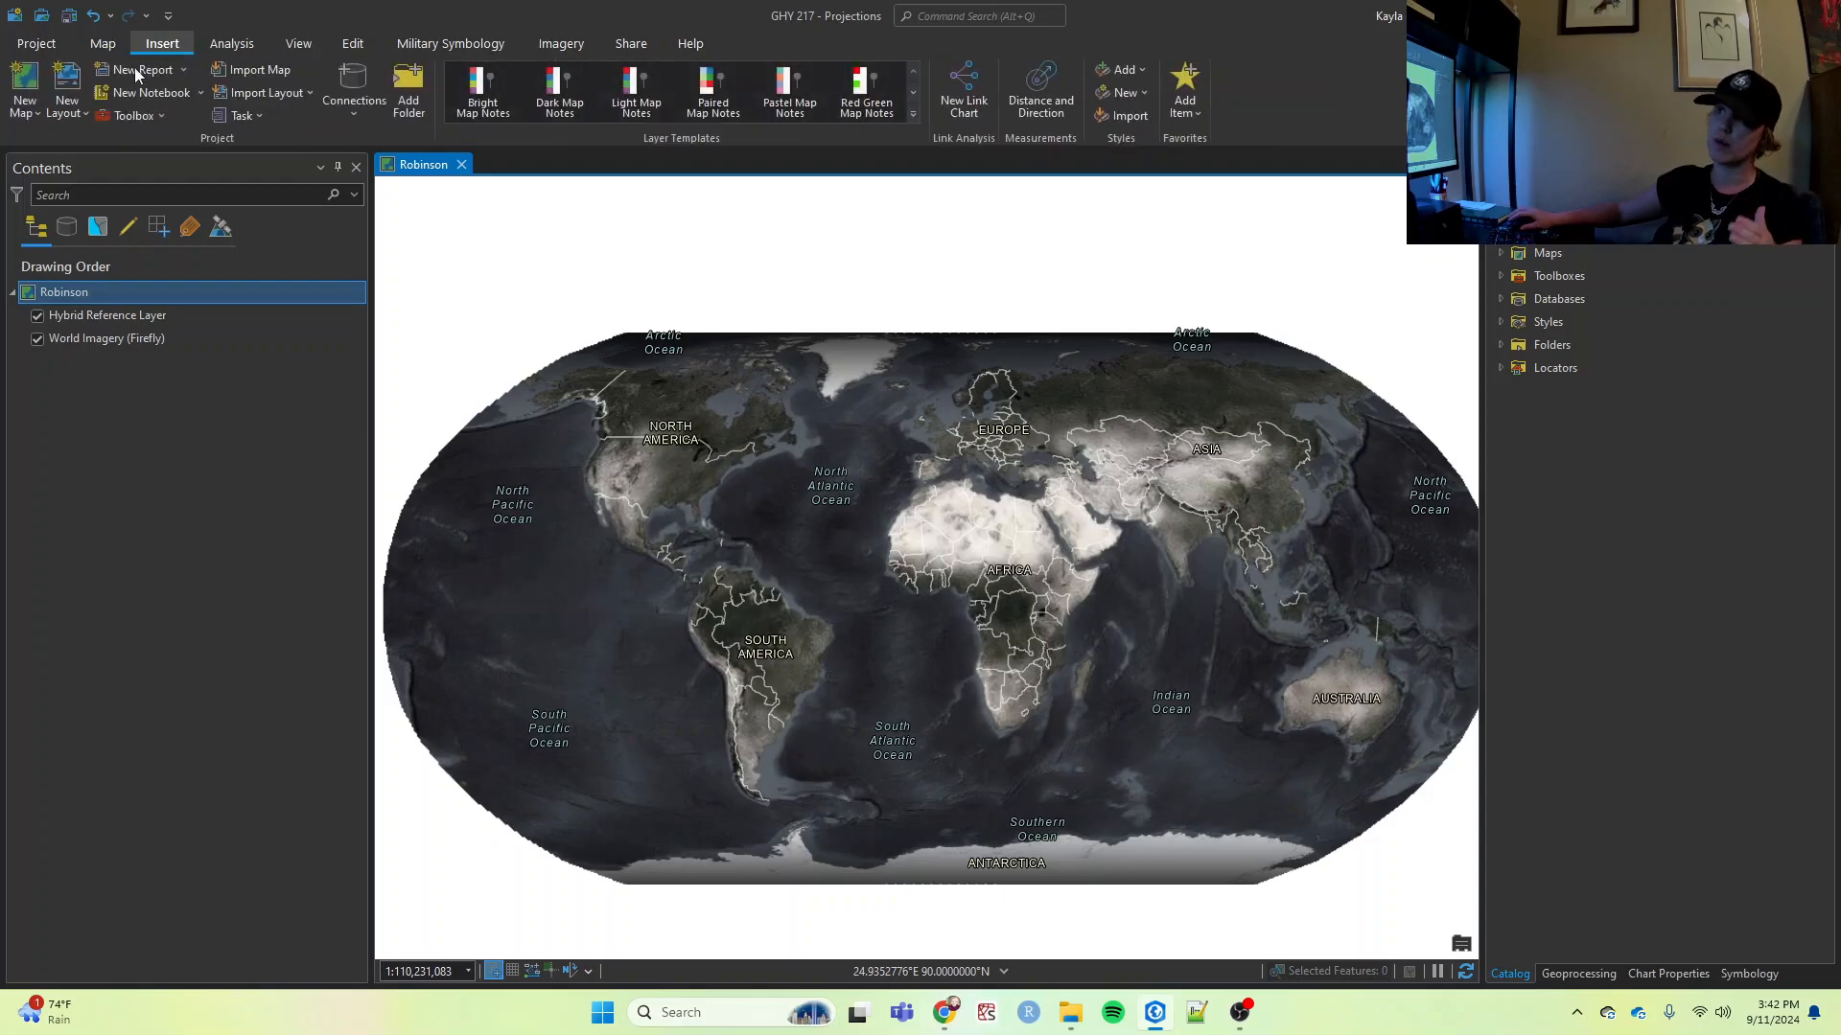
left_click(27, 86)
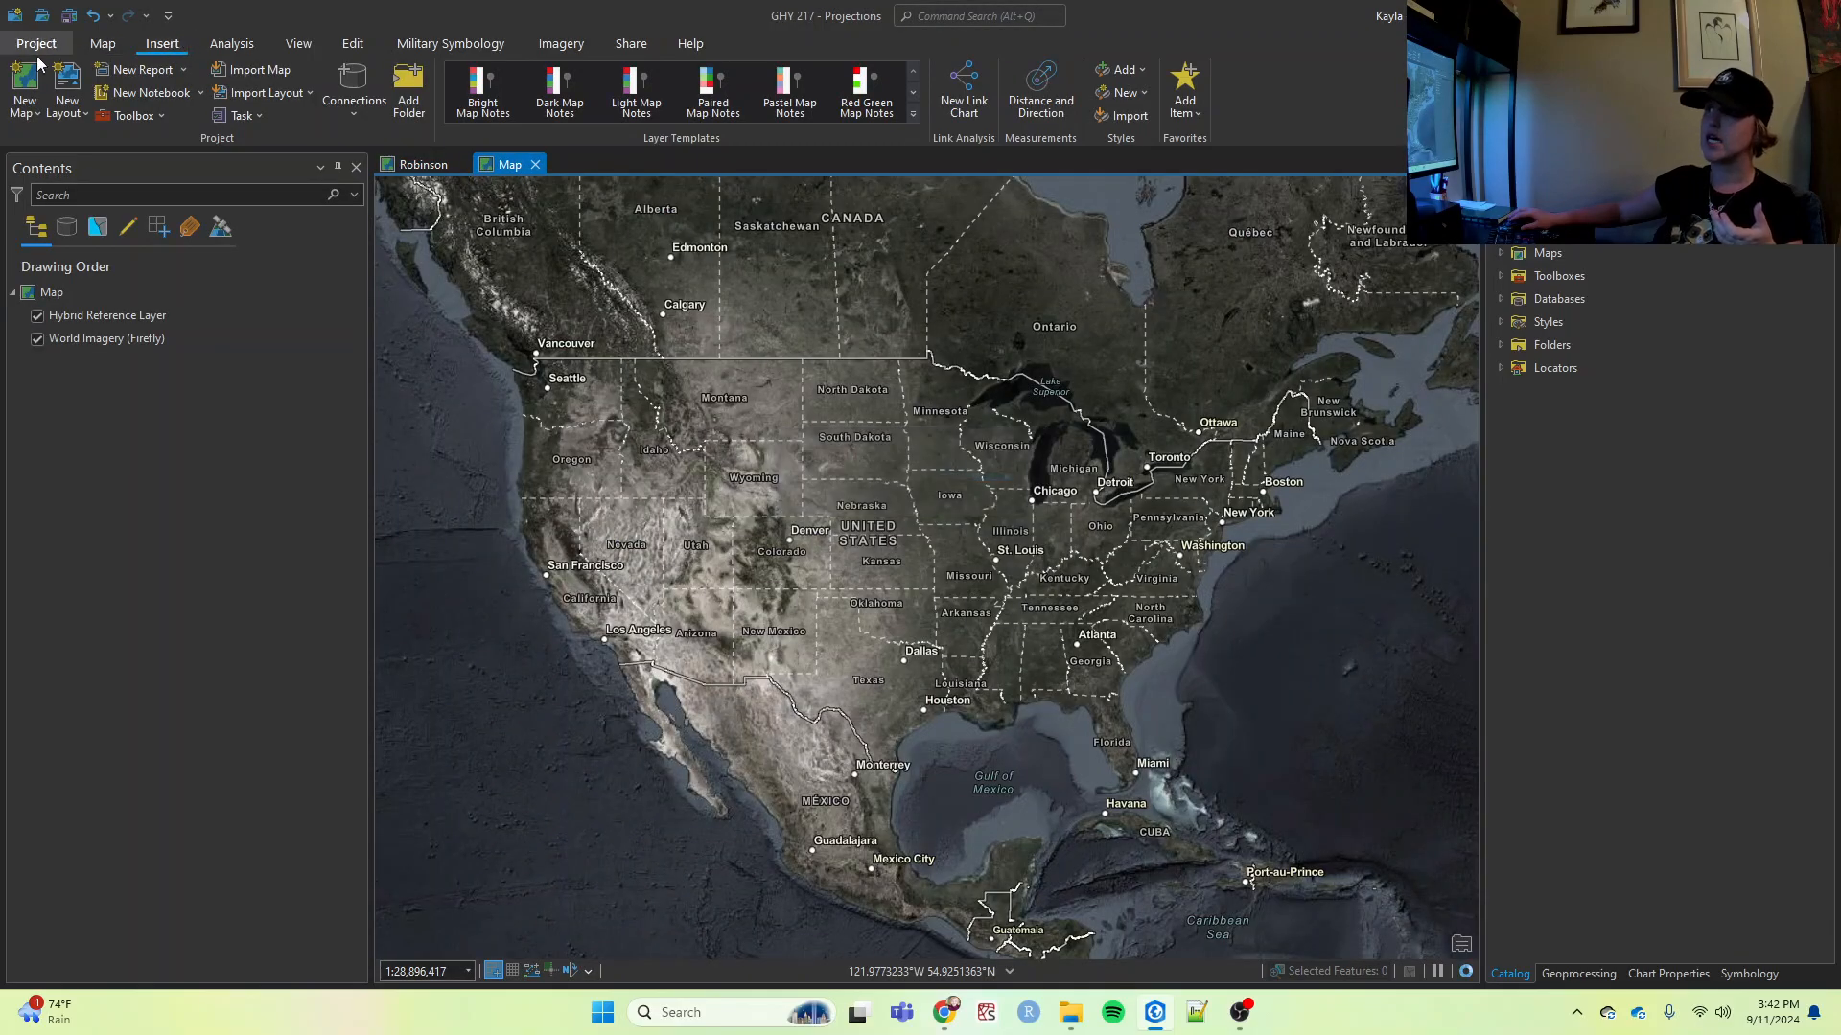
left_click(25, 84)
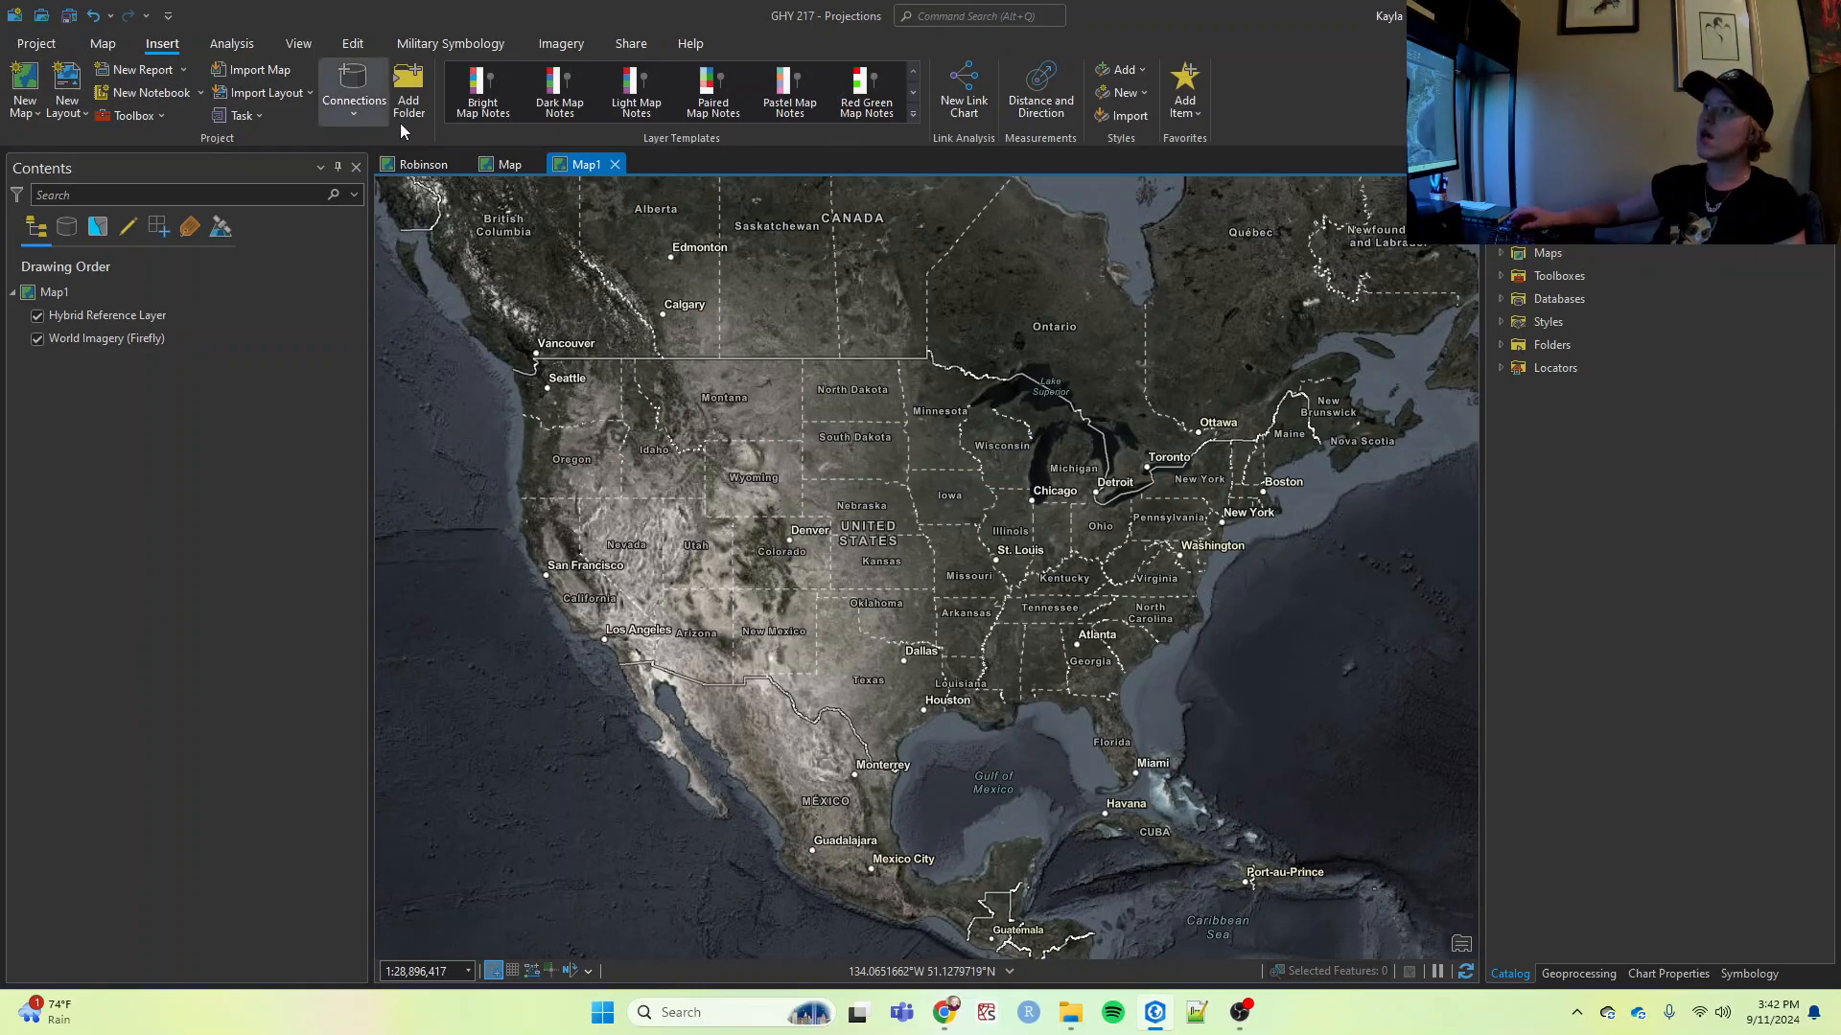
Rename the first of the two new maps as Albers in its map properties.
left_click(492, 165)
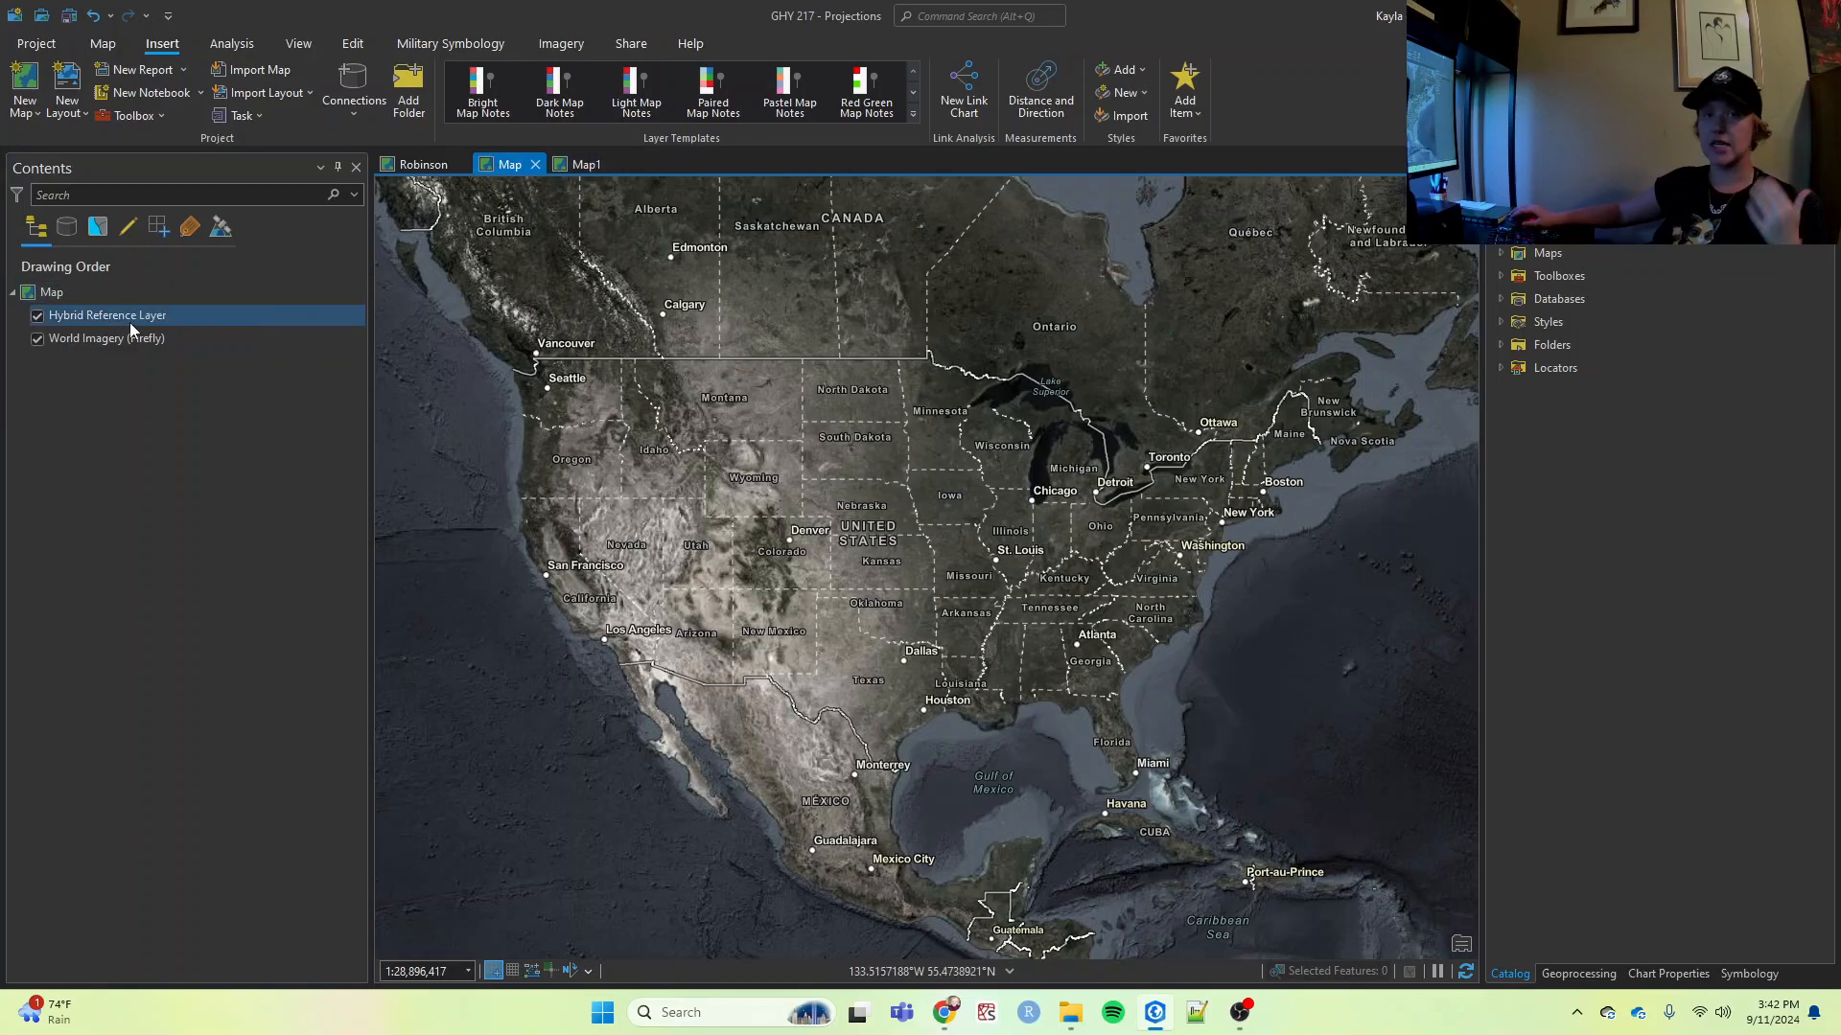
right_click(80, 305)
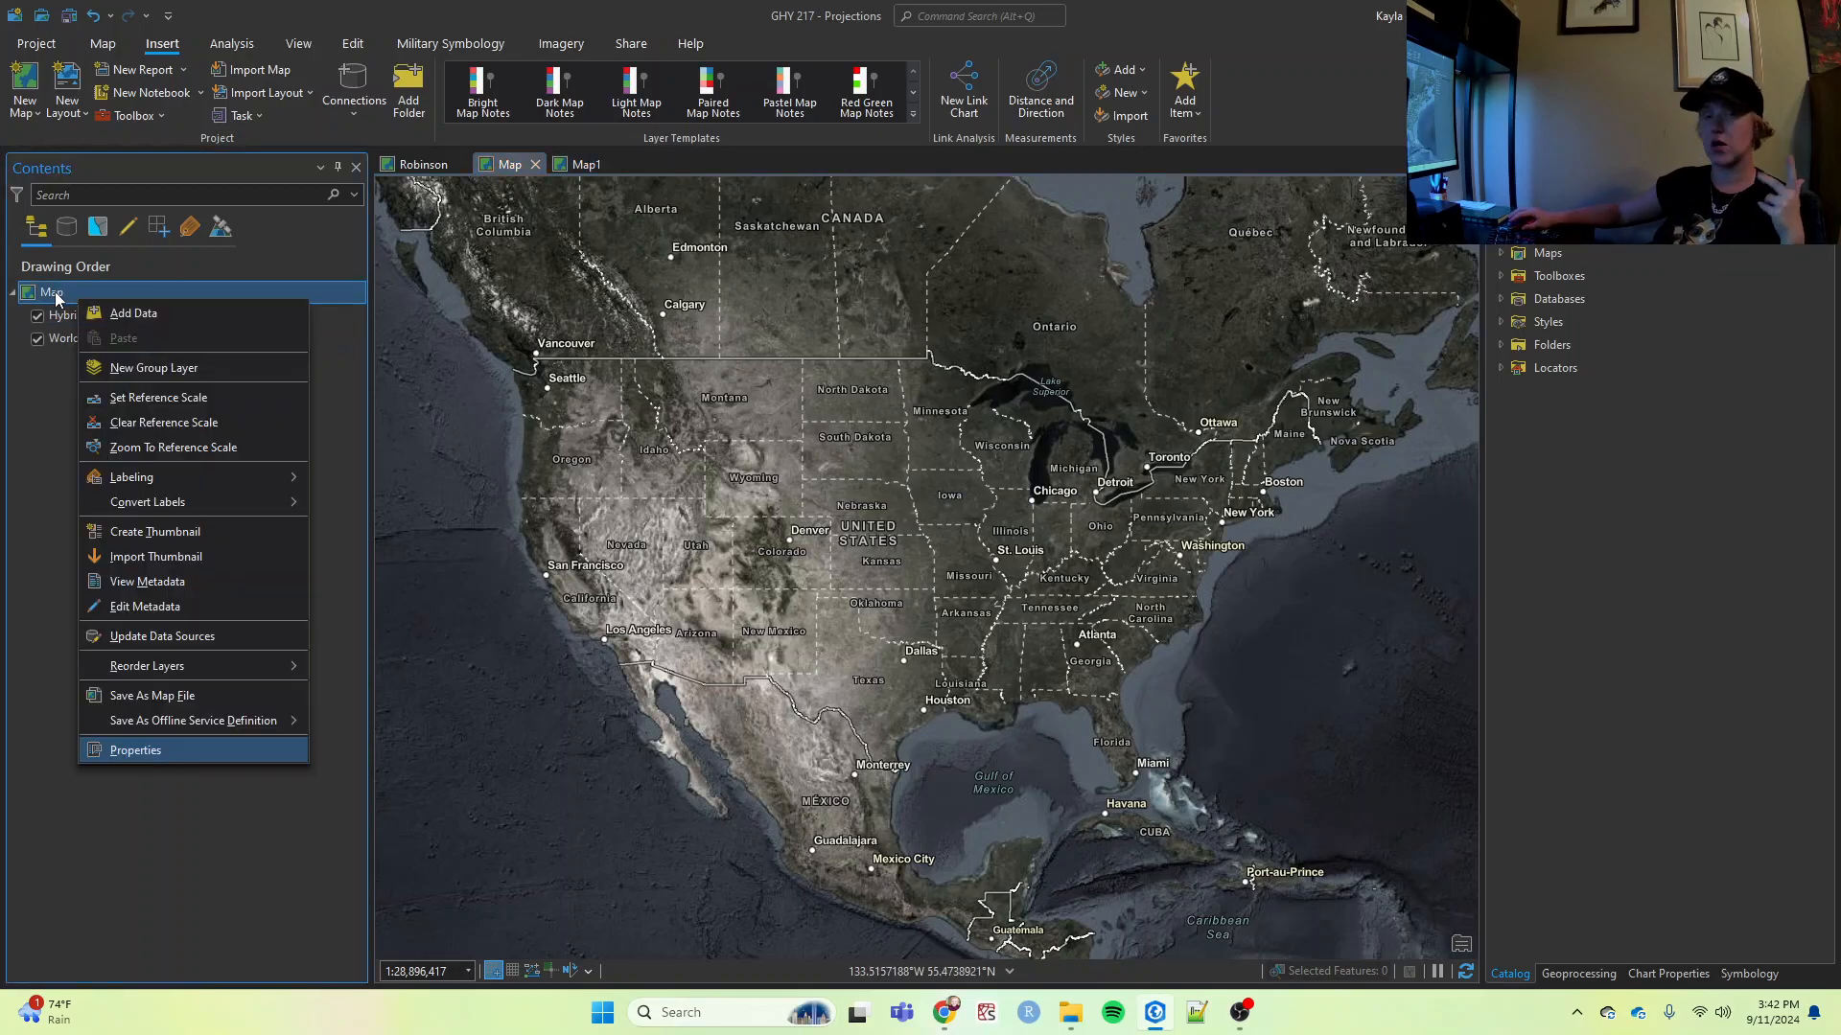
left_click(119, 752)
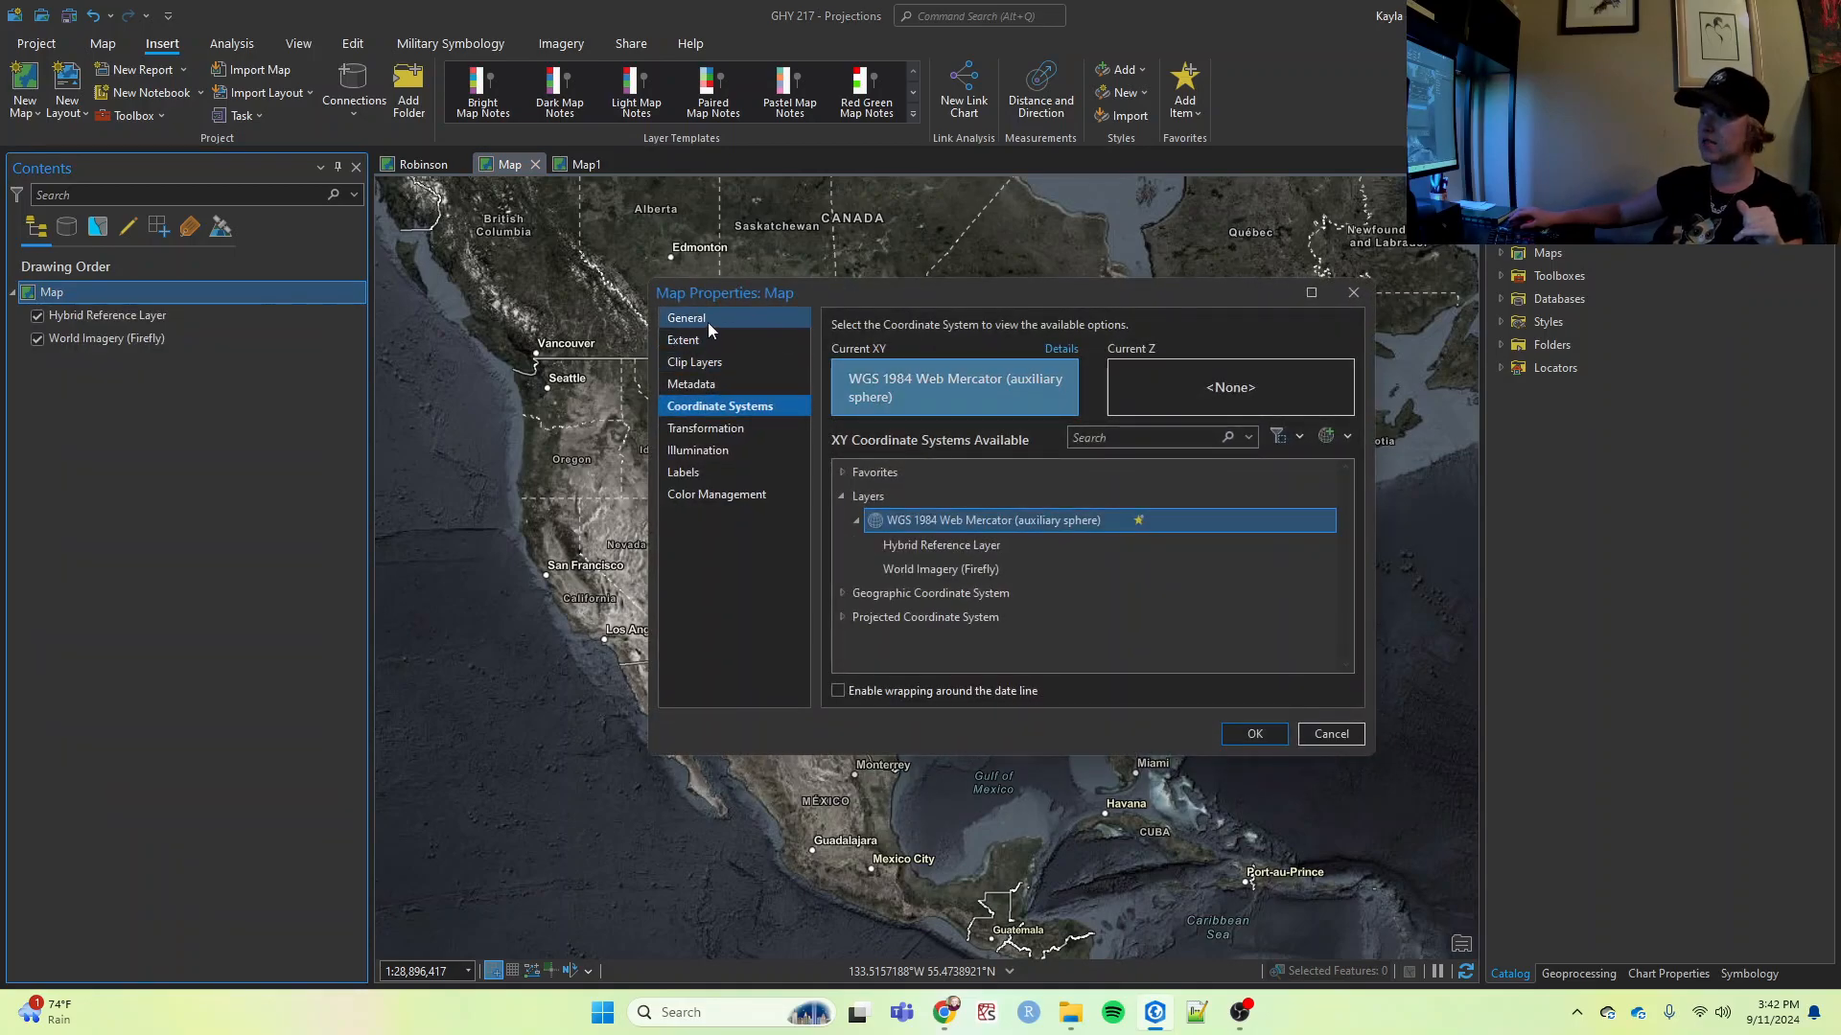
left_click(709, 321)
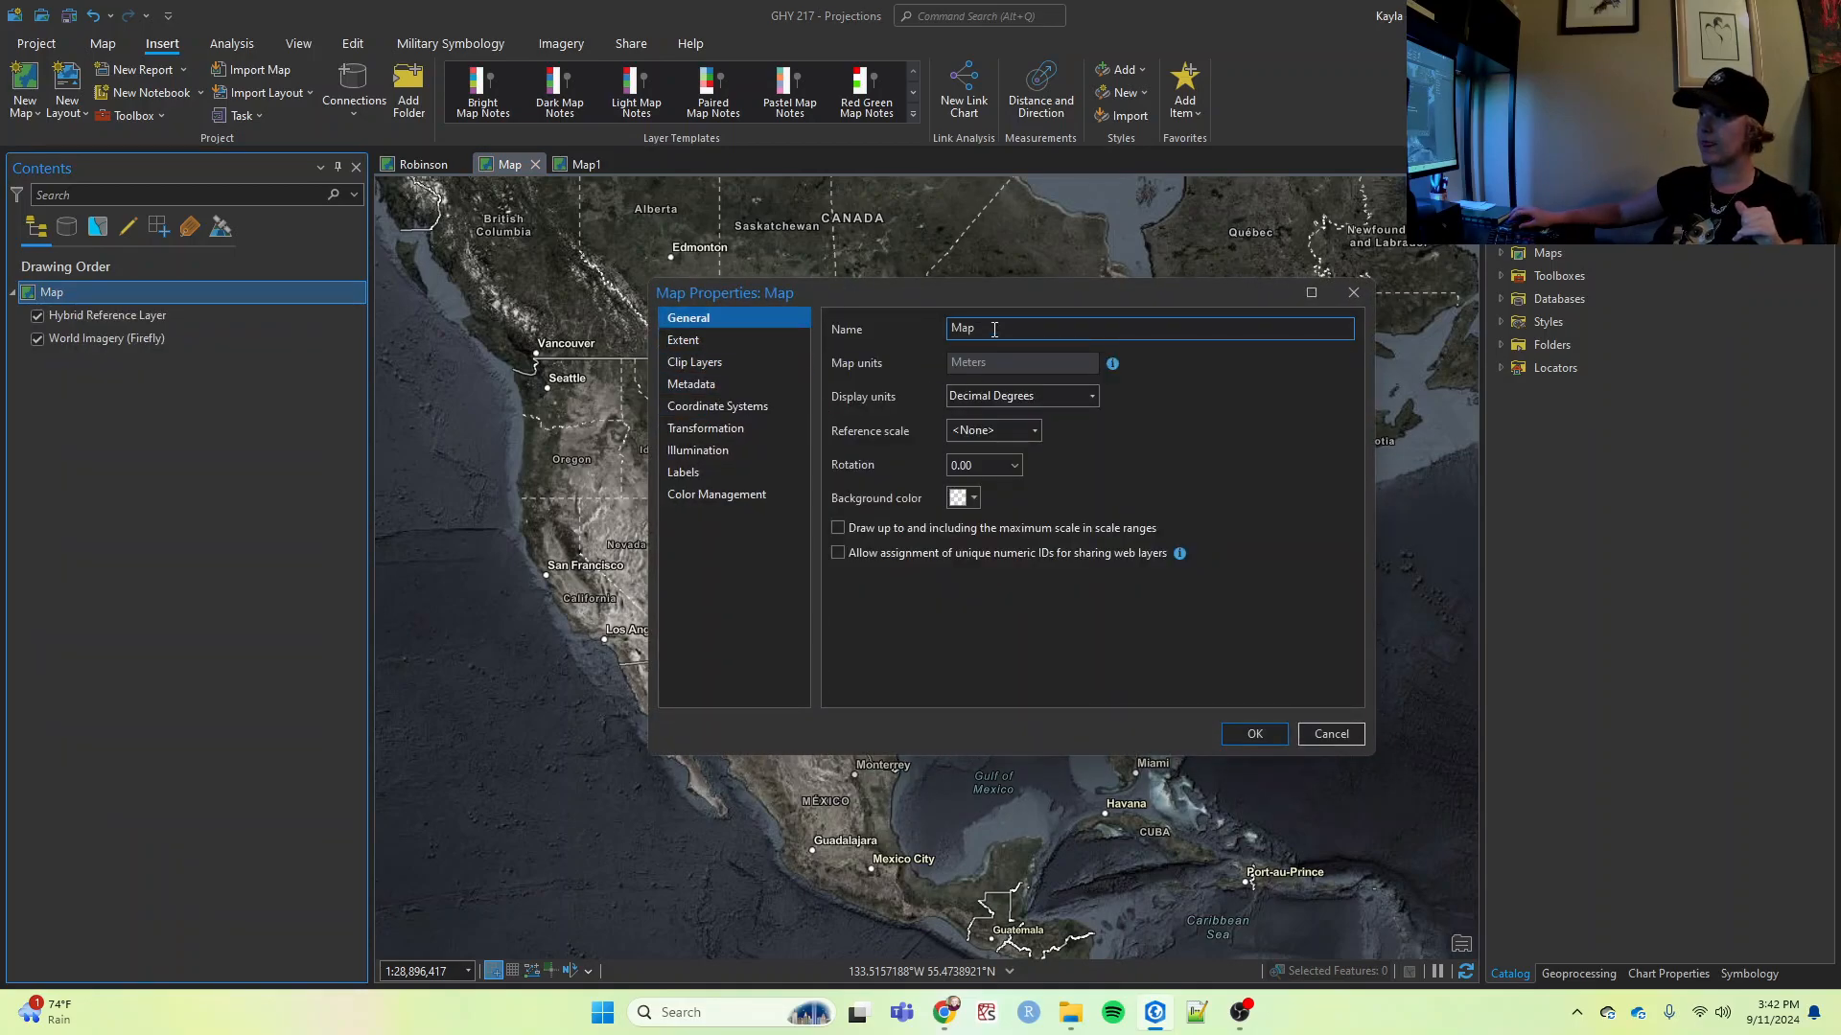
type("Albers")
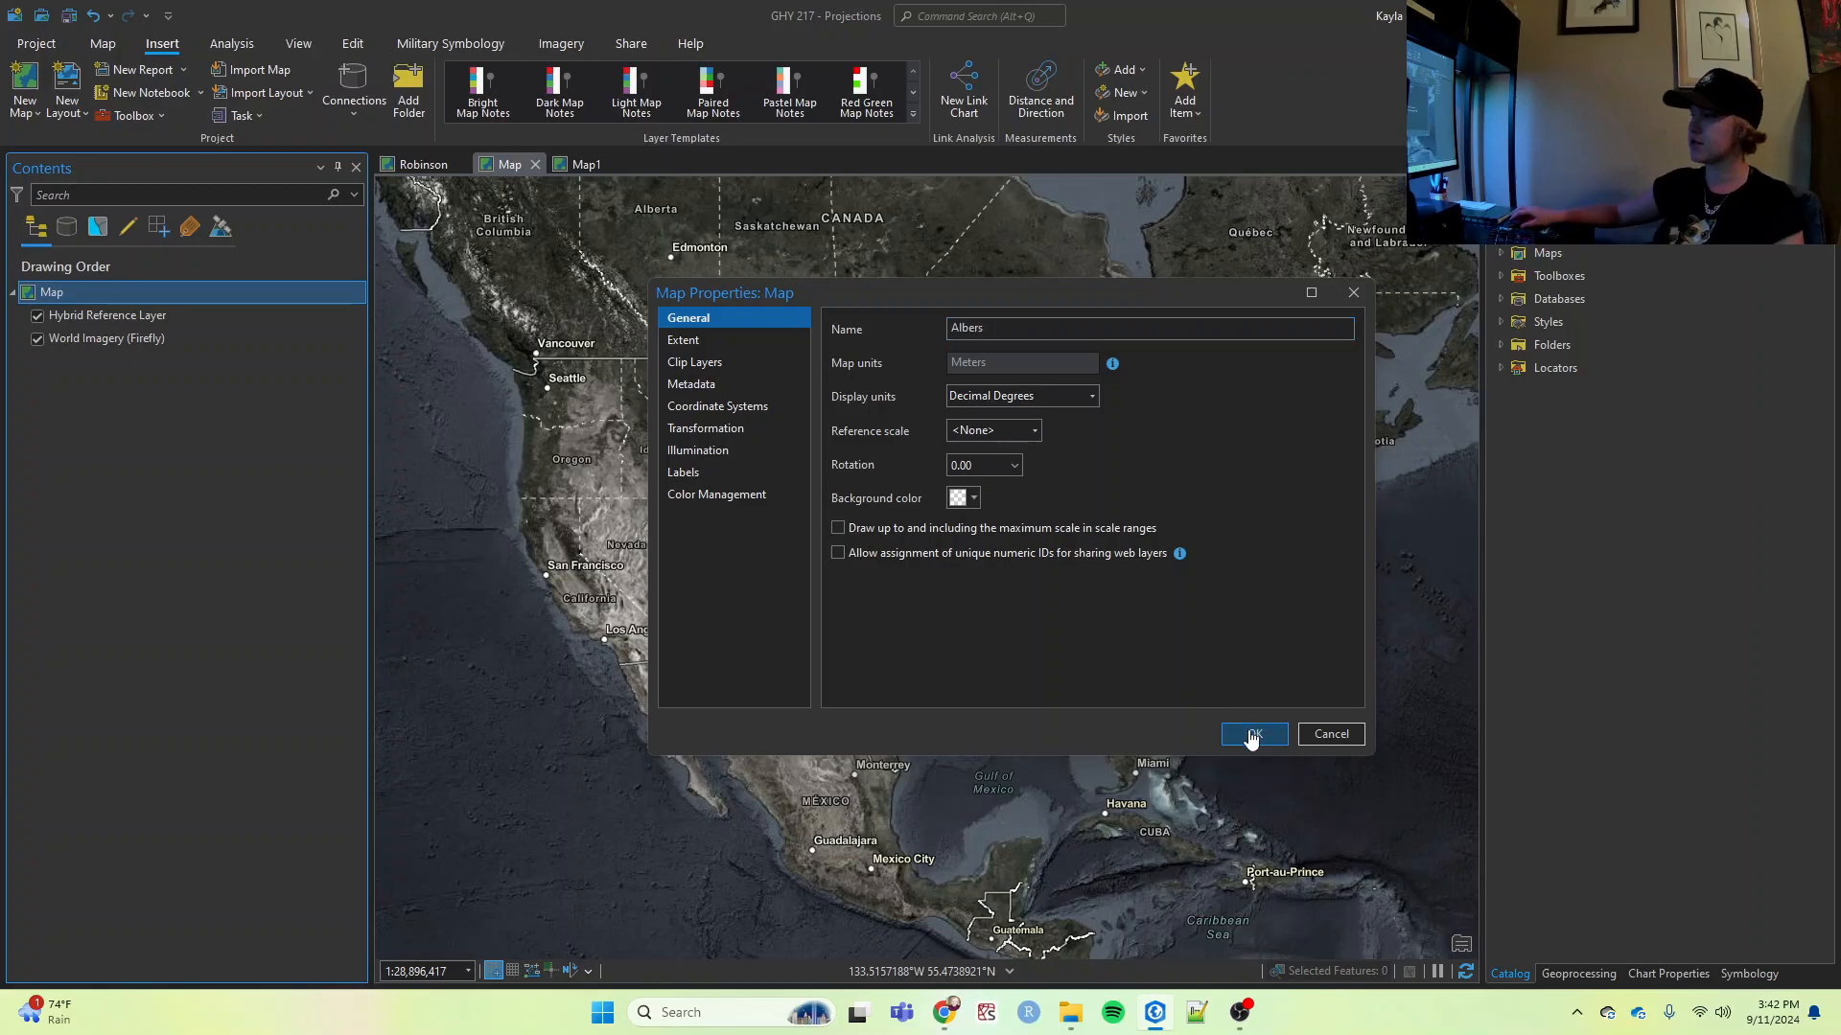
left_click(1248, 734)
Rename the second new map, Map1, as South Pole Azimuthal in its map properties.
left_click(589, 165)
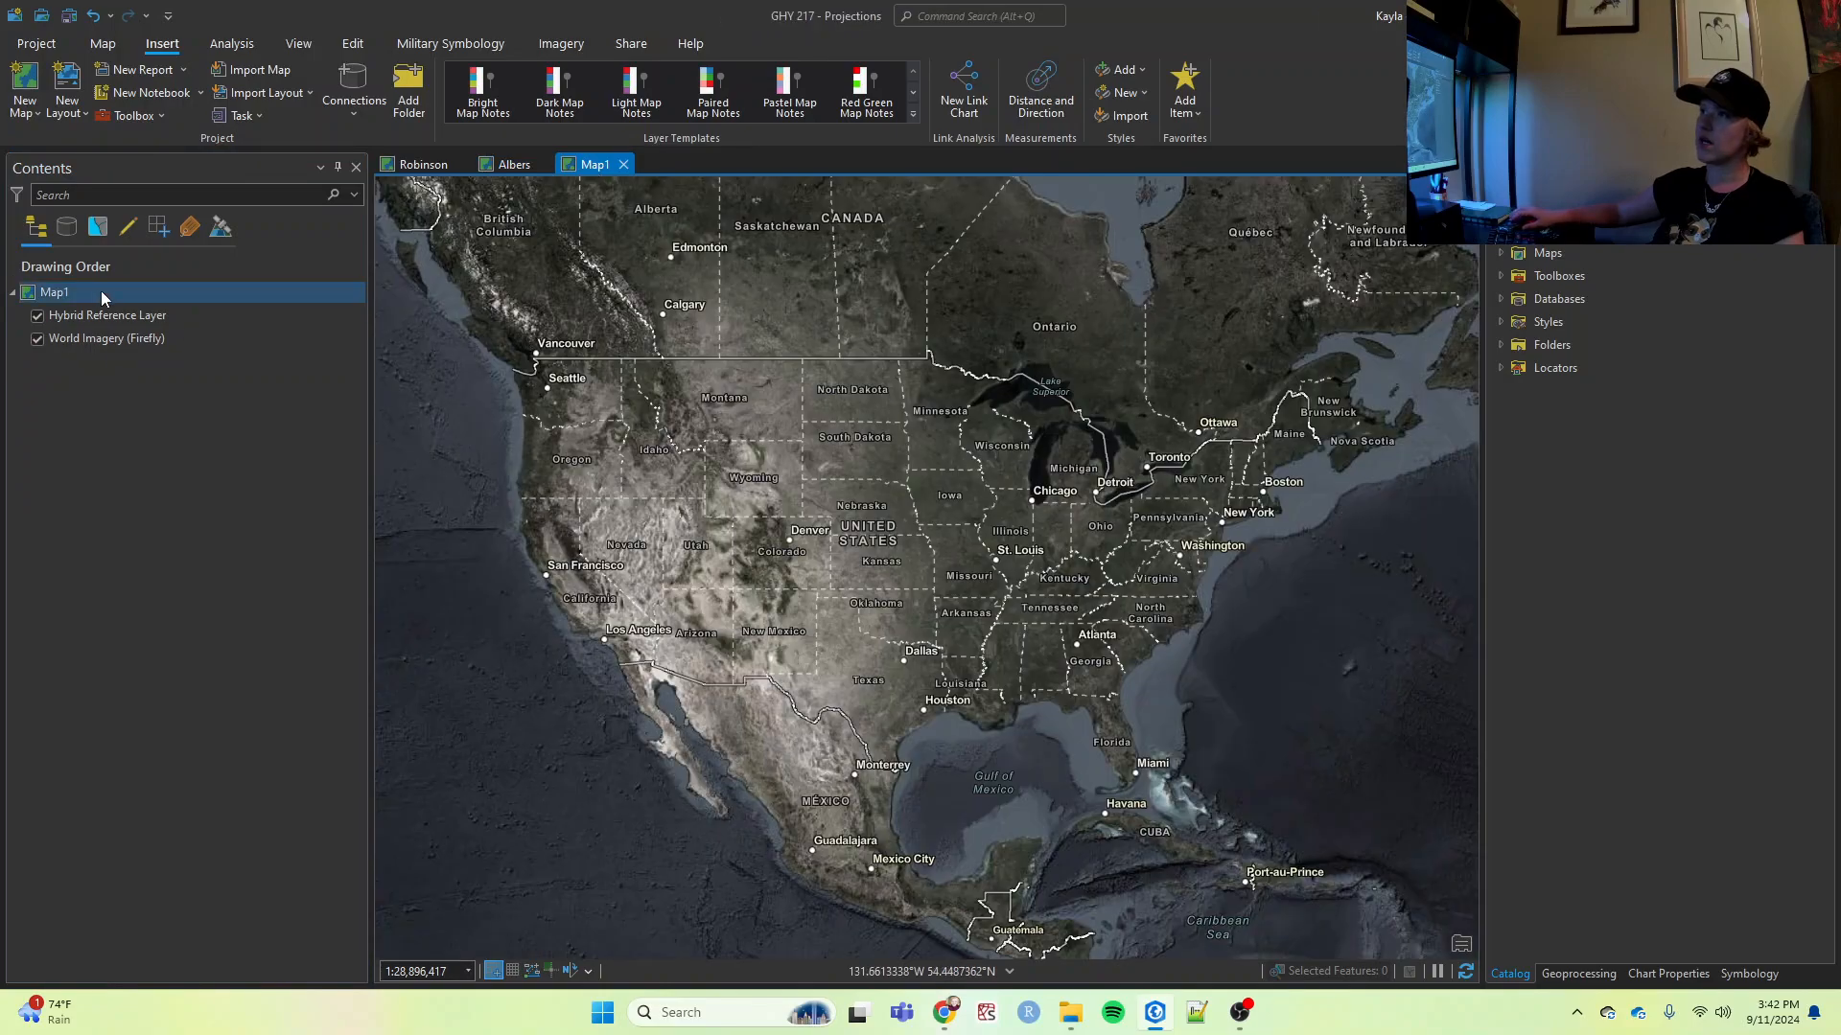
right_click(67, 291)
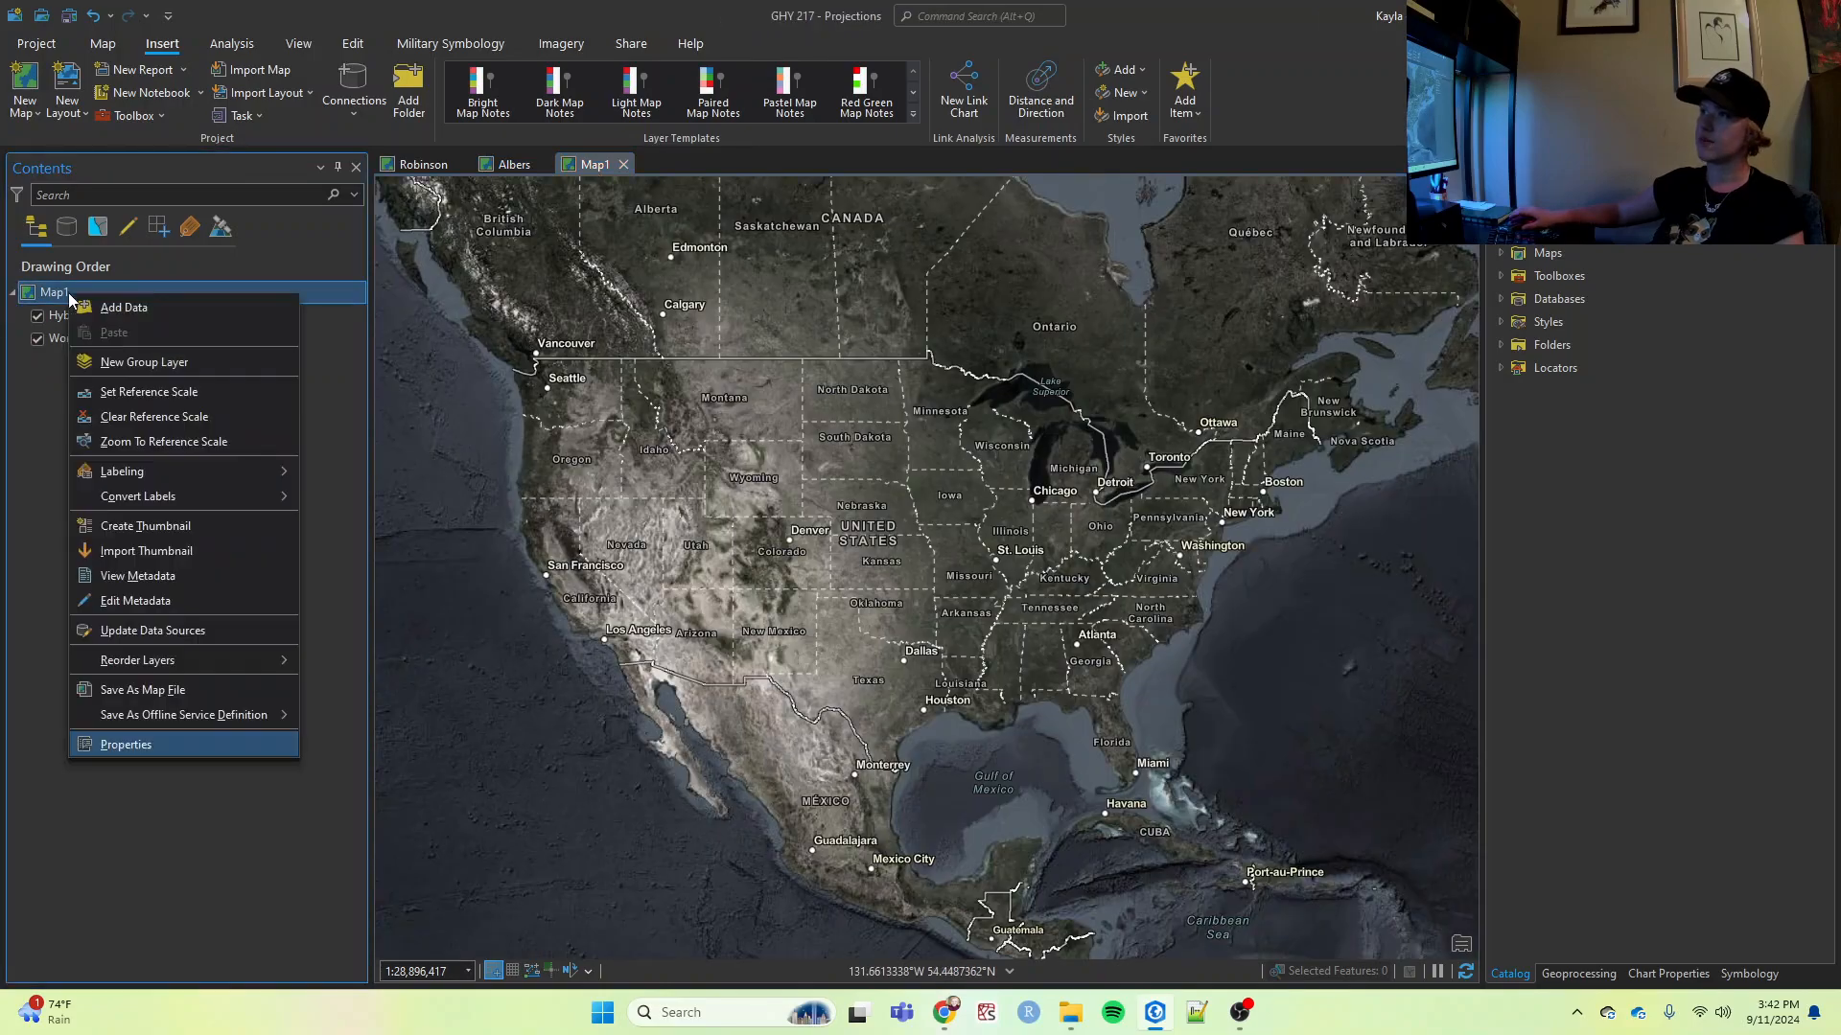
left_click(95, 745)
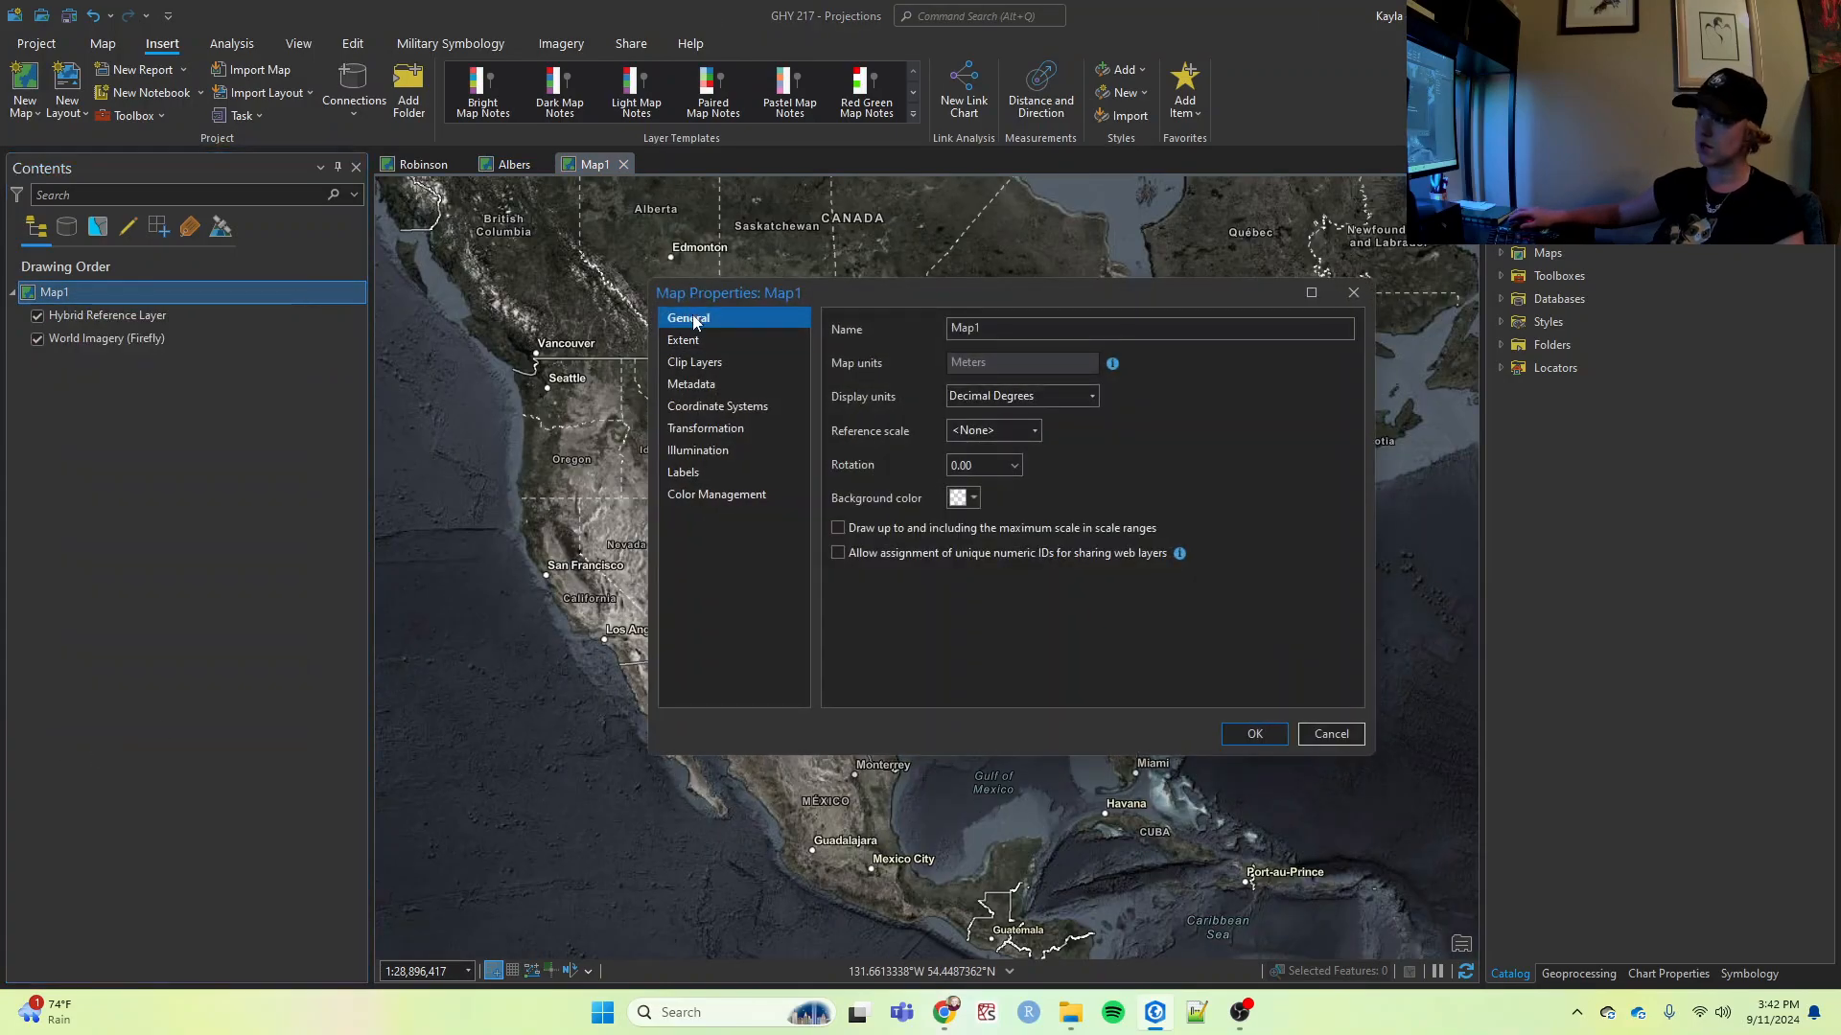
type("S")
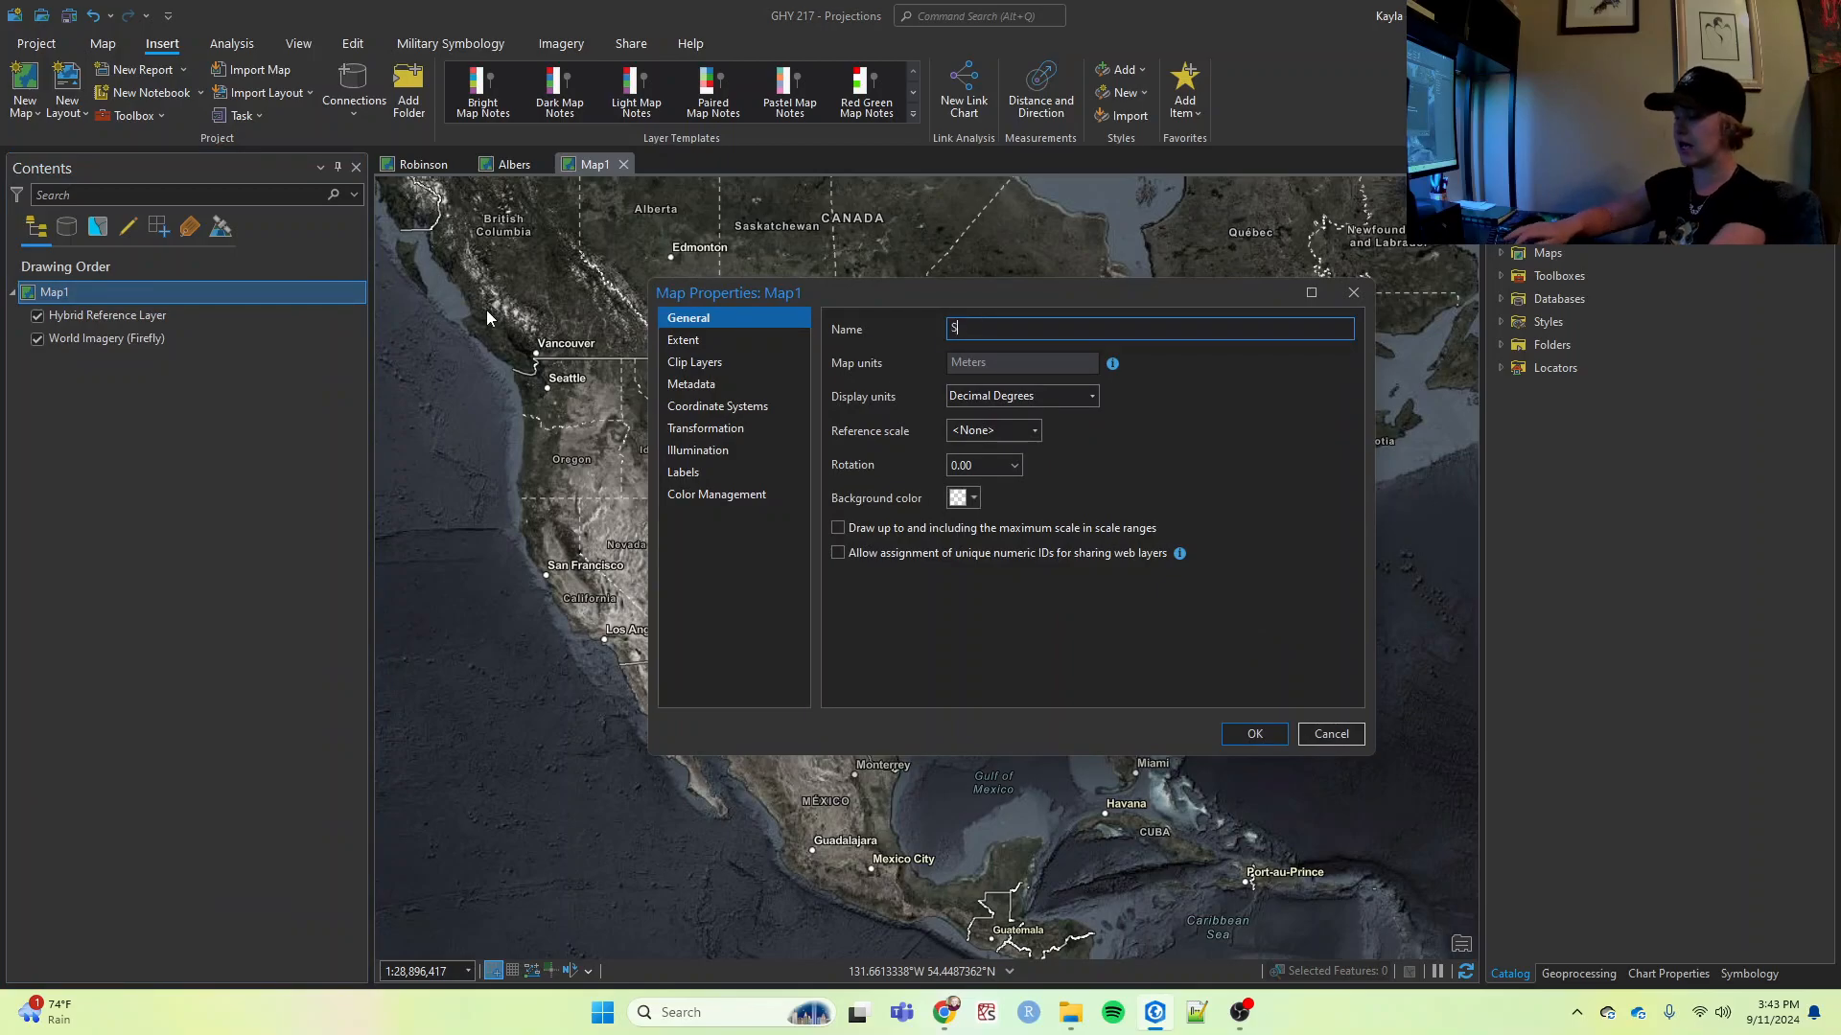
type("outh Pola")
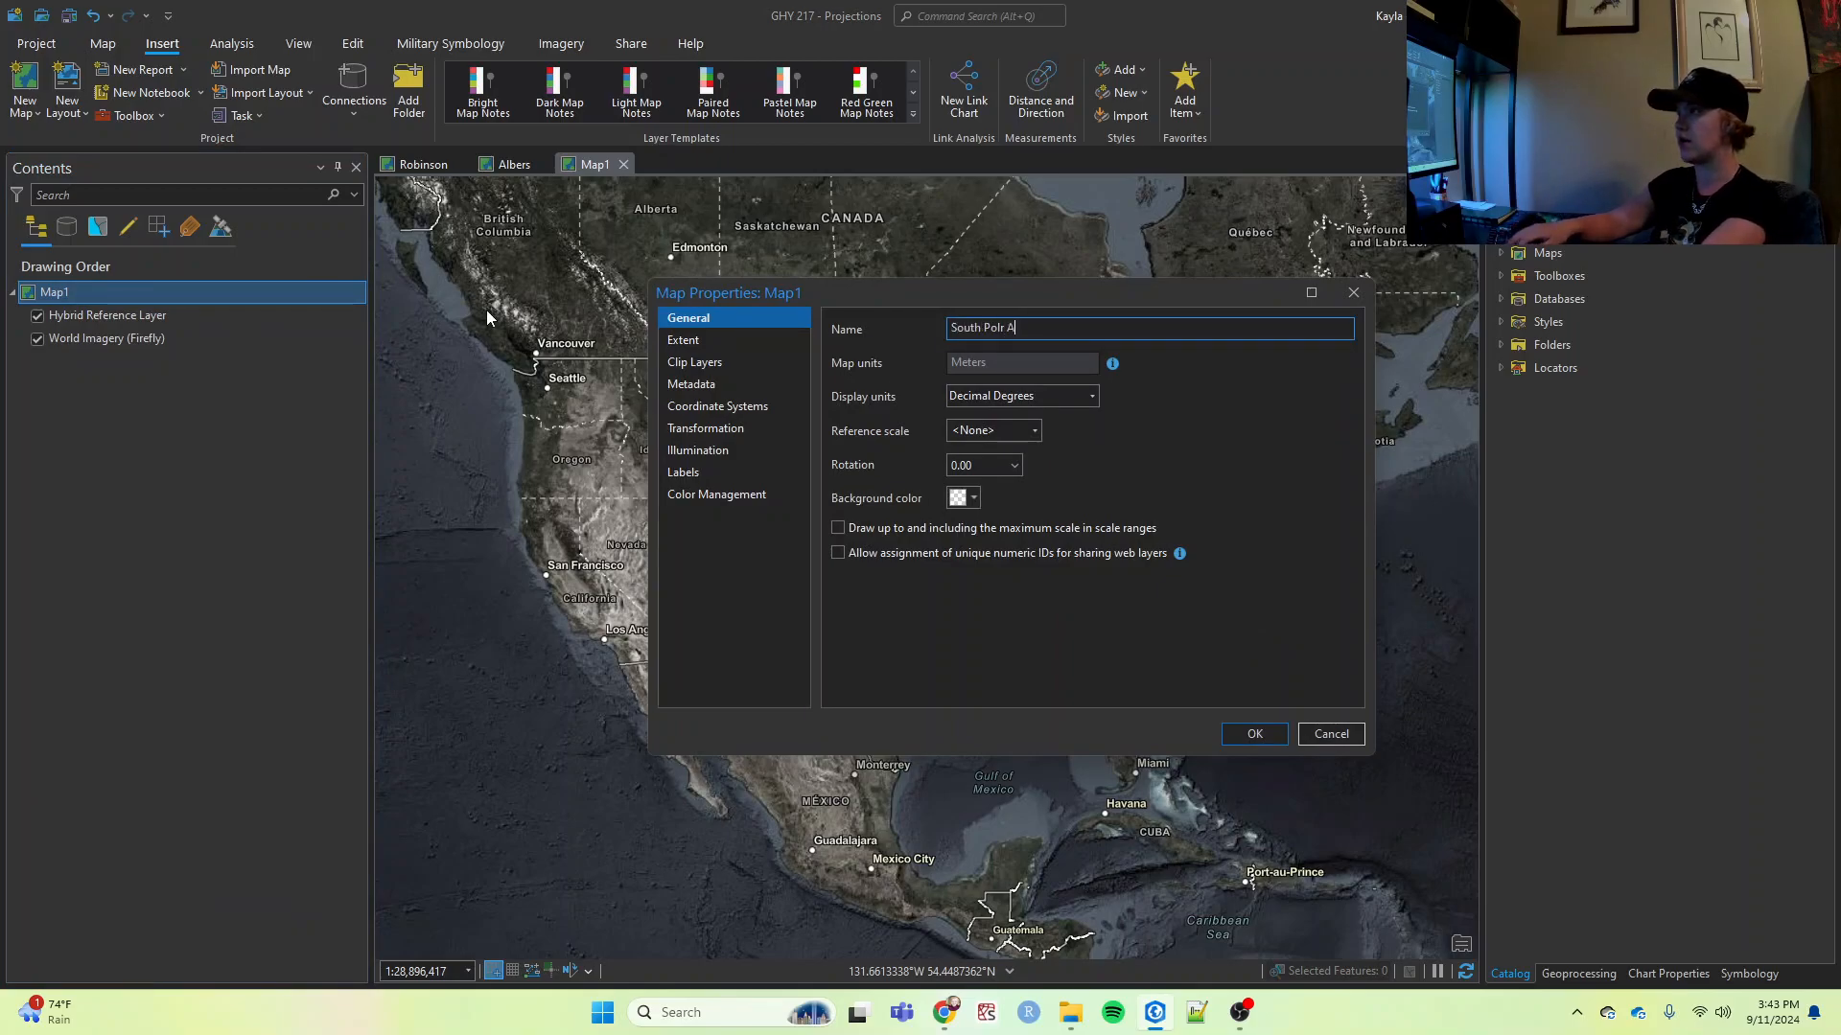
type("e Azimuh")
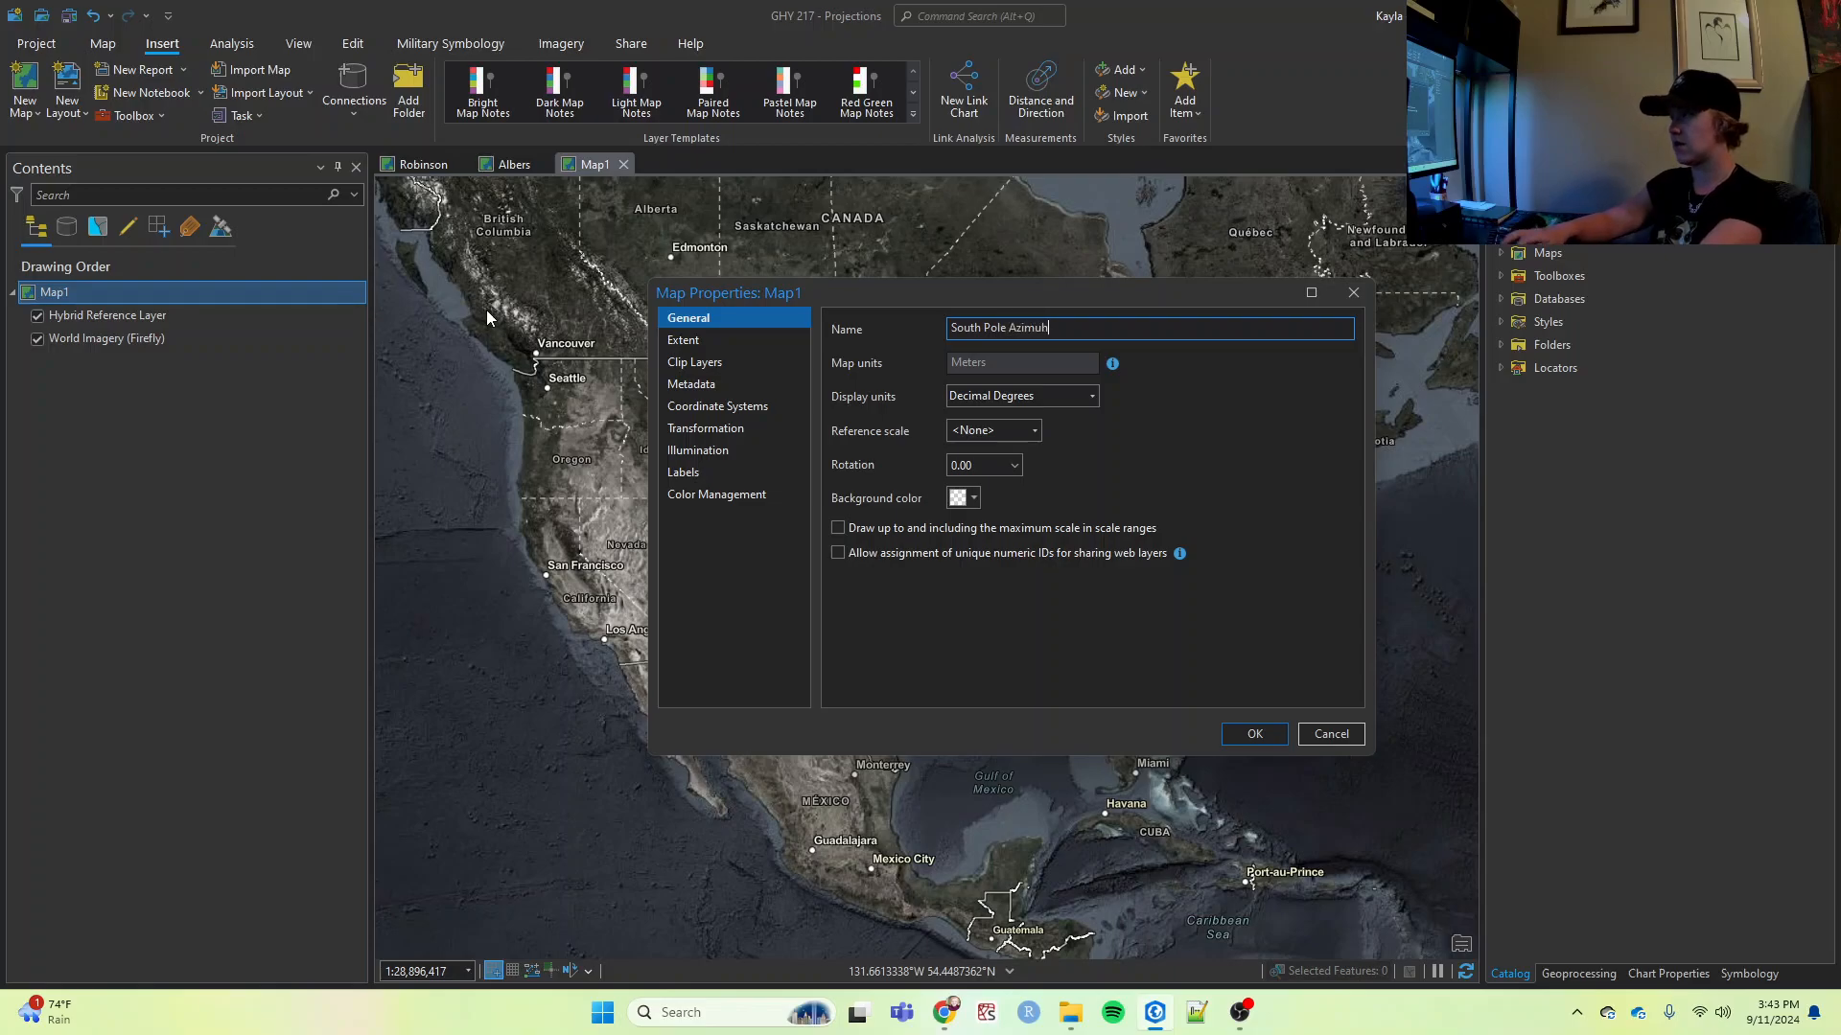
key("BackSpace")
type("thal")
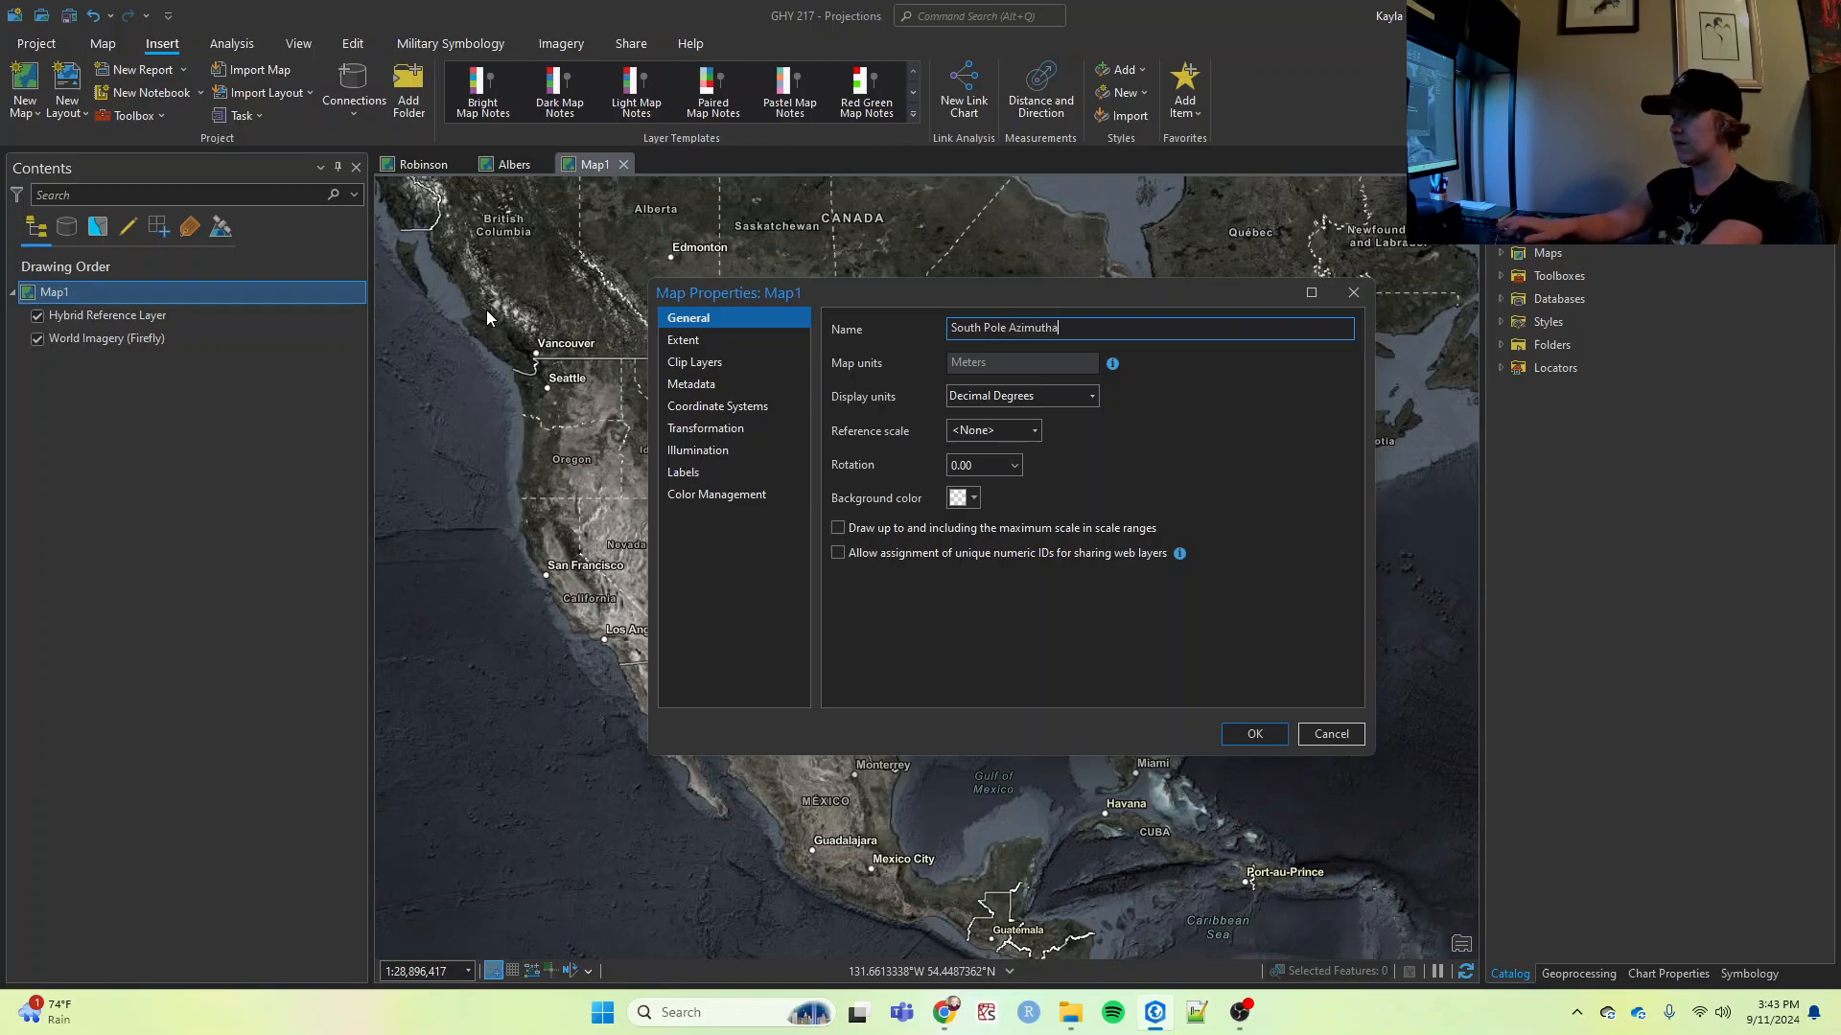
left_click(1242, 738)
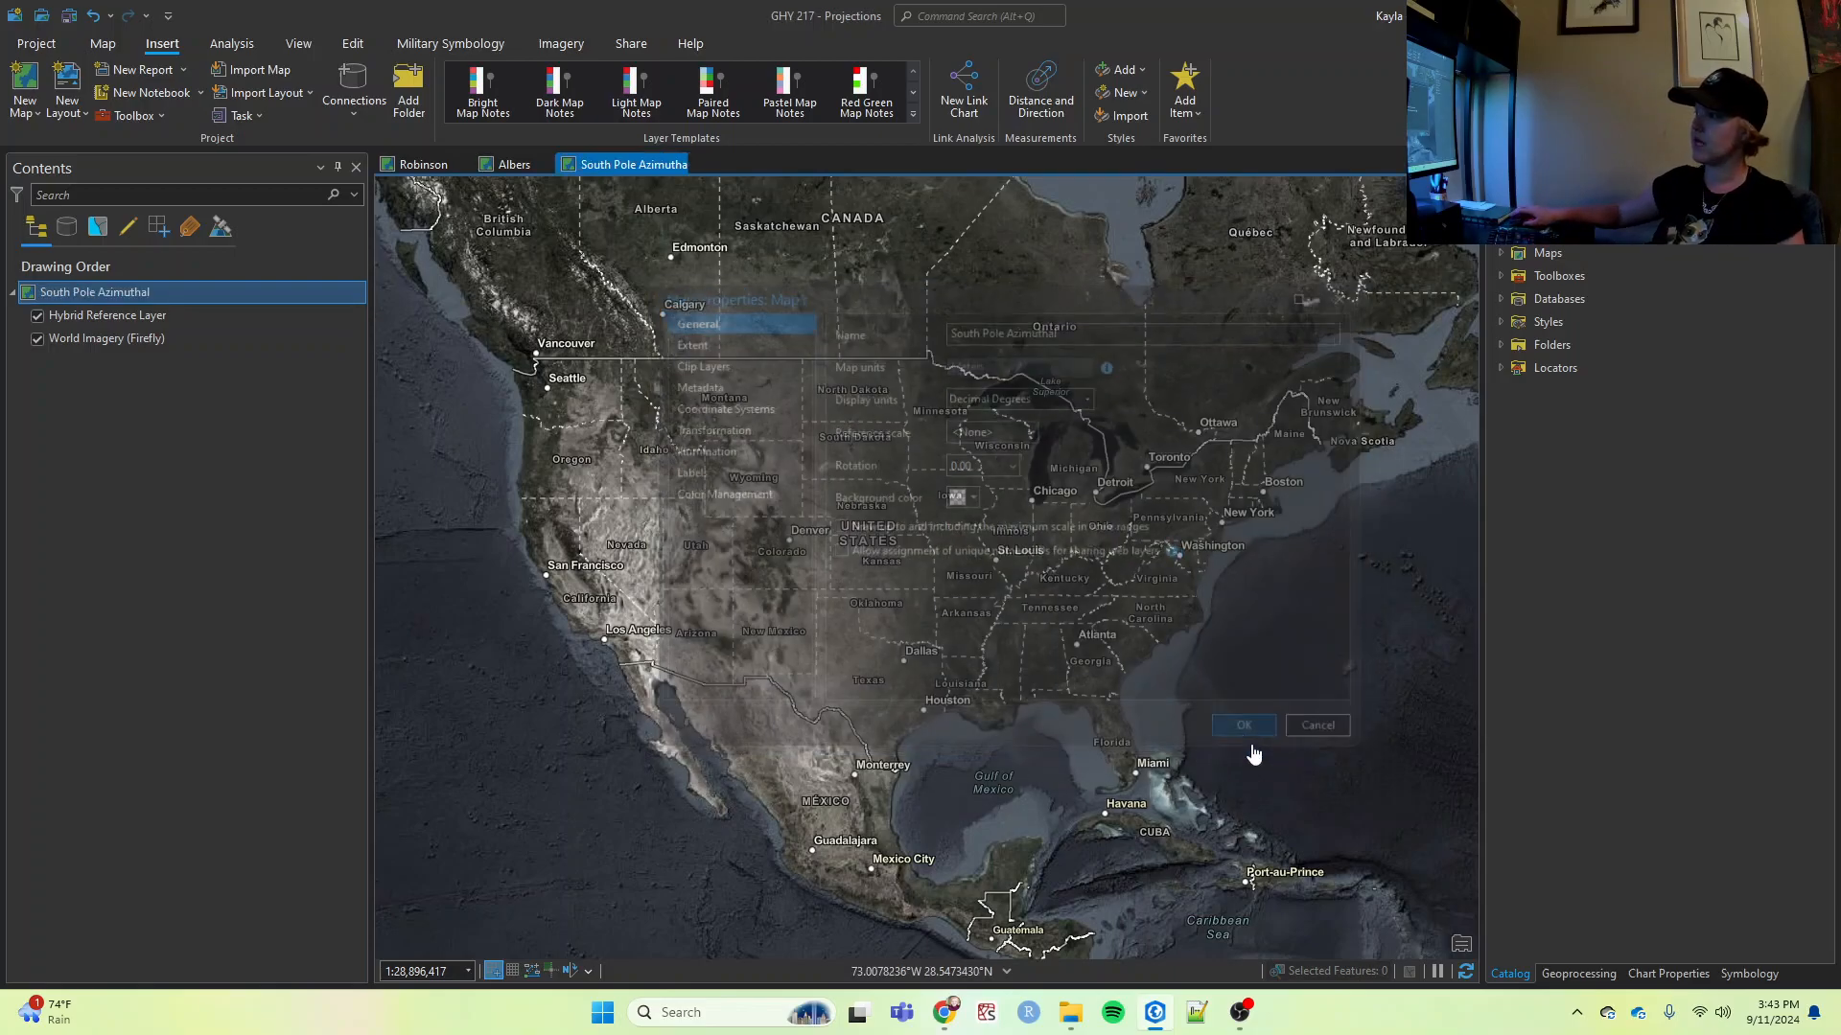
Look through the Robinson, Albers and South Pole Azimuthal maps in turn and return to the Robinson map.
left_click(422, 164)
left_click(513, 164)
left_click(633, 164)
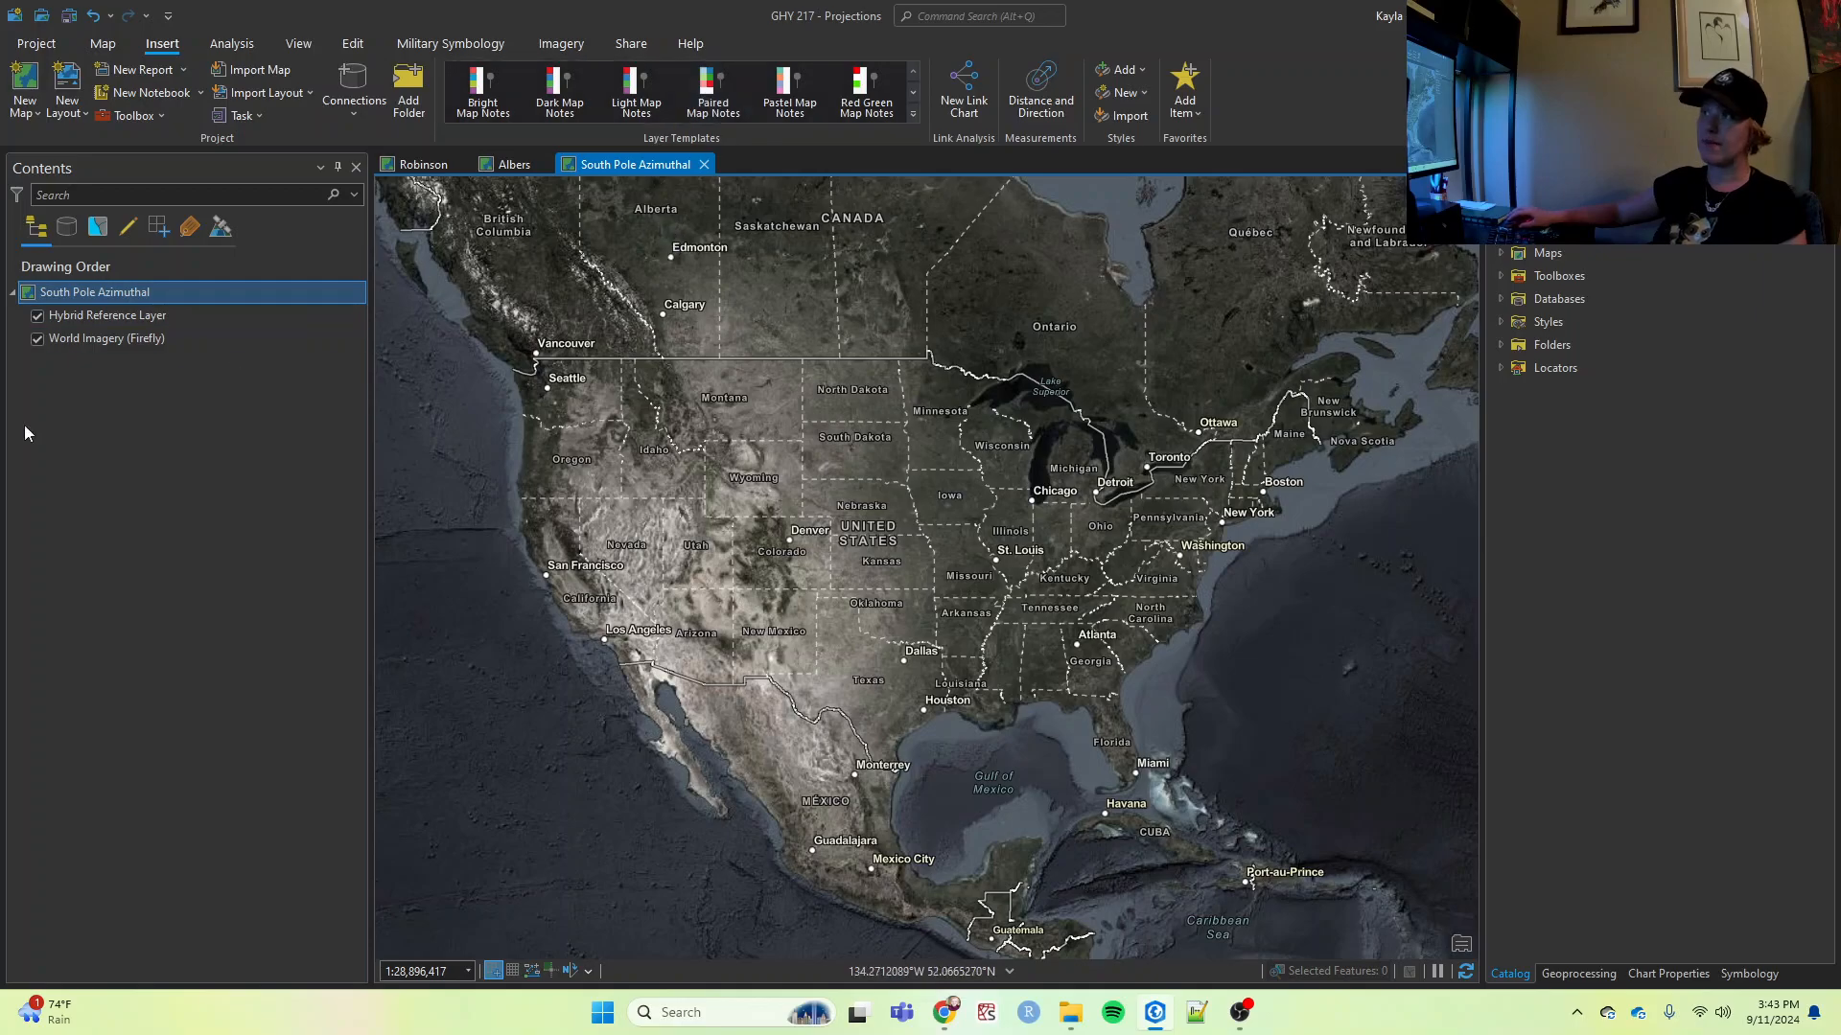
left_click(403, 173)
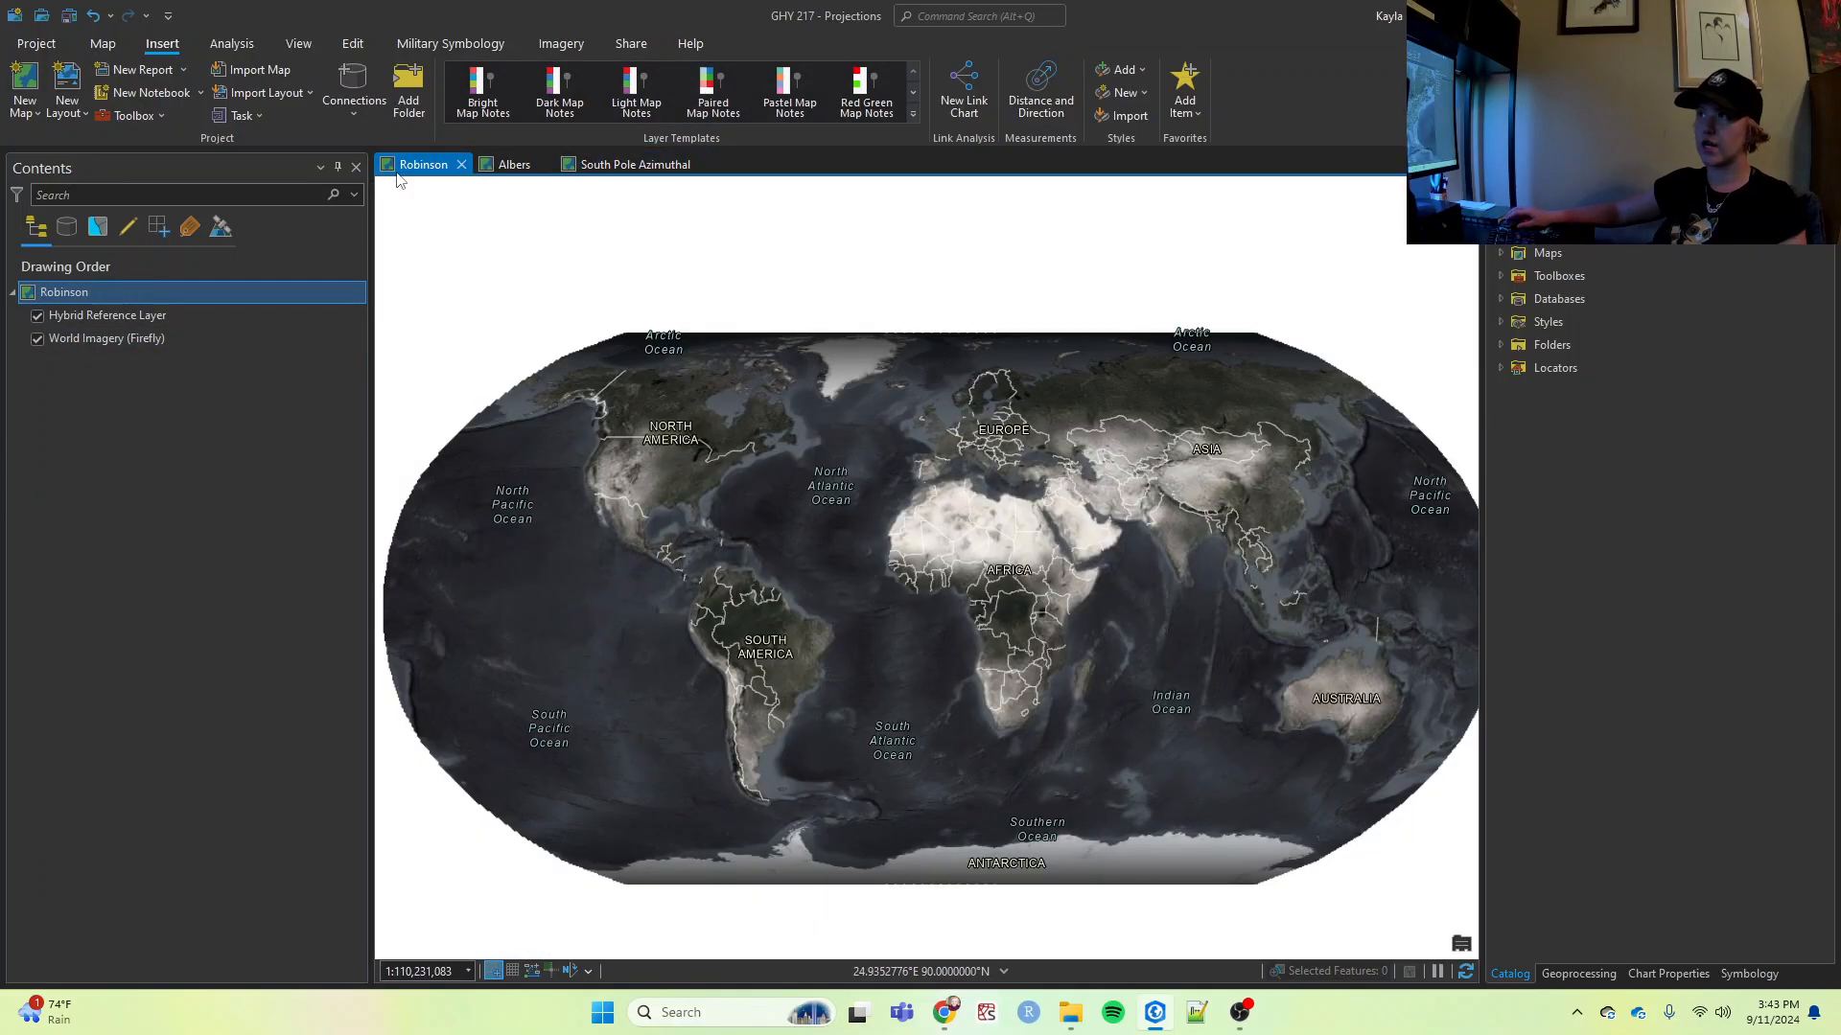